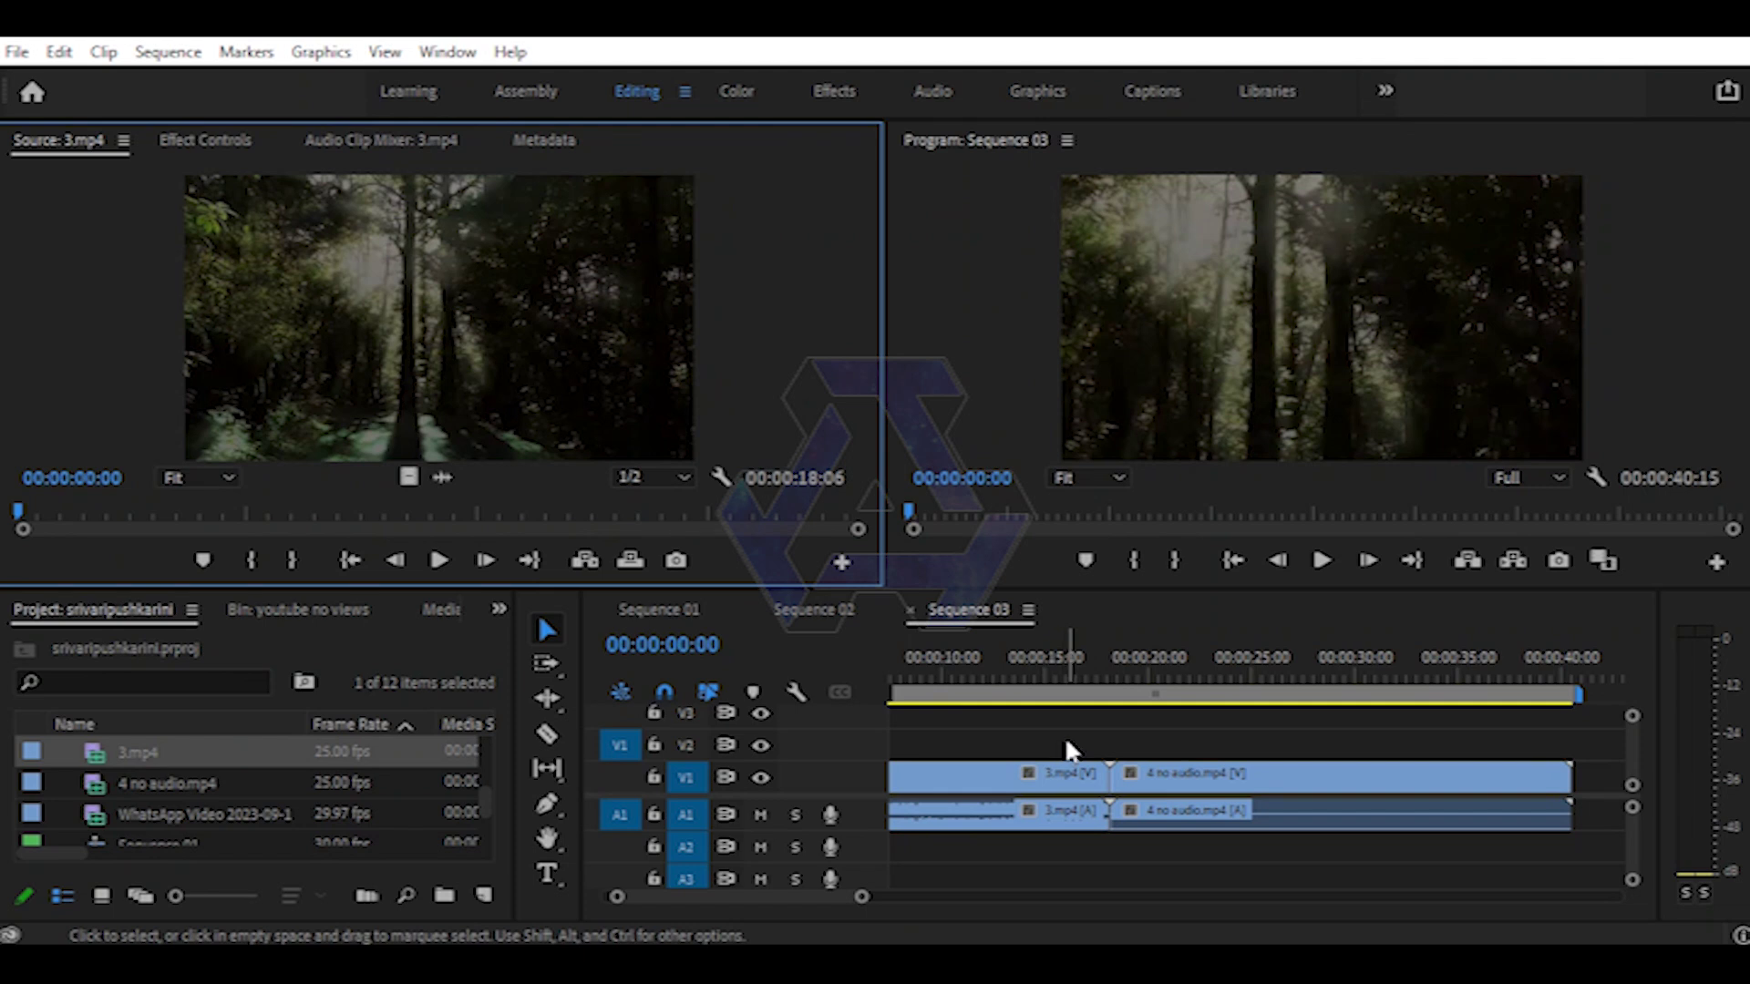
- Park the playhead near the 3.mp4 / 4 no audio.mp4 cut, select both clips, and show the Effects panel
left_click(1082, 676)
left_click(1150, 679)
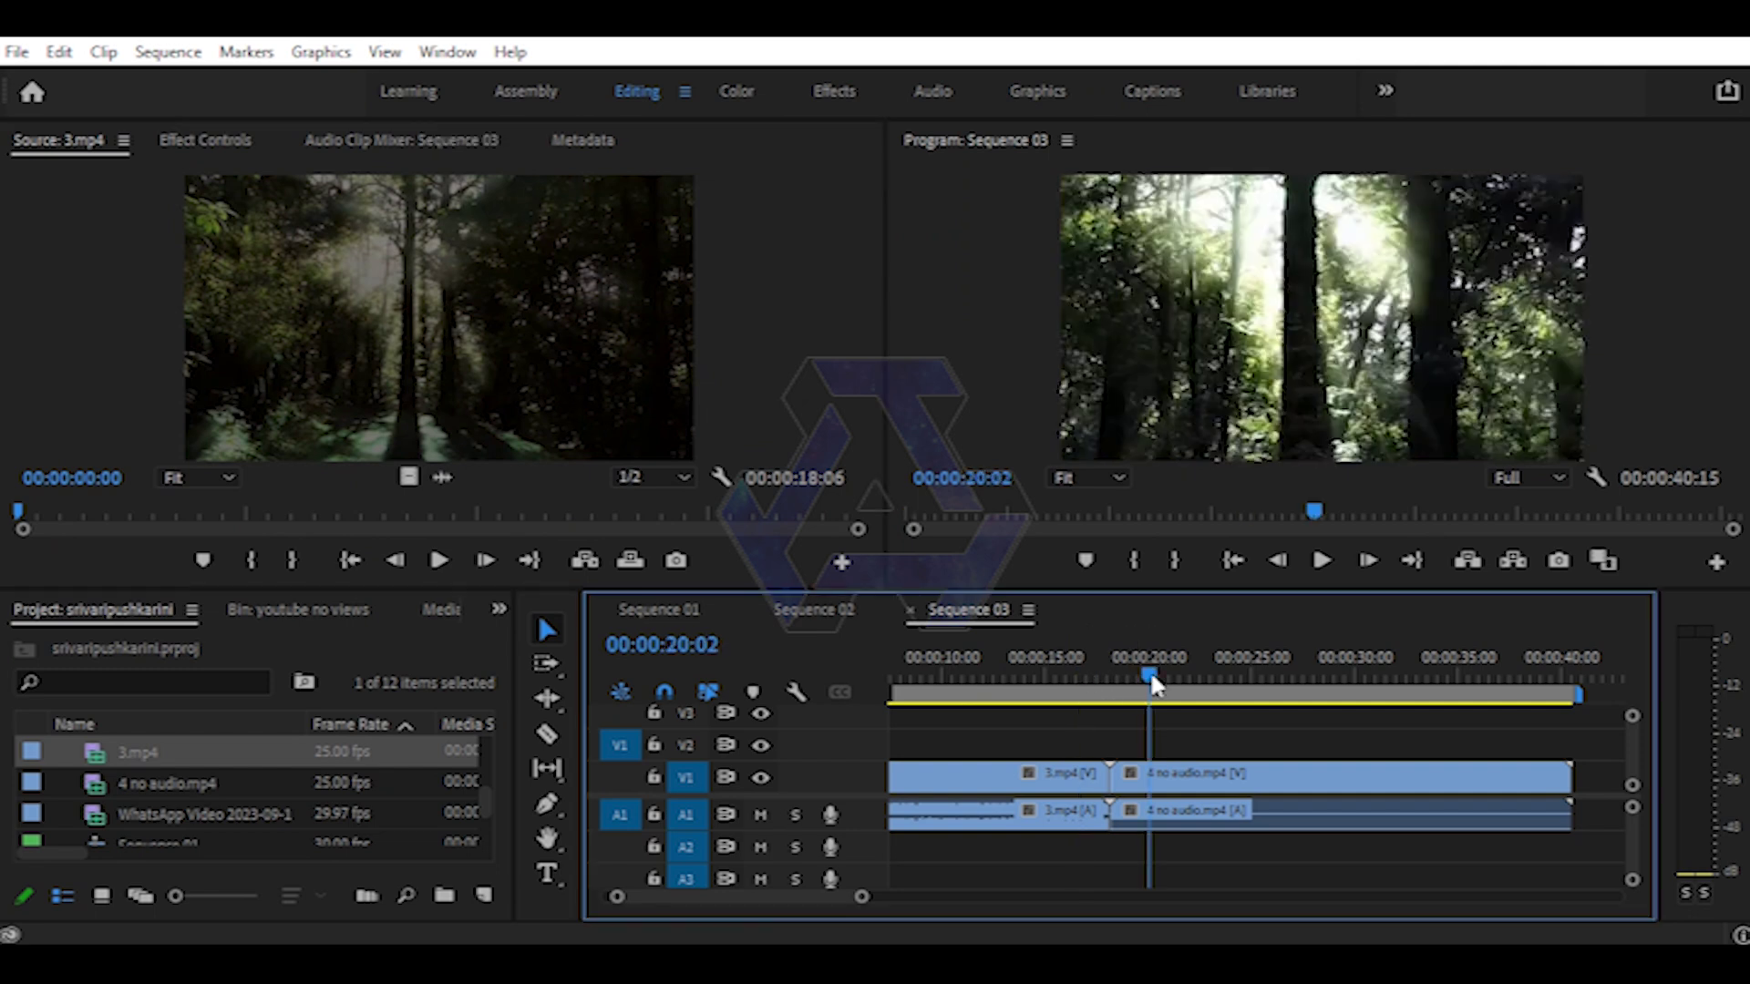
left_click(1069, 677)
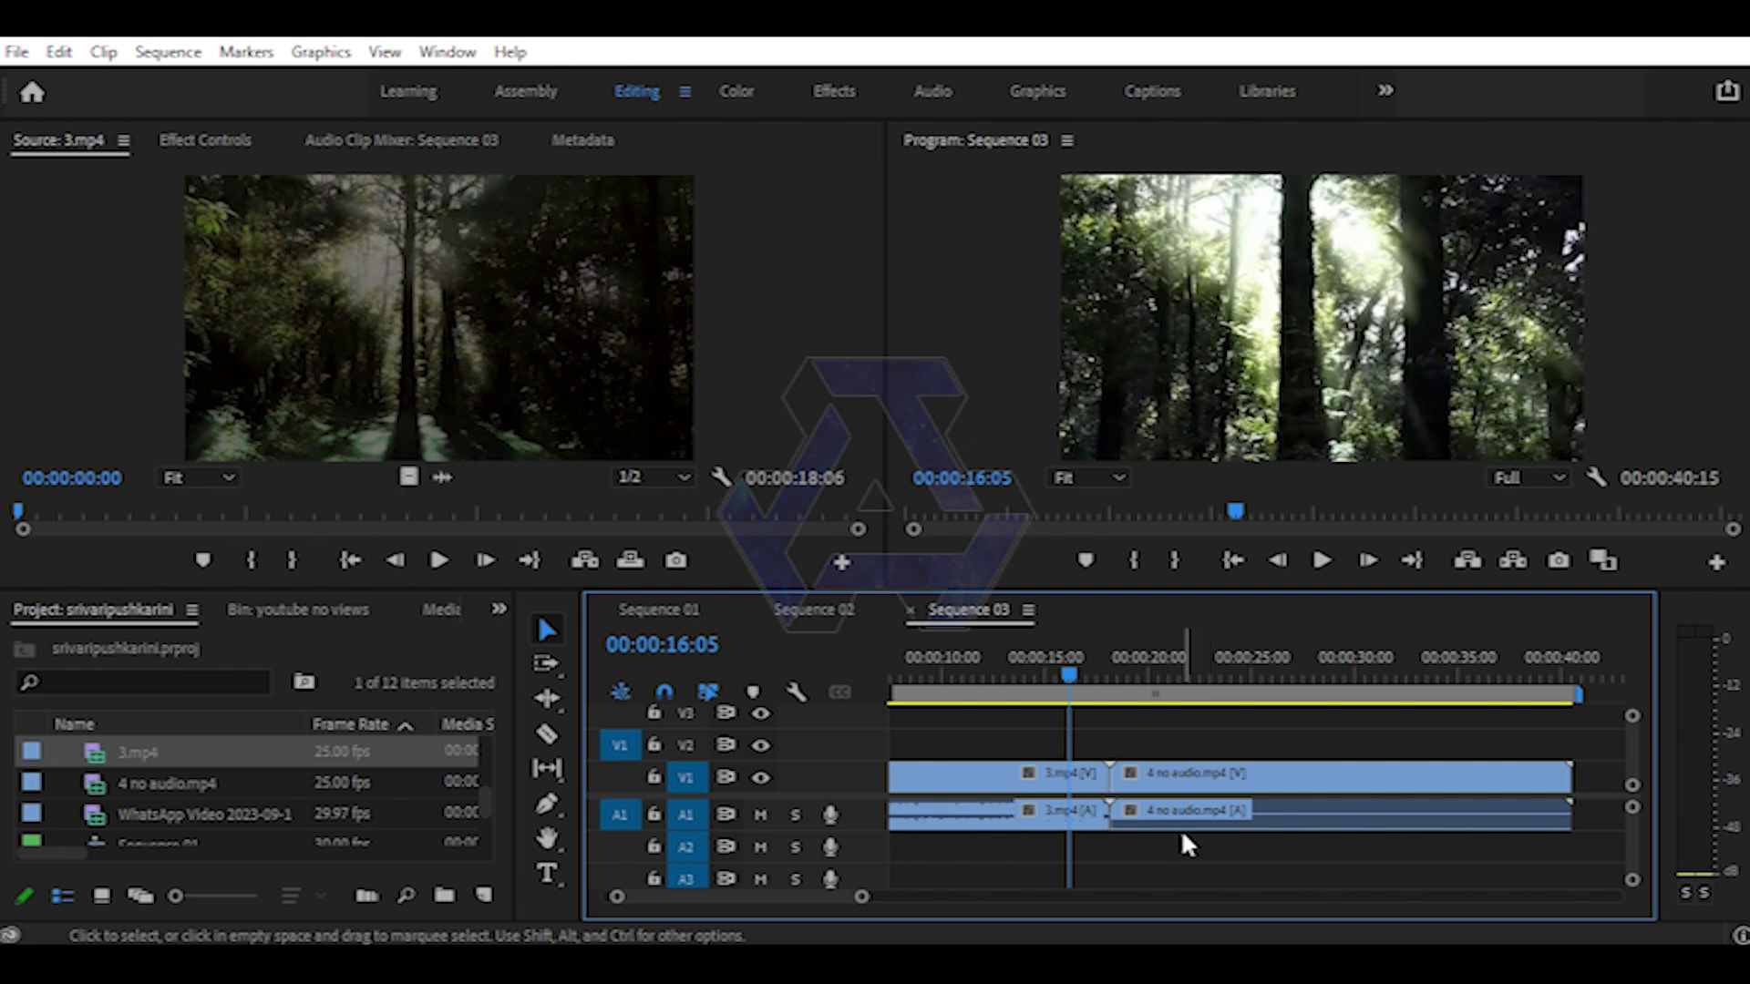
key("ctrl+a")
key("shift+7")
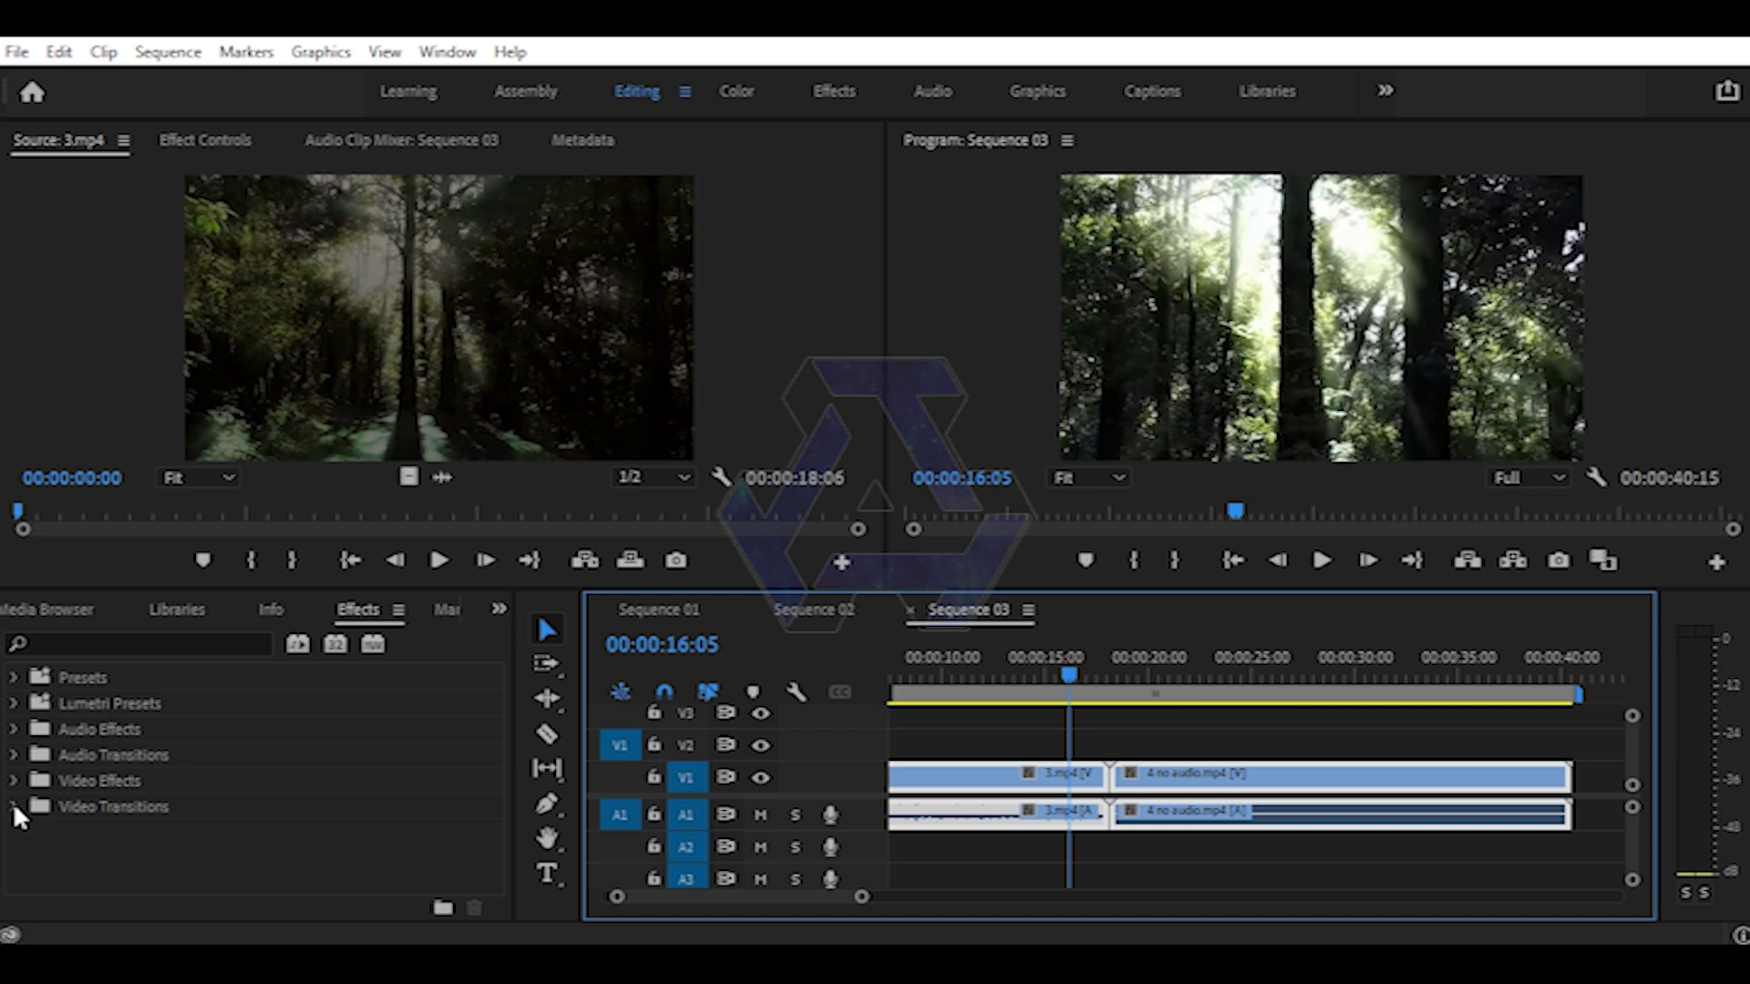
- Drag Cube Spin from Video Transitions > 3D Motion onto the V1 cut between the two clips
left_click(14, 806)
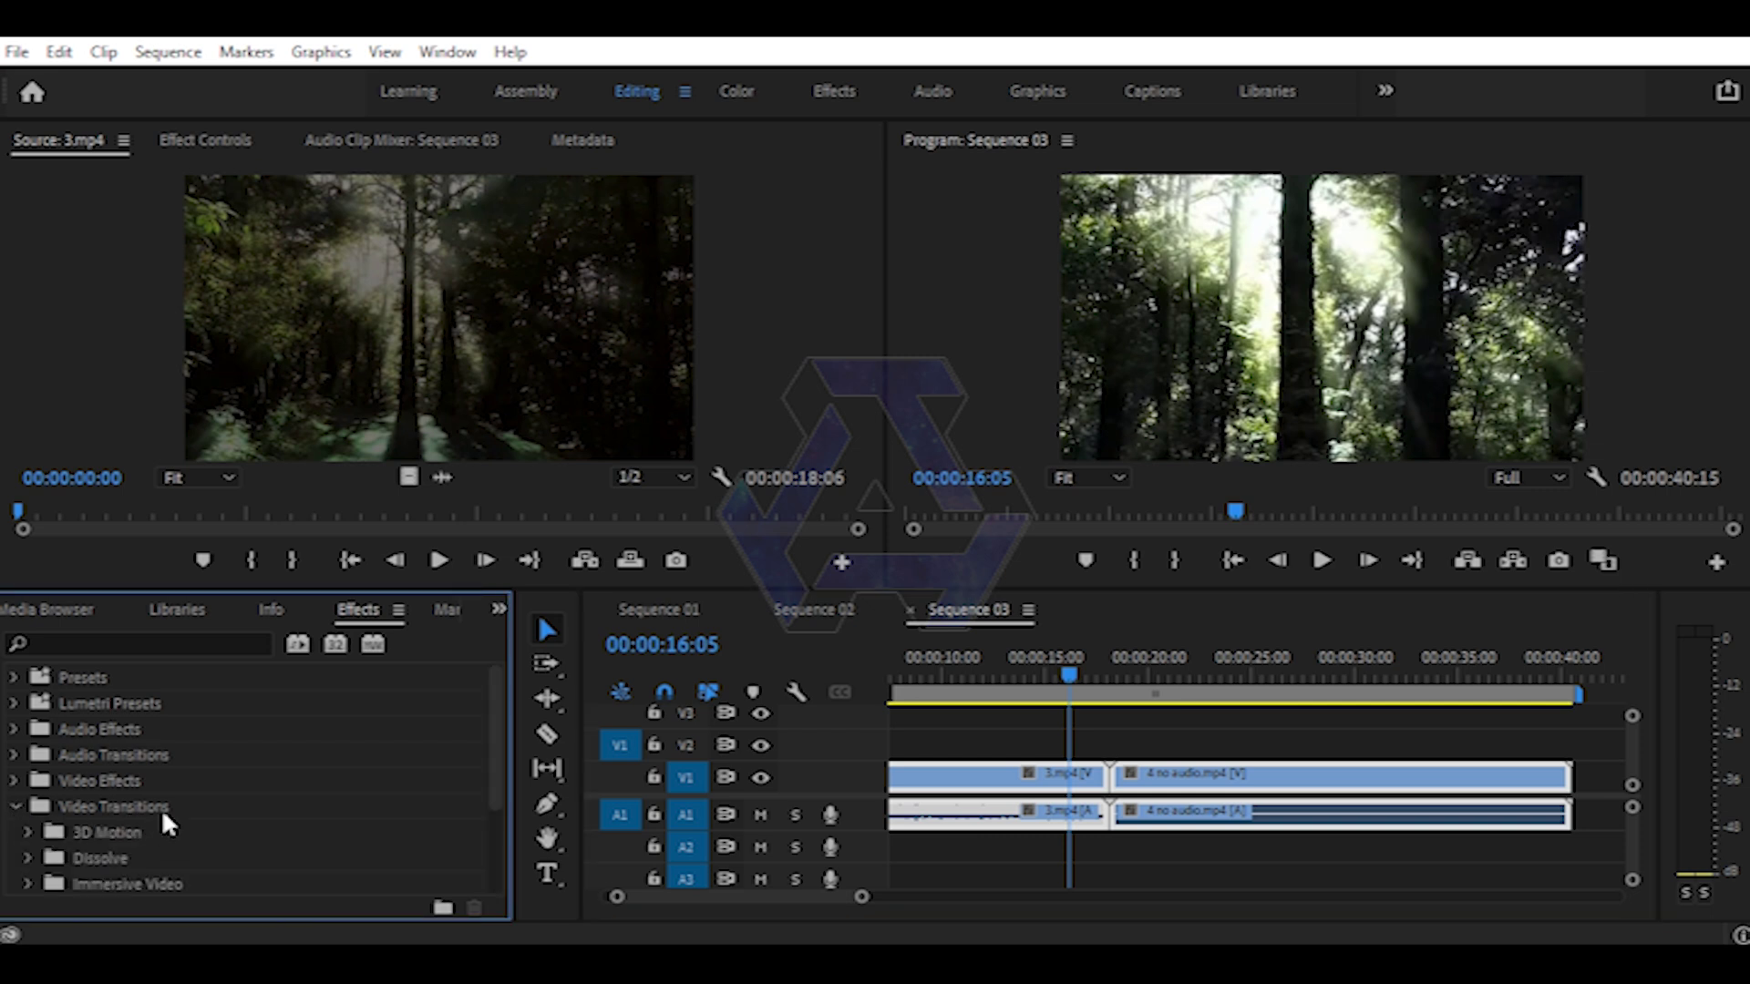
scroll(161, 807, "down", 1)
scroll(161, 802, "down", 2)
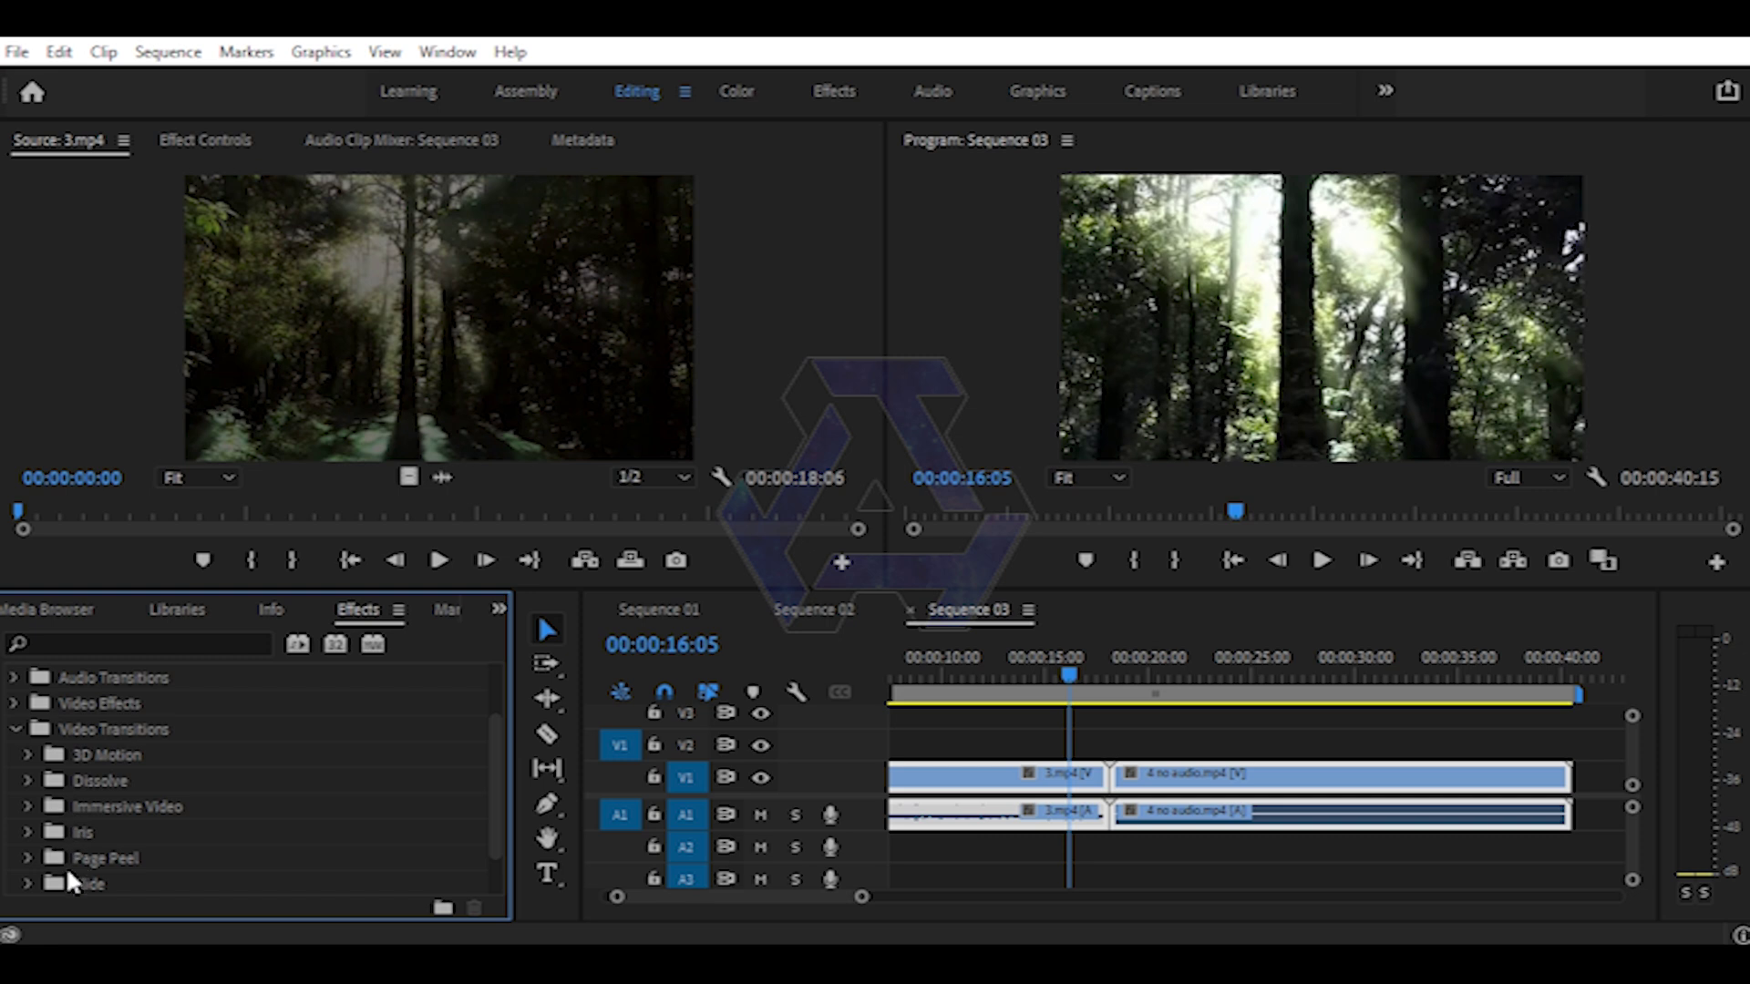
left_click(28, 754)
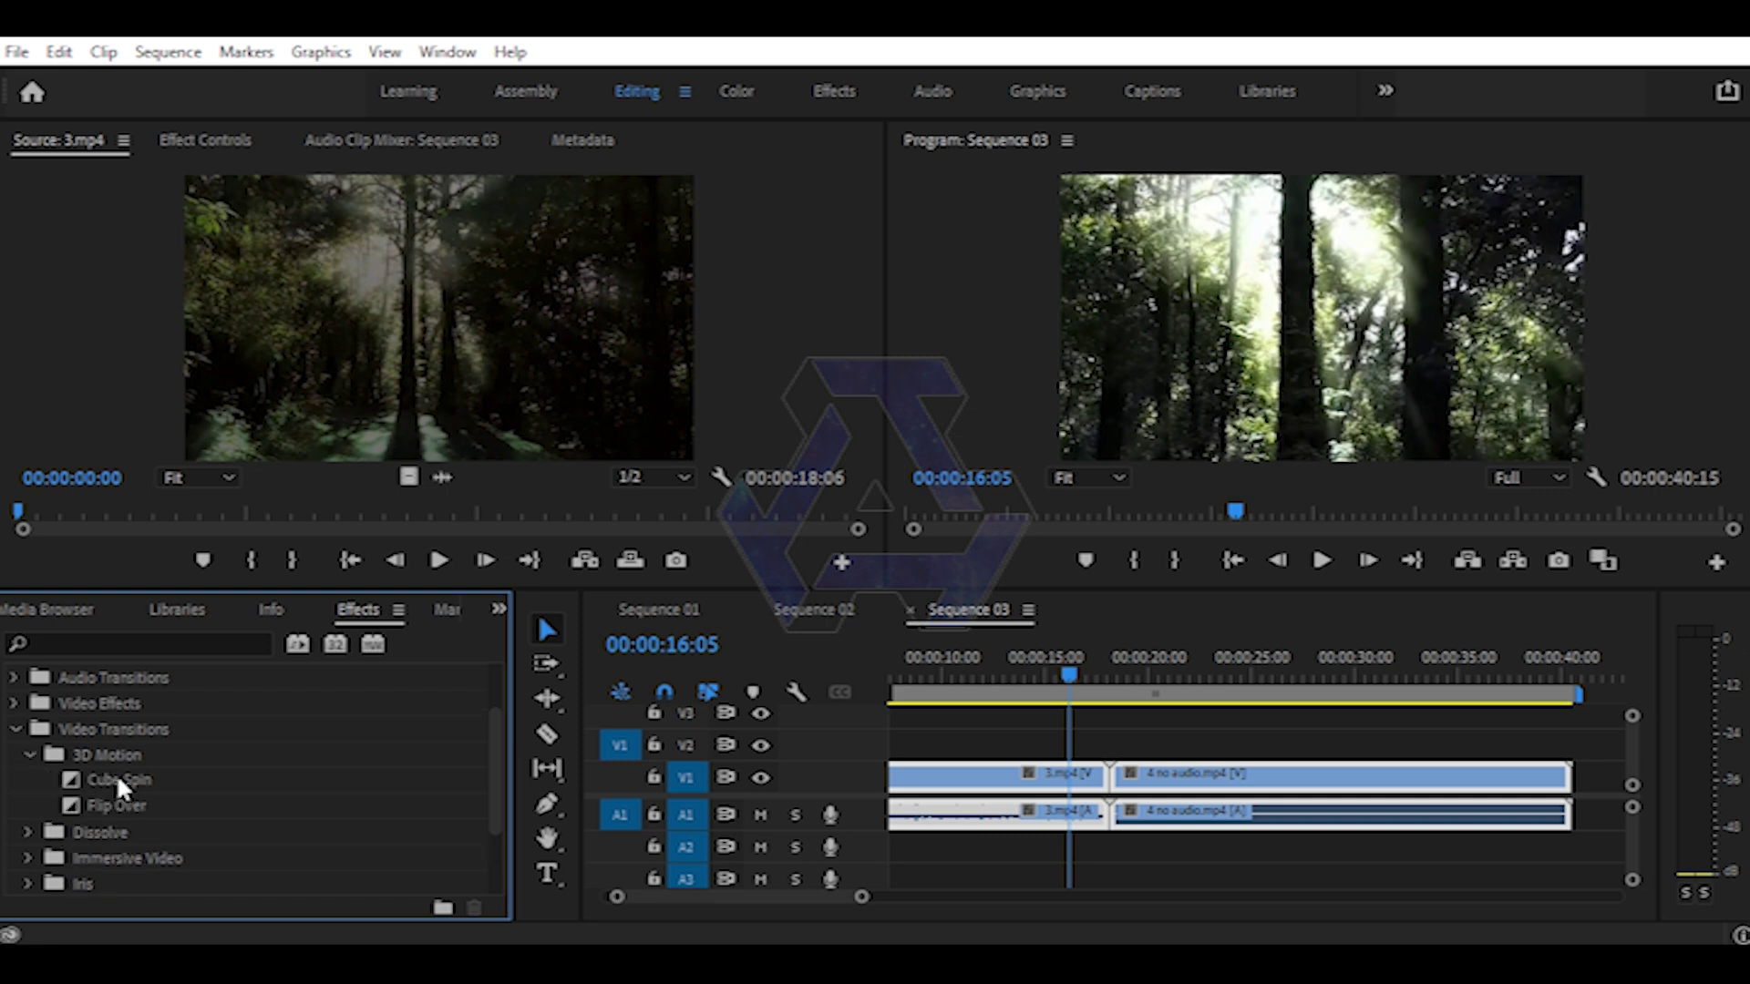
left_click(104, 788)
left_click_drag(79, 787, 1123, 803)
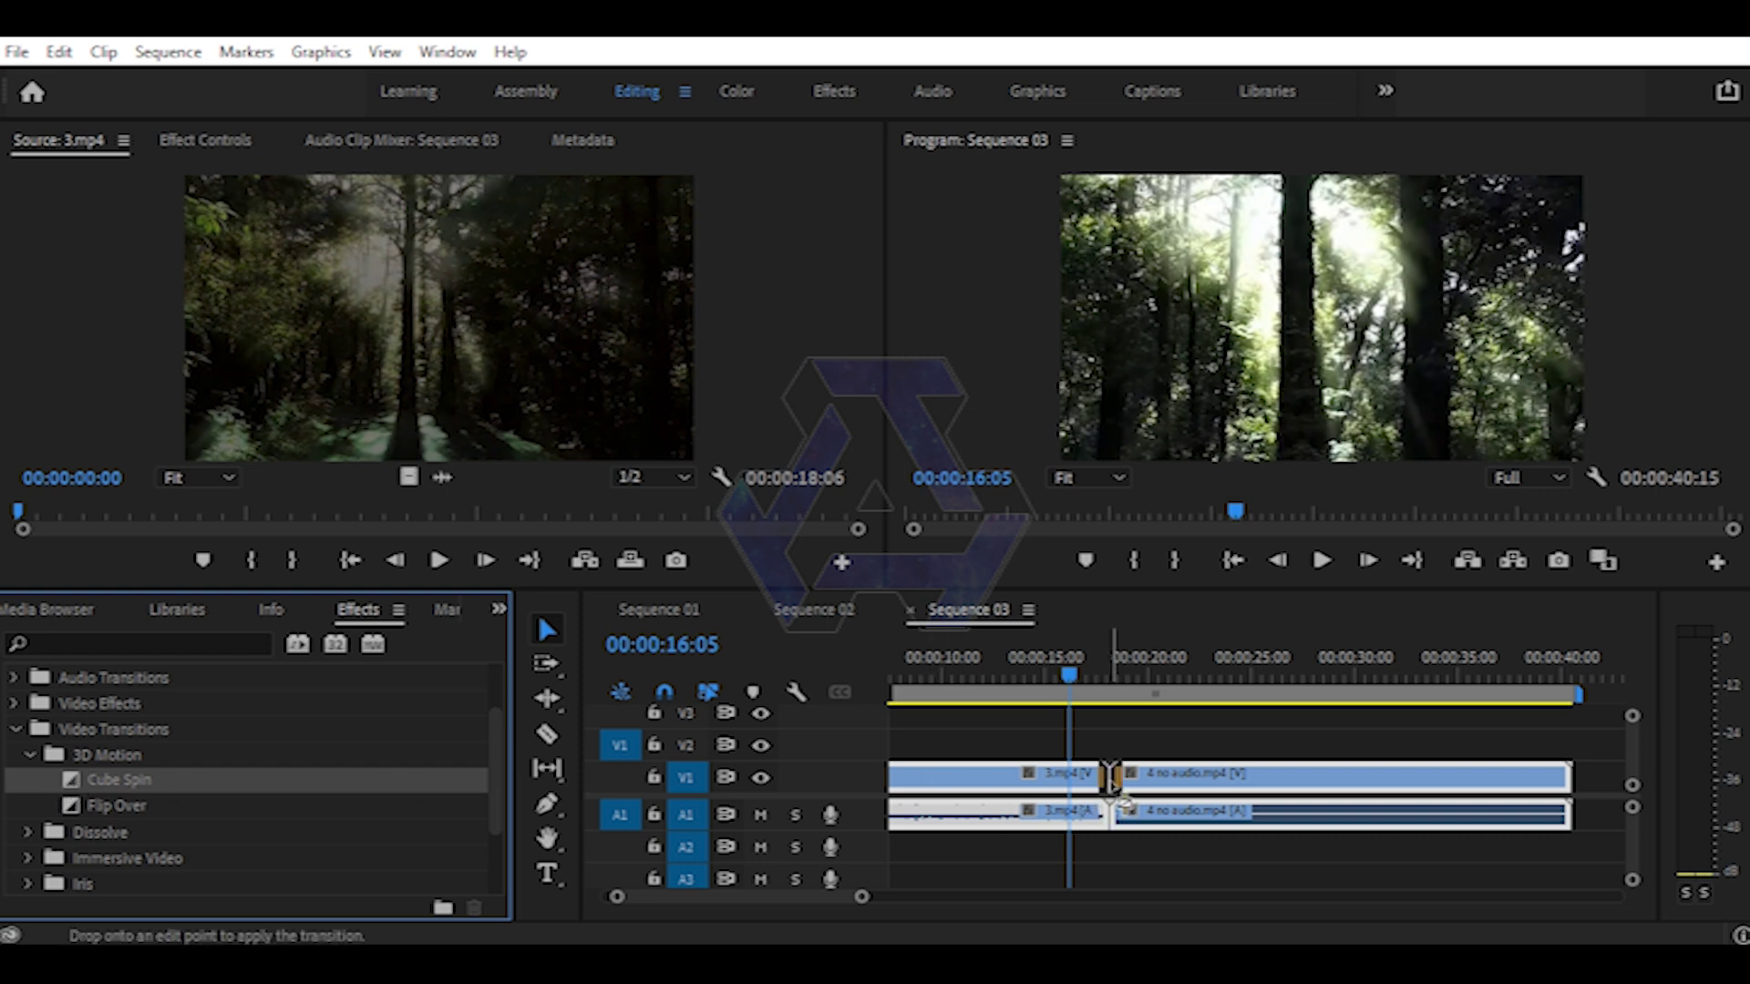
left_click_drag(1123, 804, 1110, 797)
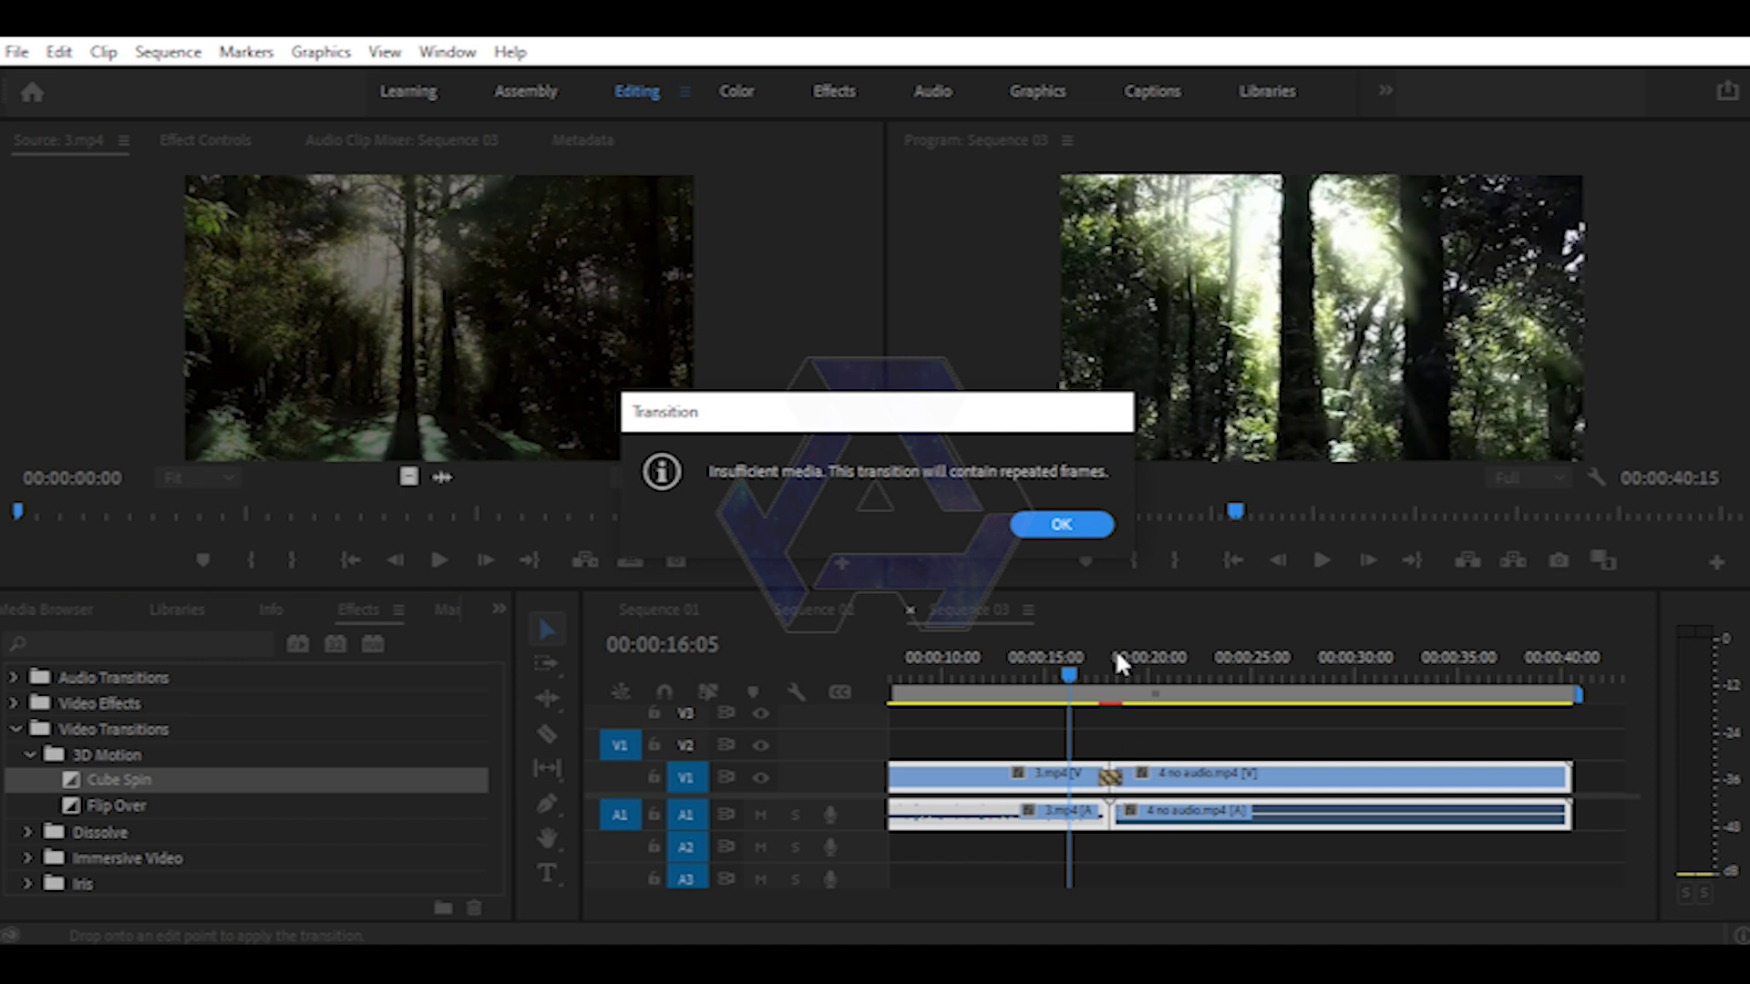
- Dismiss the insufficient-media warning, scrub and play through Cube Spin, then undo it
left_click(1060, 525)
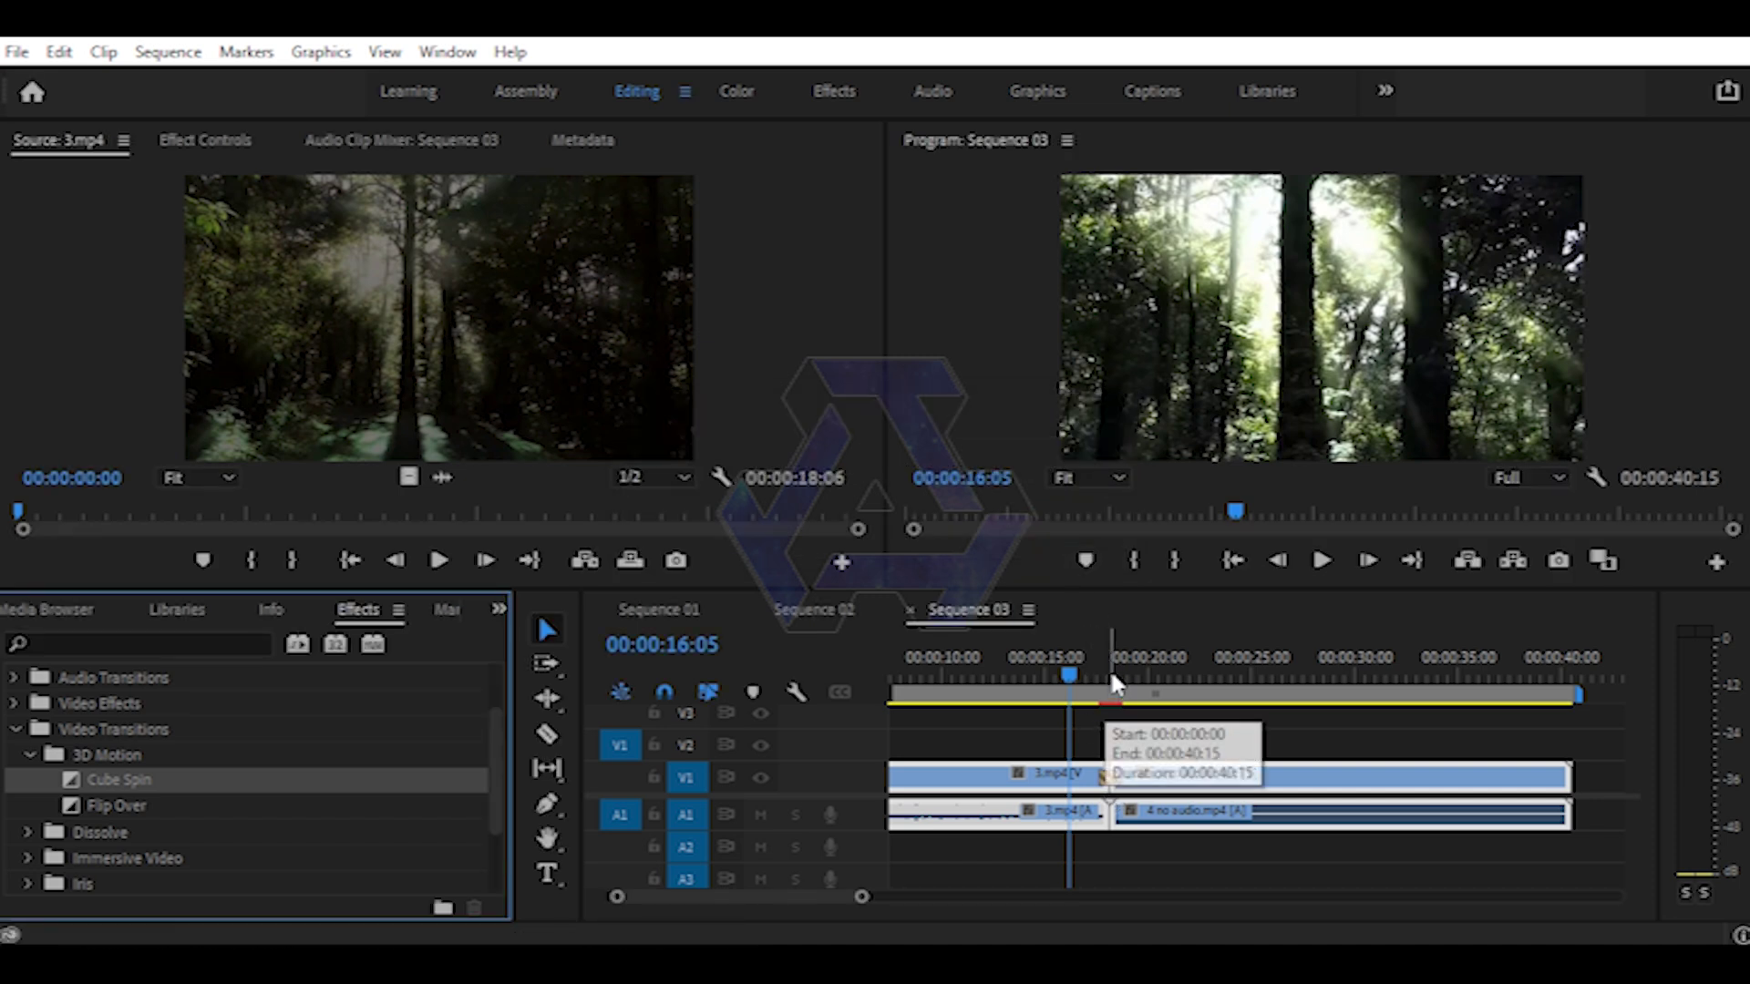
left_click(1110, 675)
left_click_drag(1110, 677, 1112, 678)
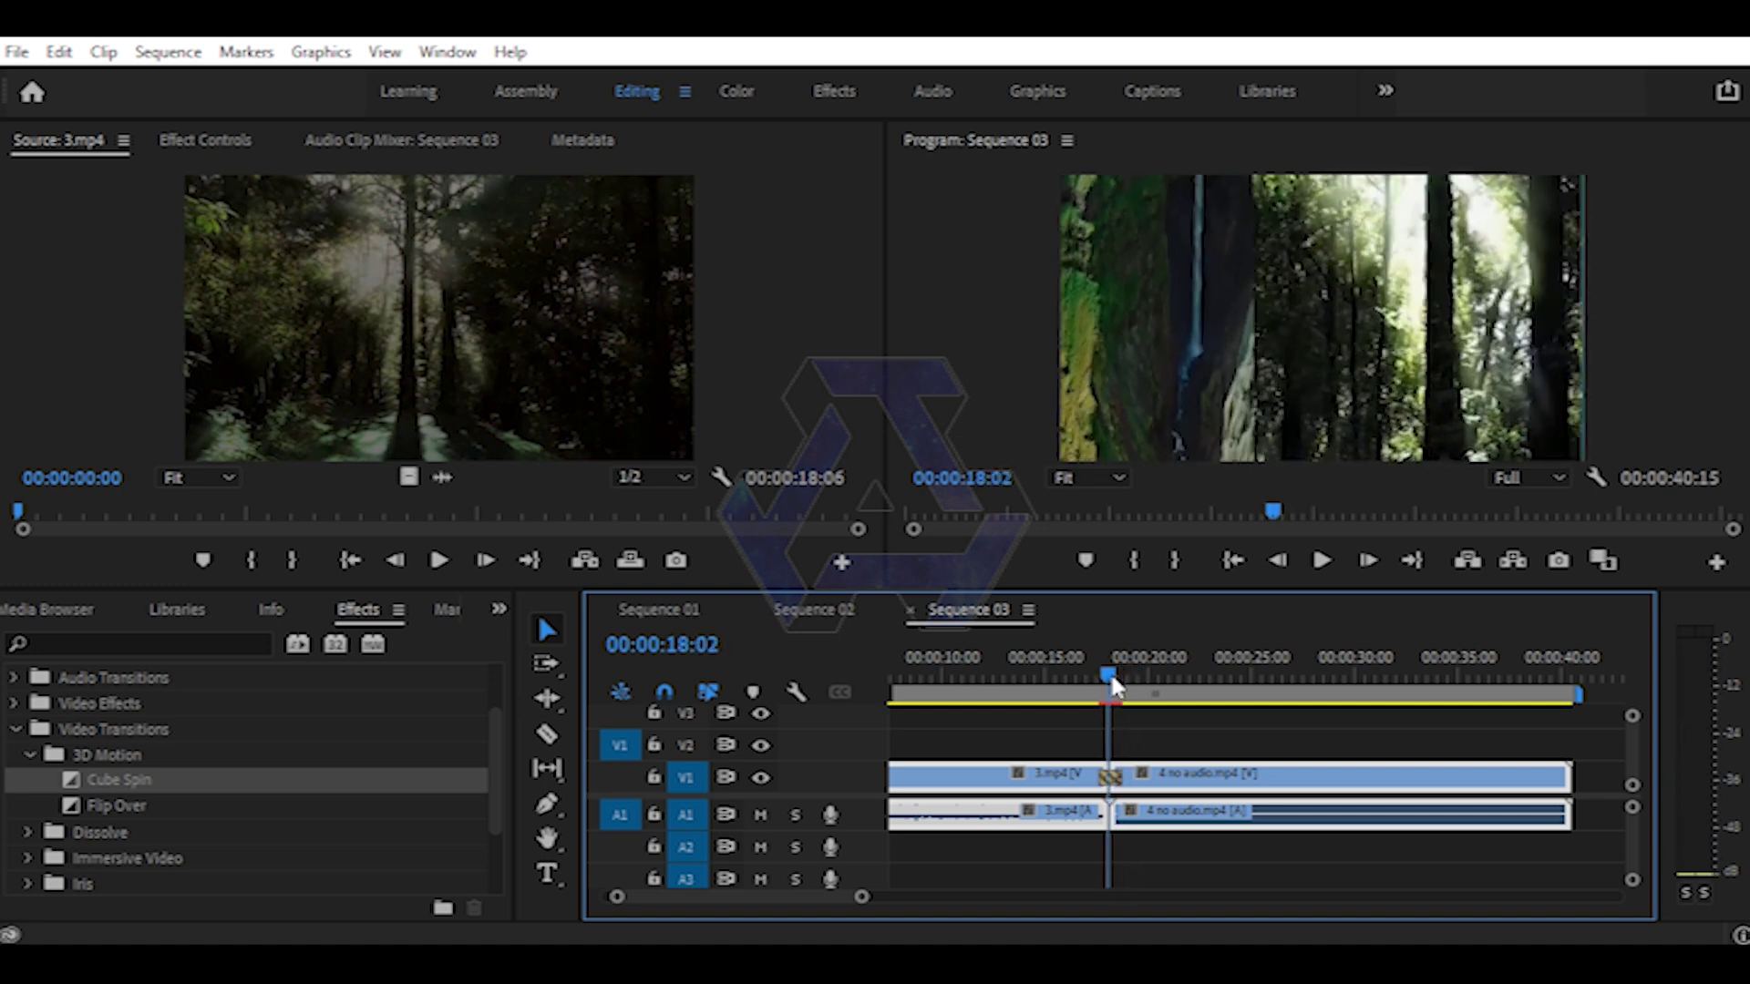
key("space")
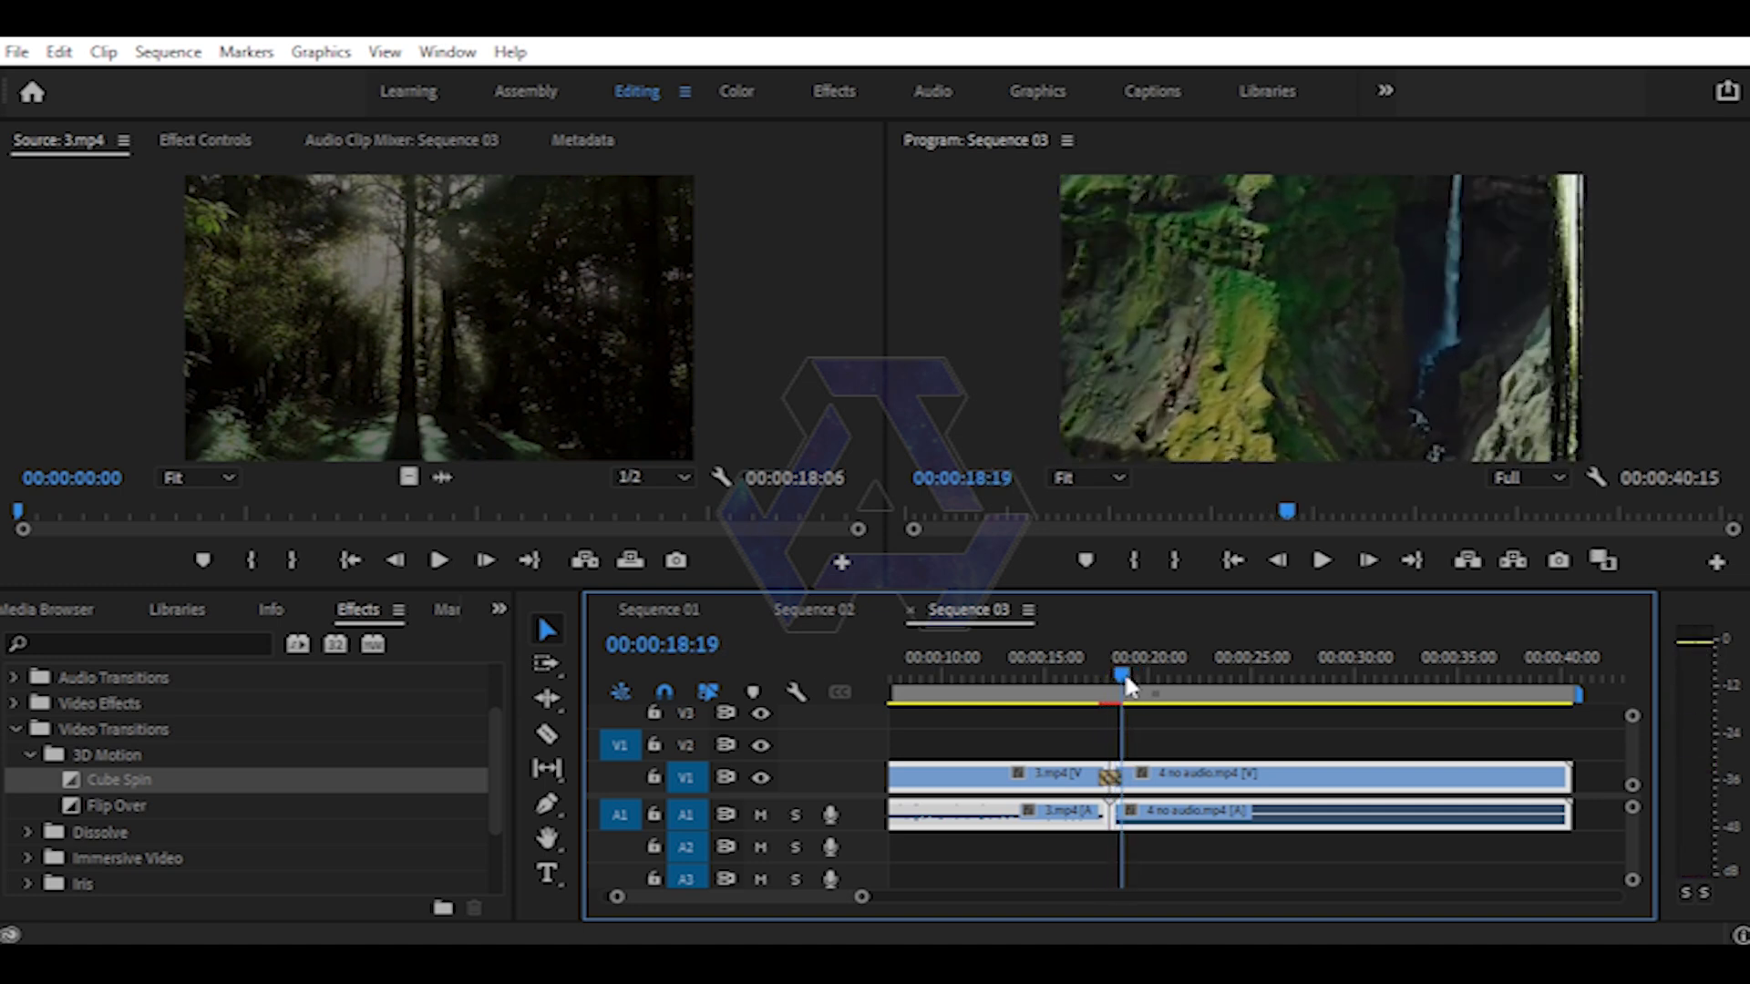
key("space")
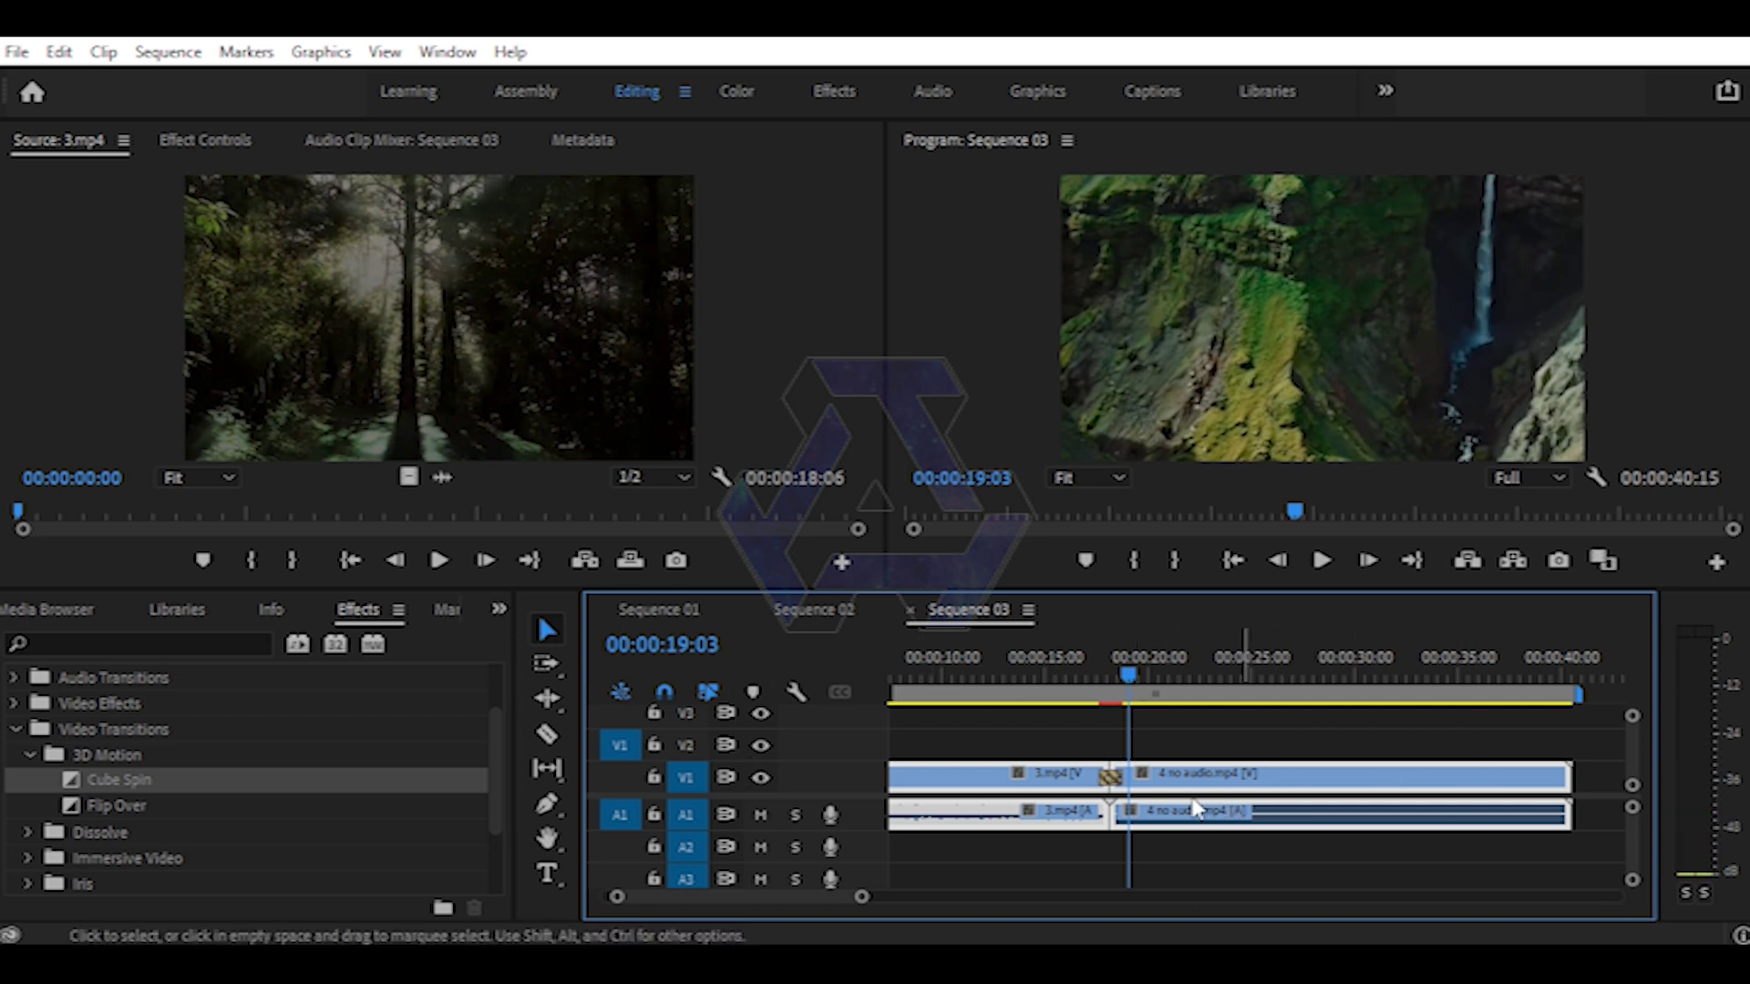
key("ctrl+z")
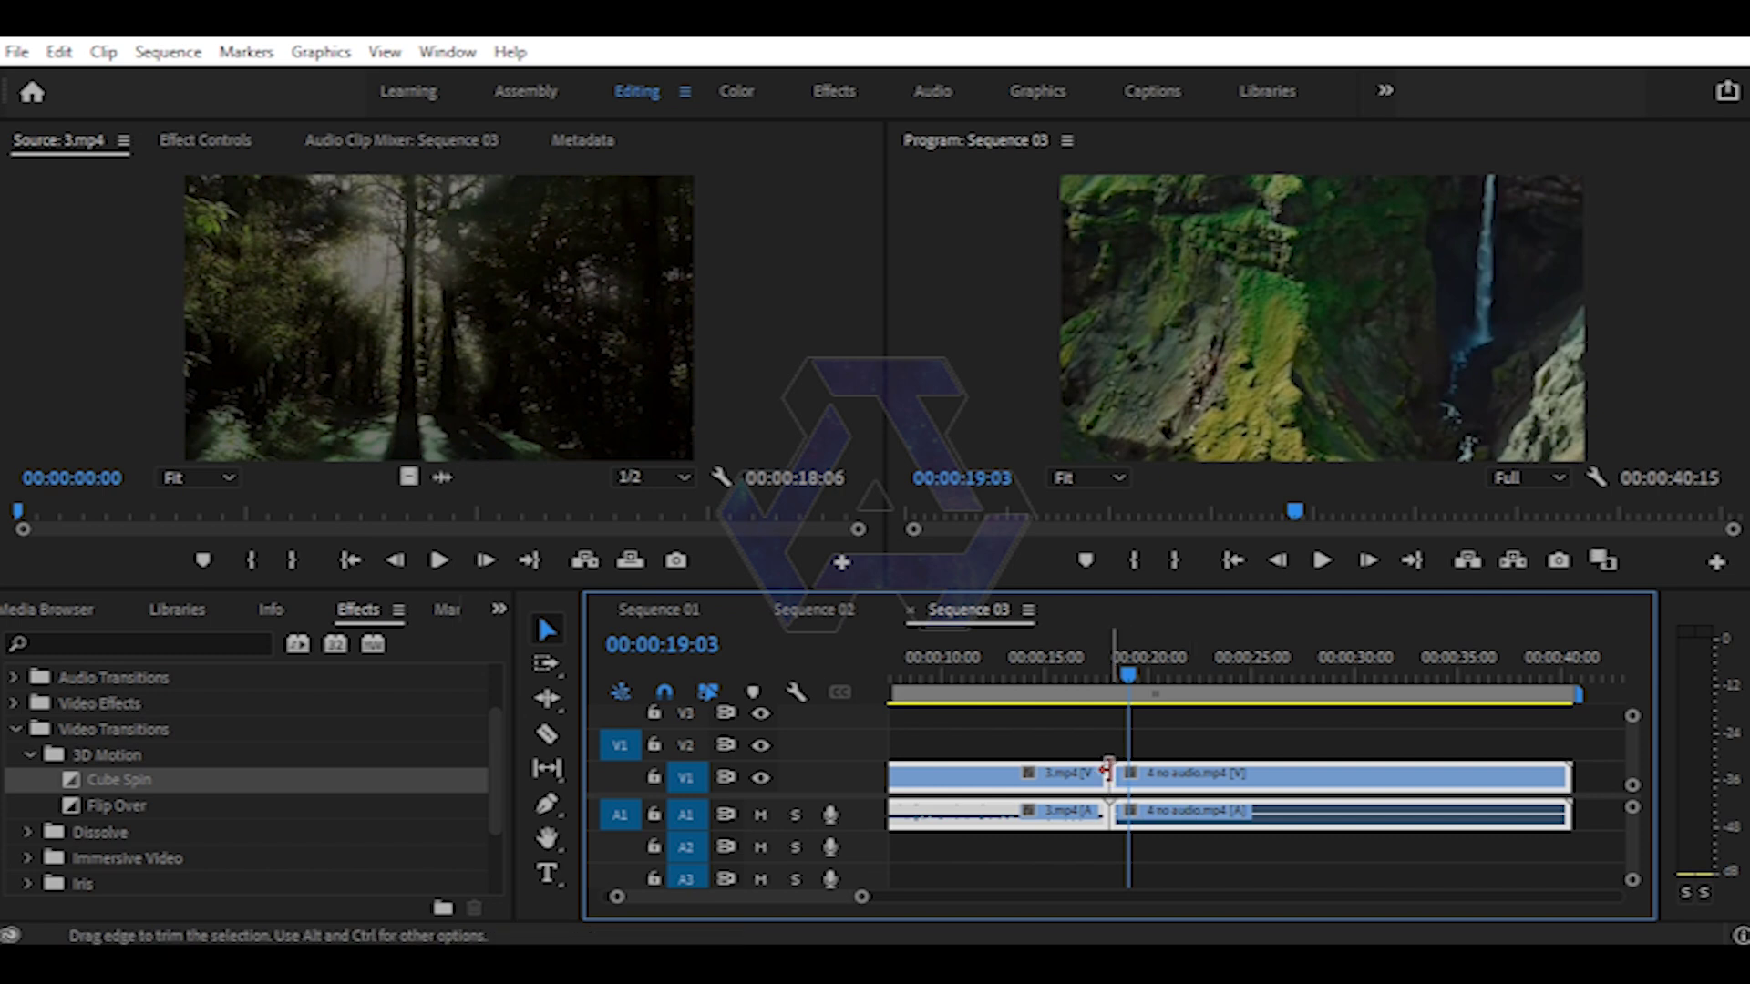
- Apply Default Transitions at the edit point, accept the warning, scrub the new dissolve, and zoom the timeline in
right_click(1108, 770)
right_click(1109, 773)
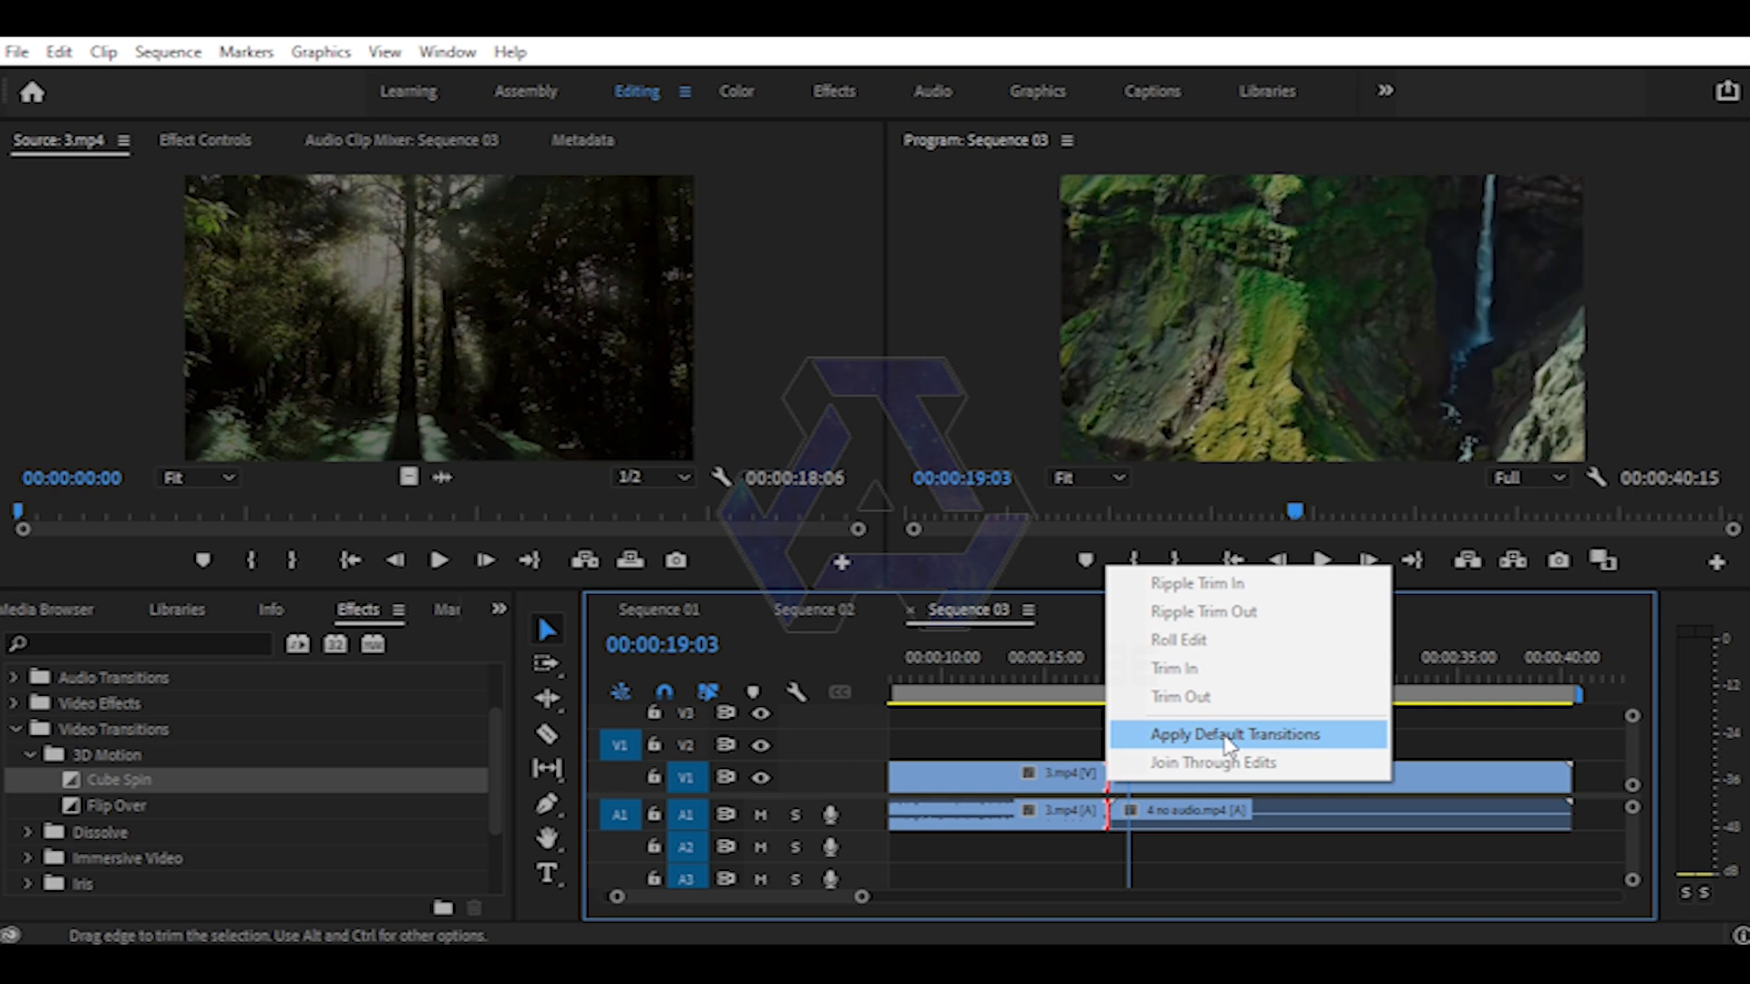
left_click(1226, 741)
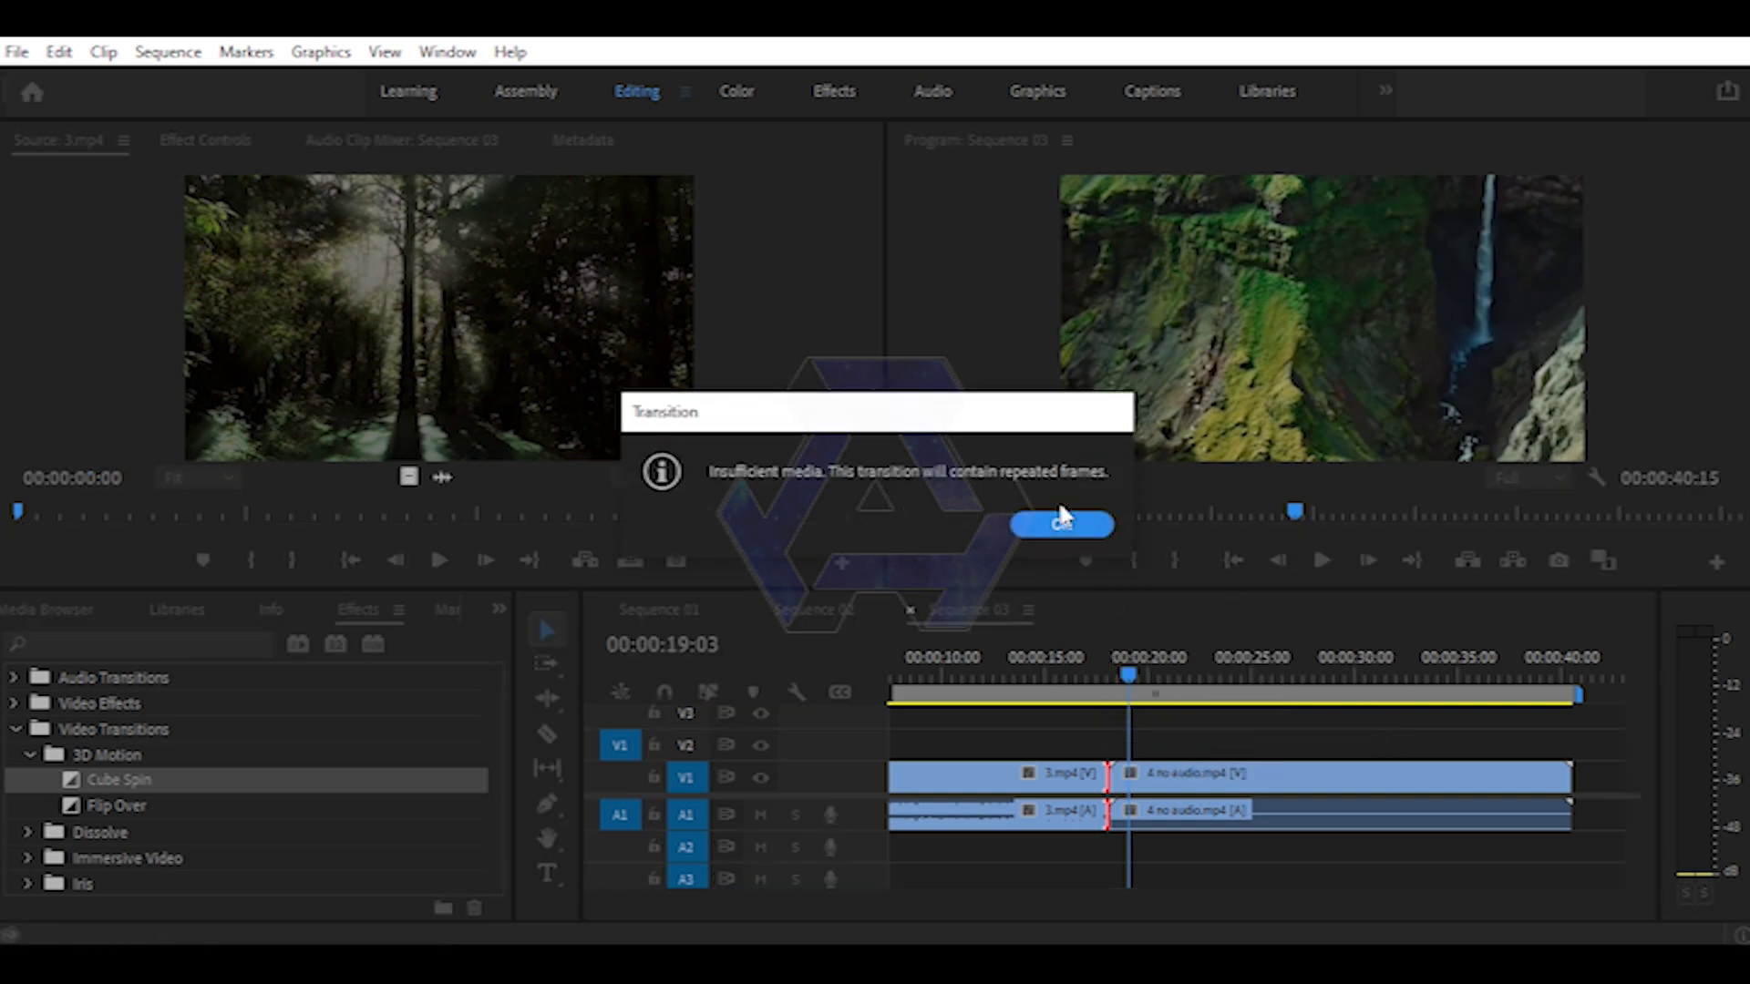
left_click(1063, 527)
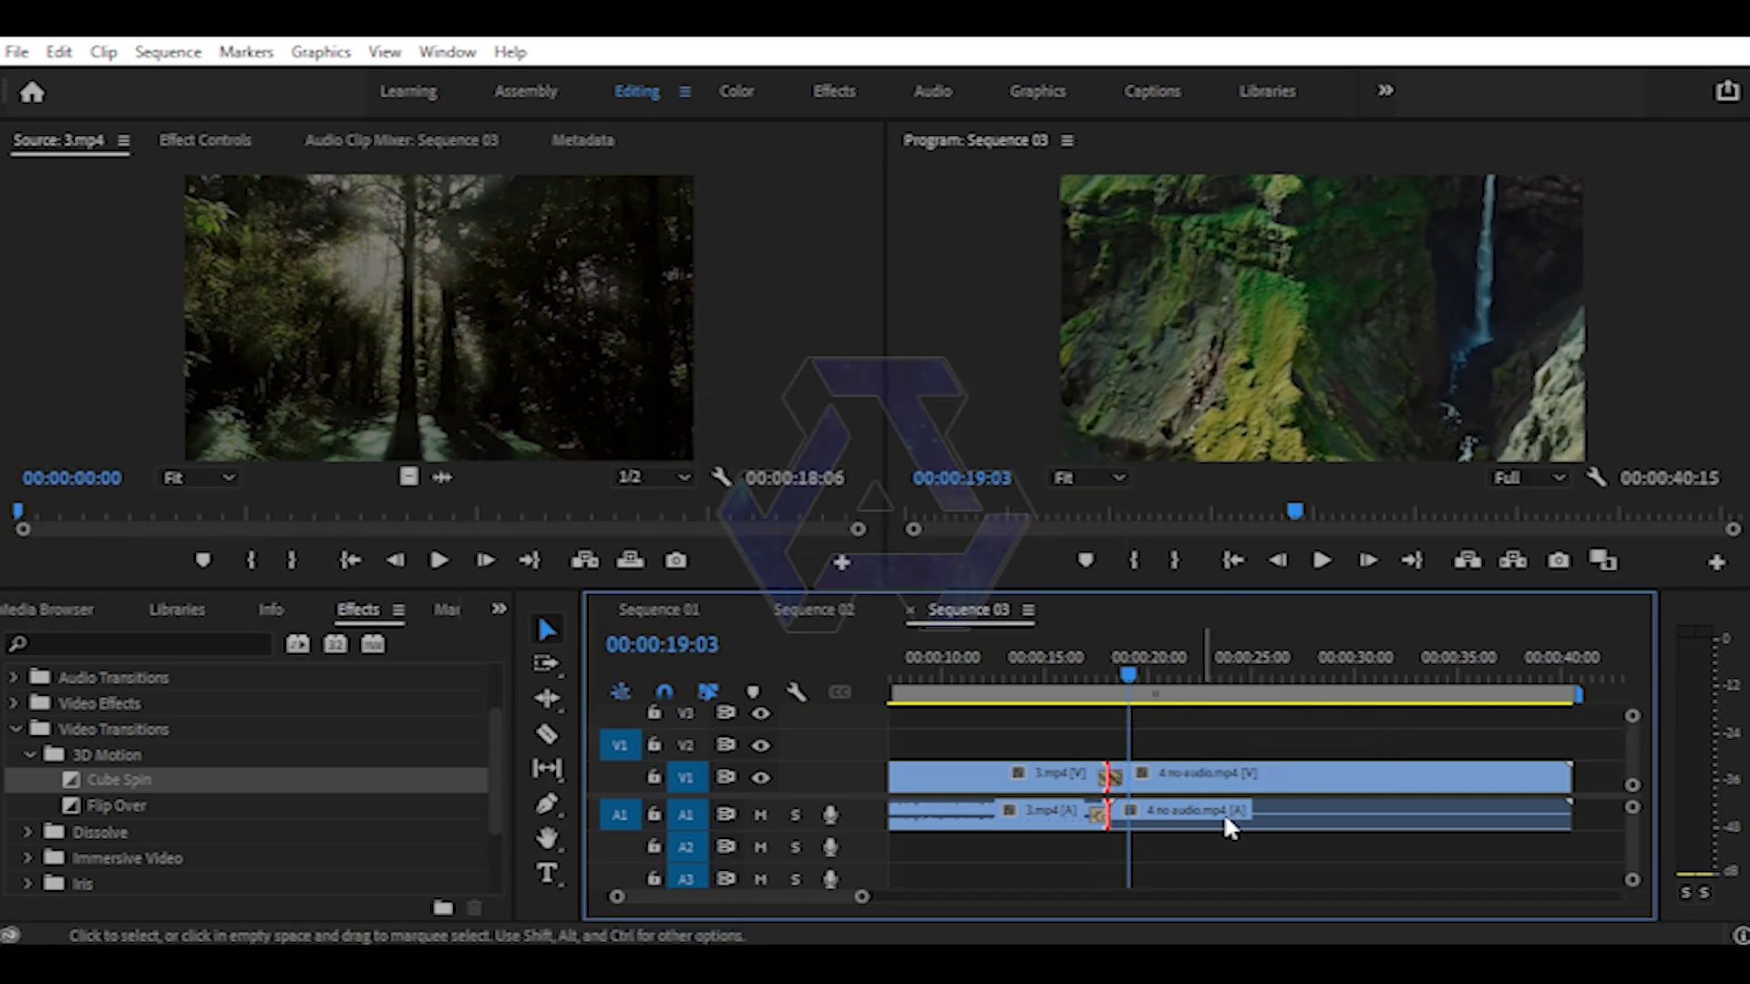
left_click(1090, 672)
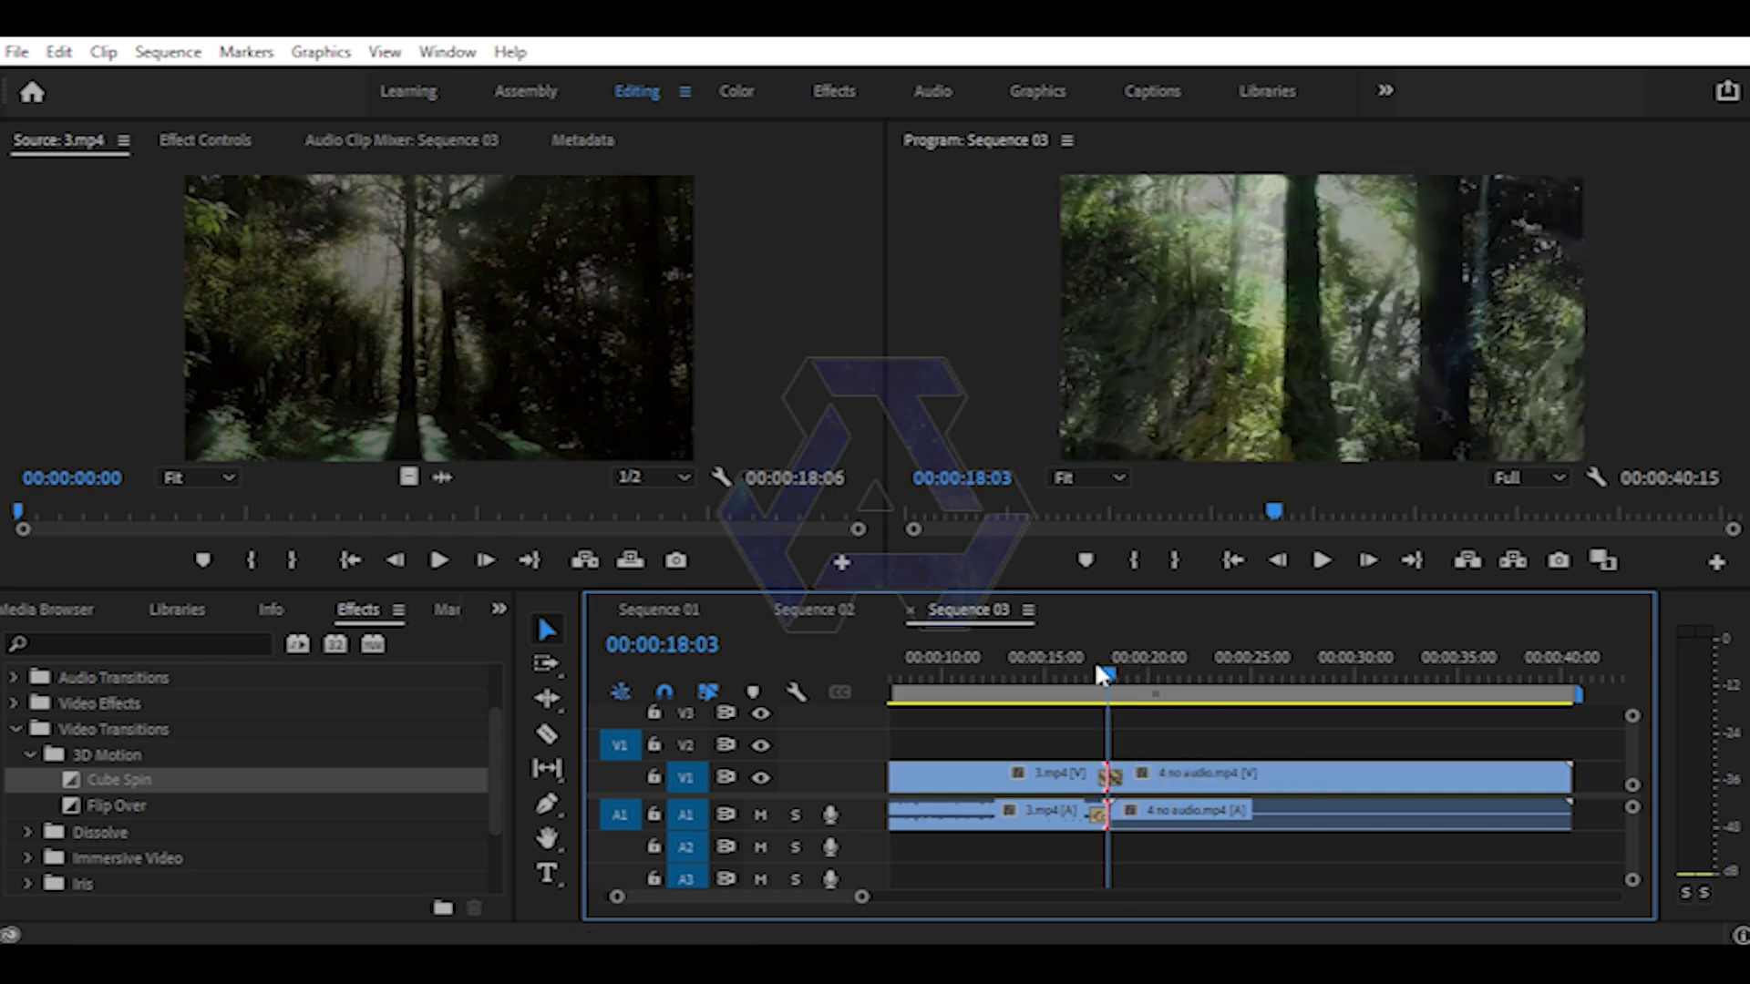
mouse_move(1090, 673)
left_mouse_down()
mouse_move(1119, 695)
mouse_move(1092, 679)
left_mouse_up()
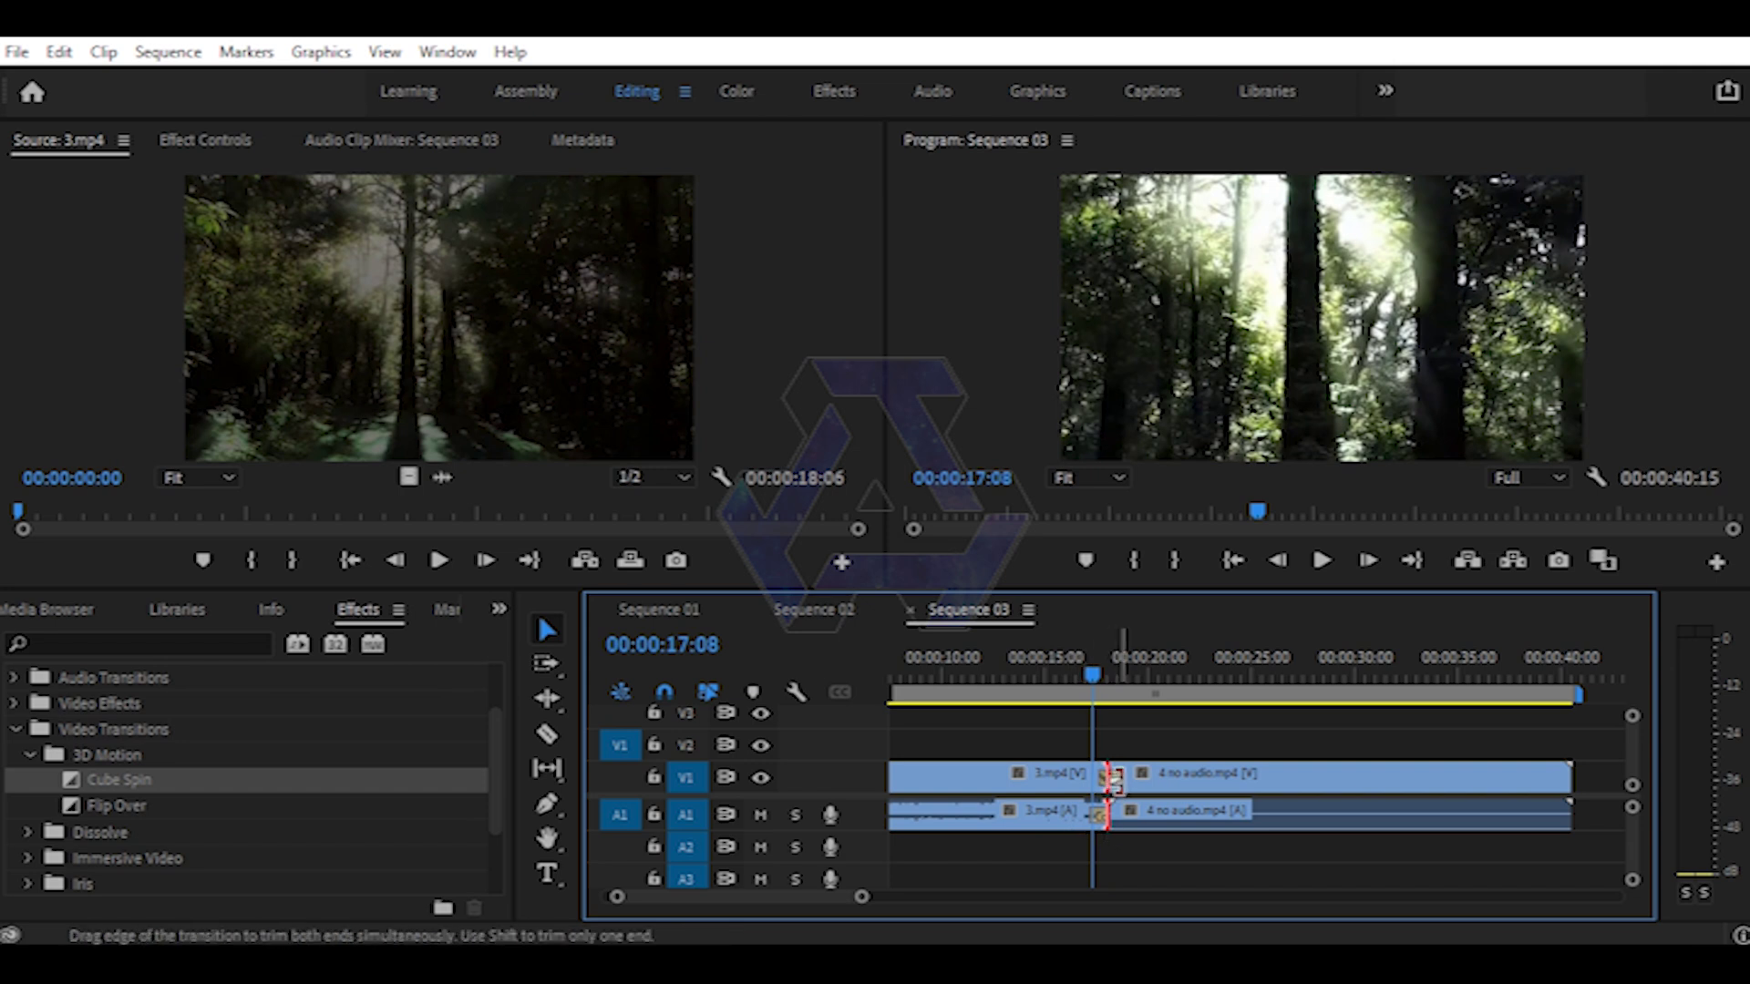
mouse_move(1113, 778)
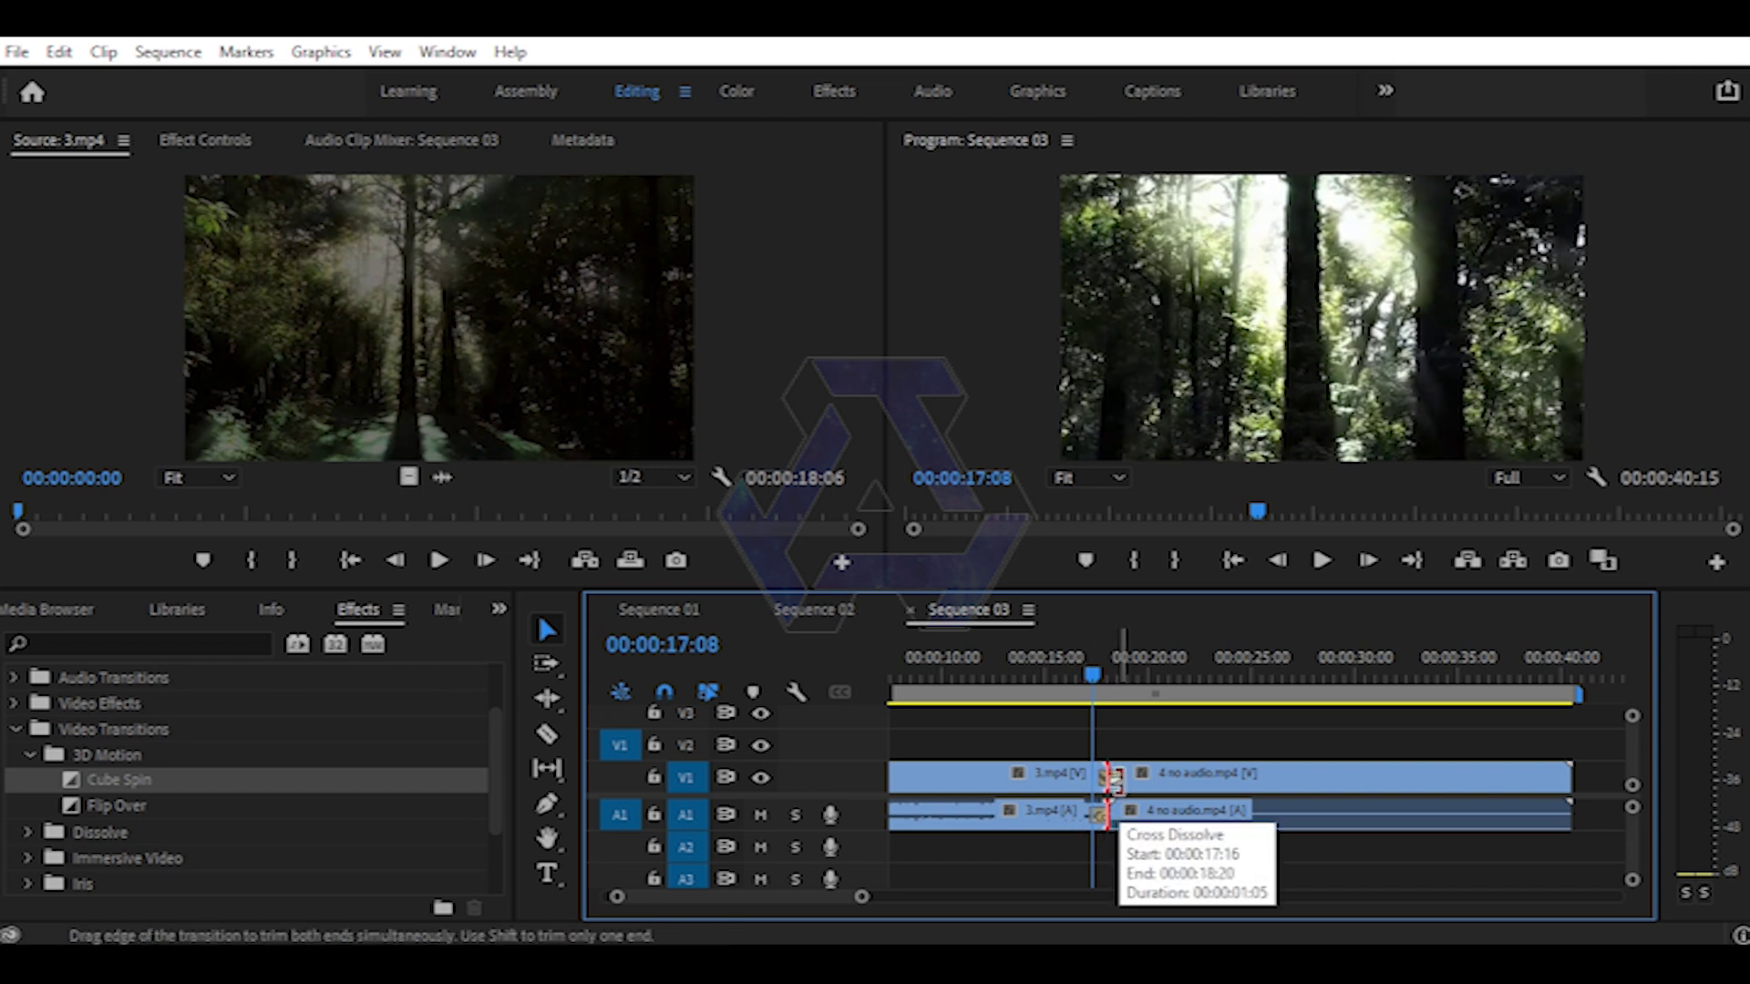
key("=")
key("=")
key("=")
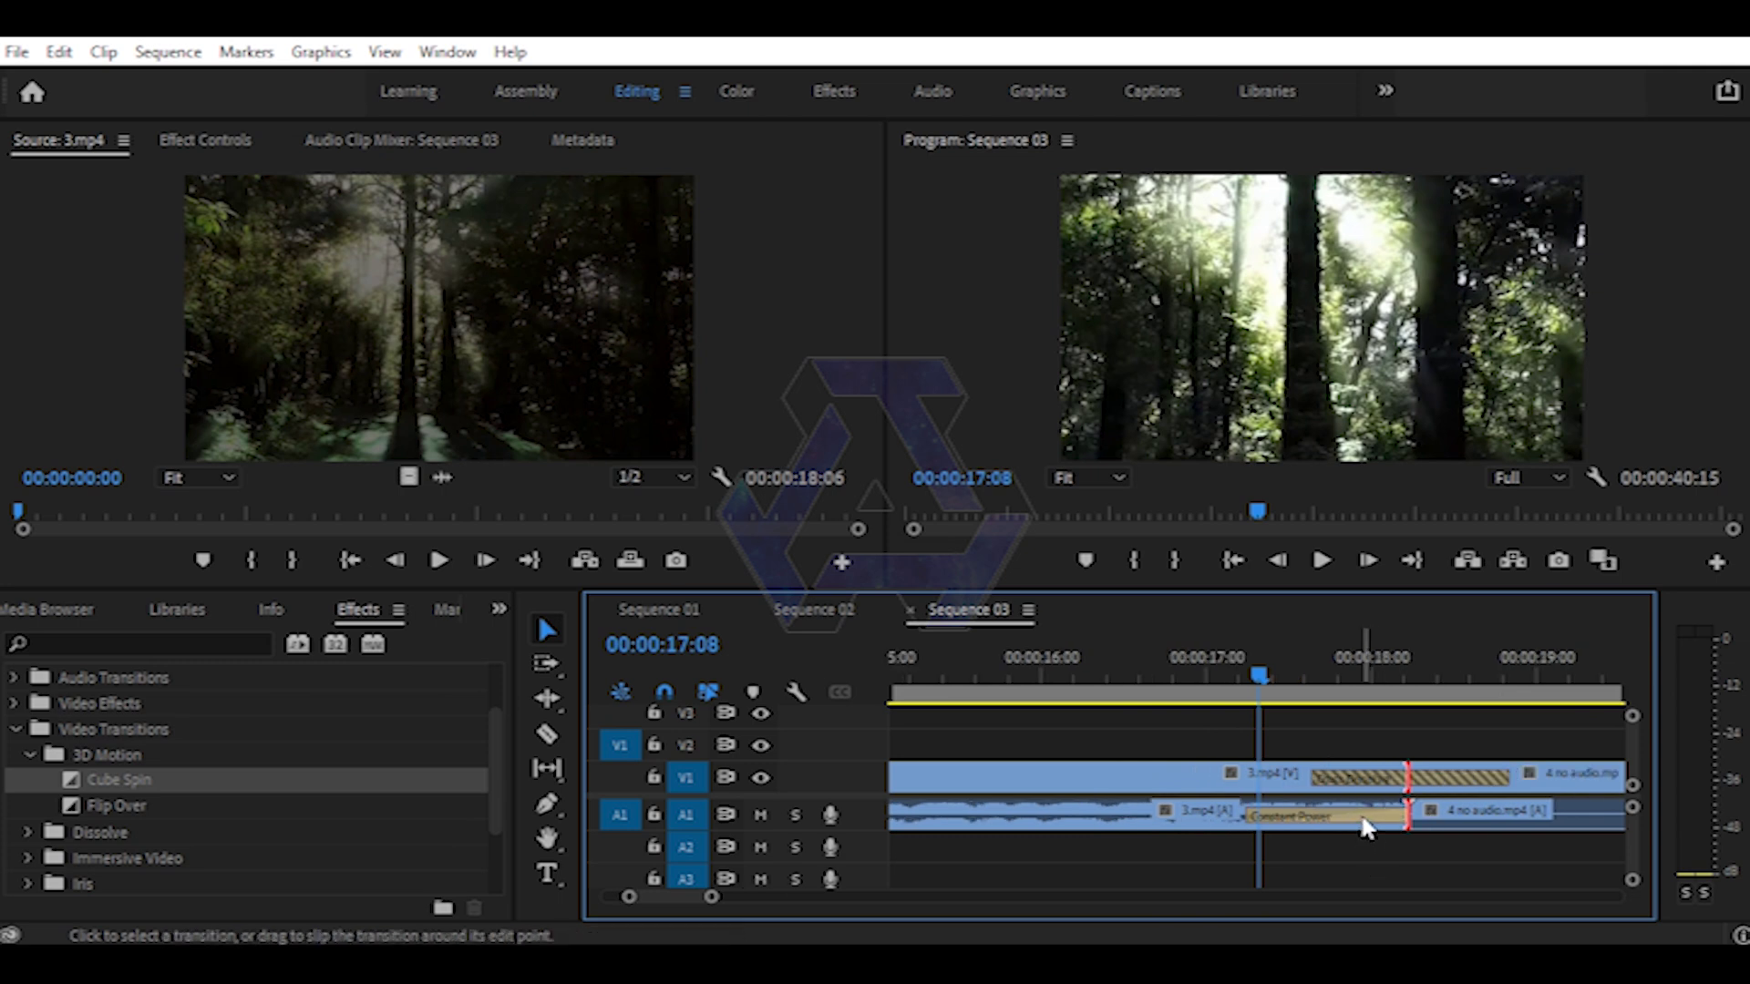
double_click(1360, 774)
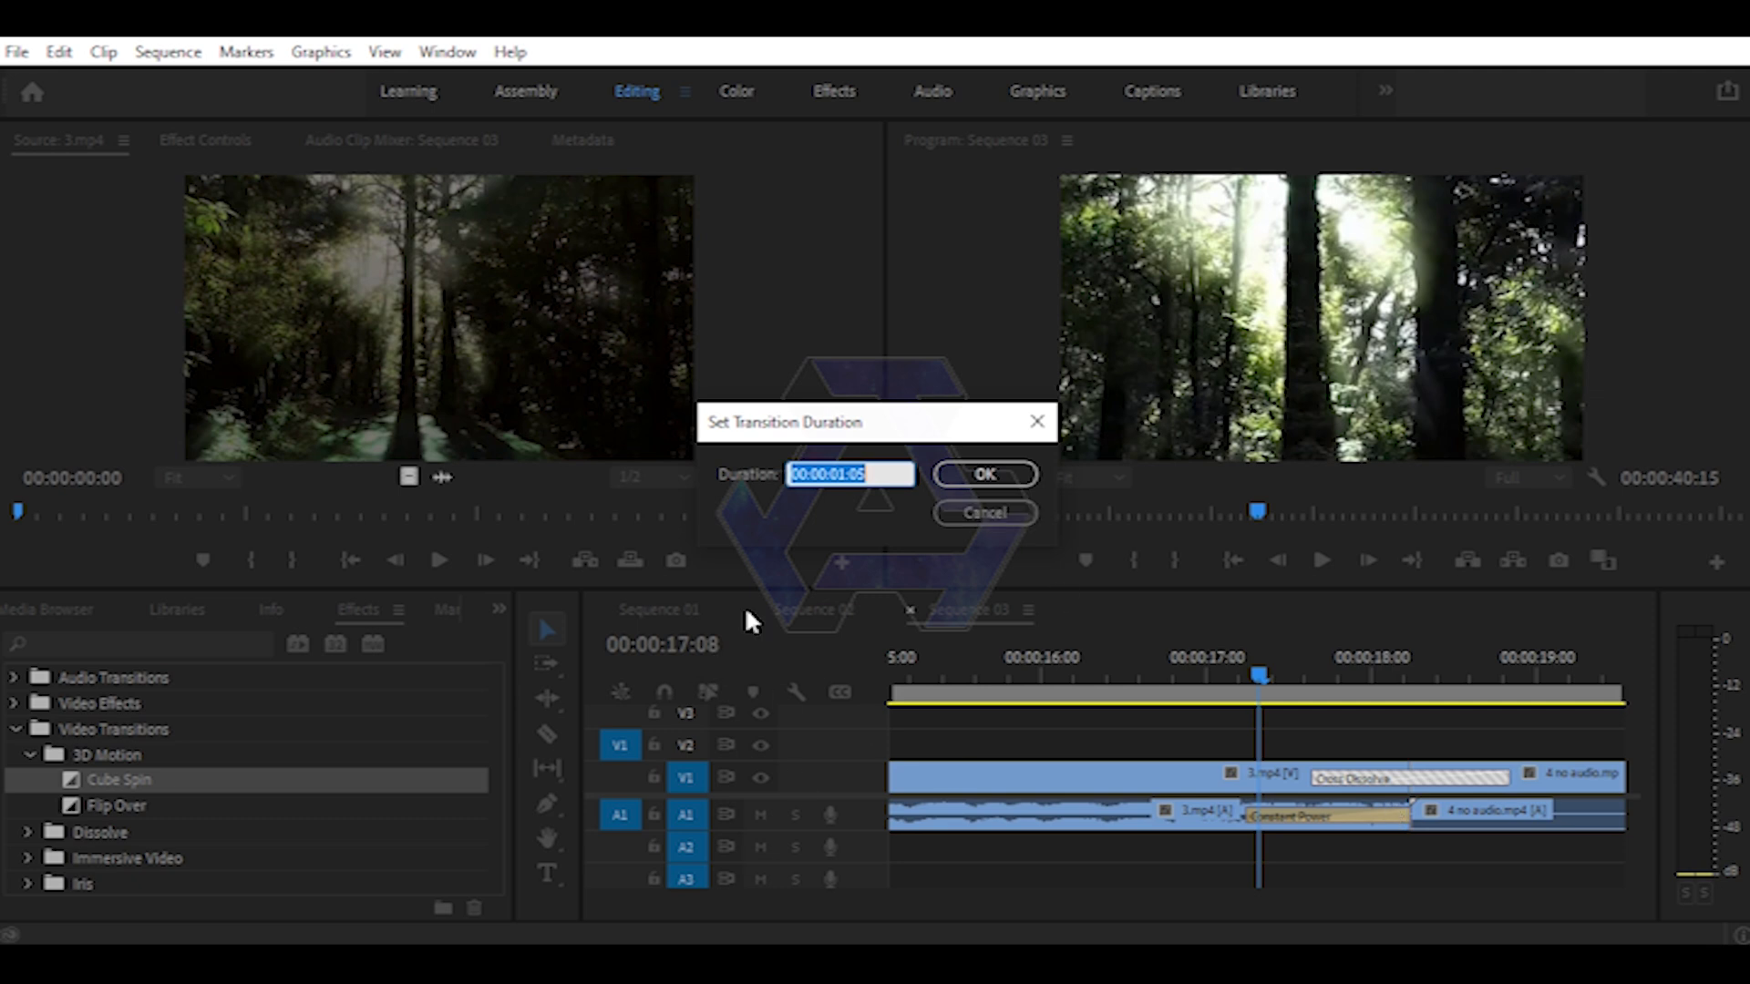
key("Escape")
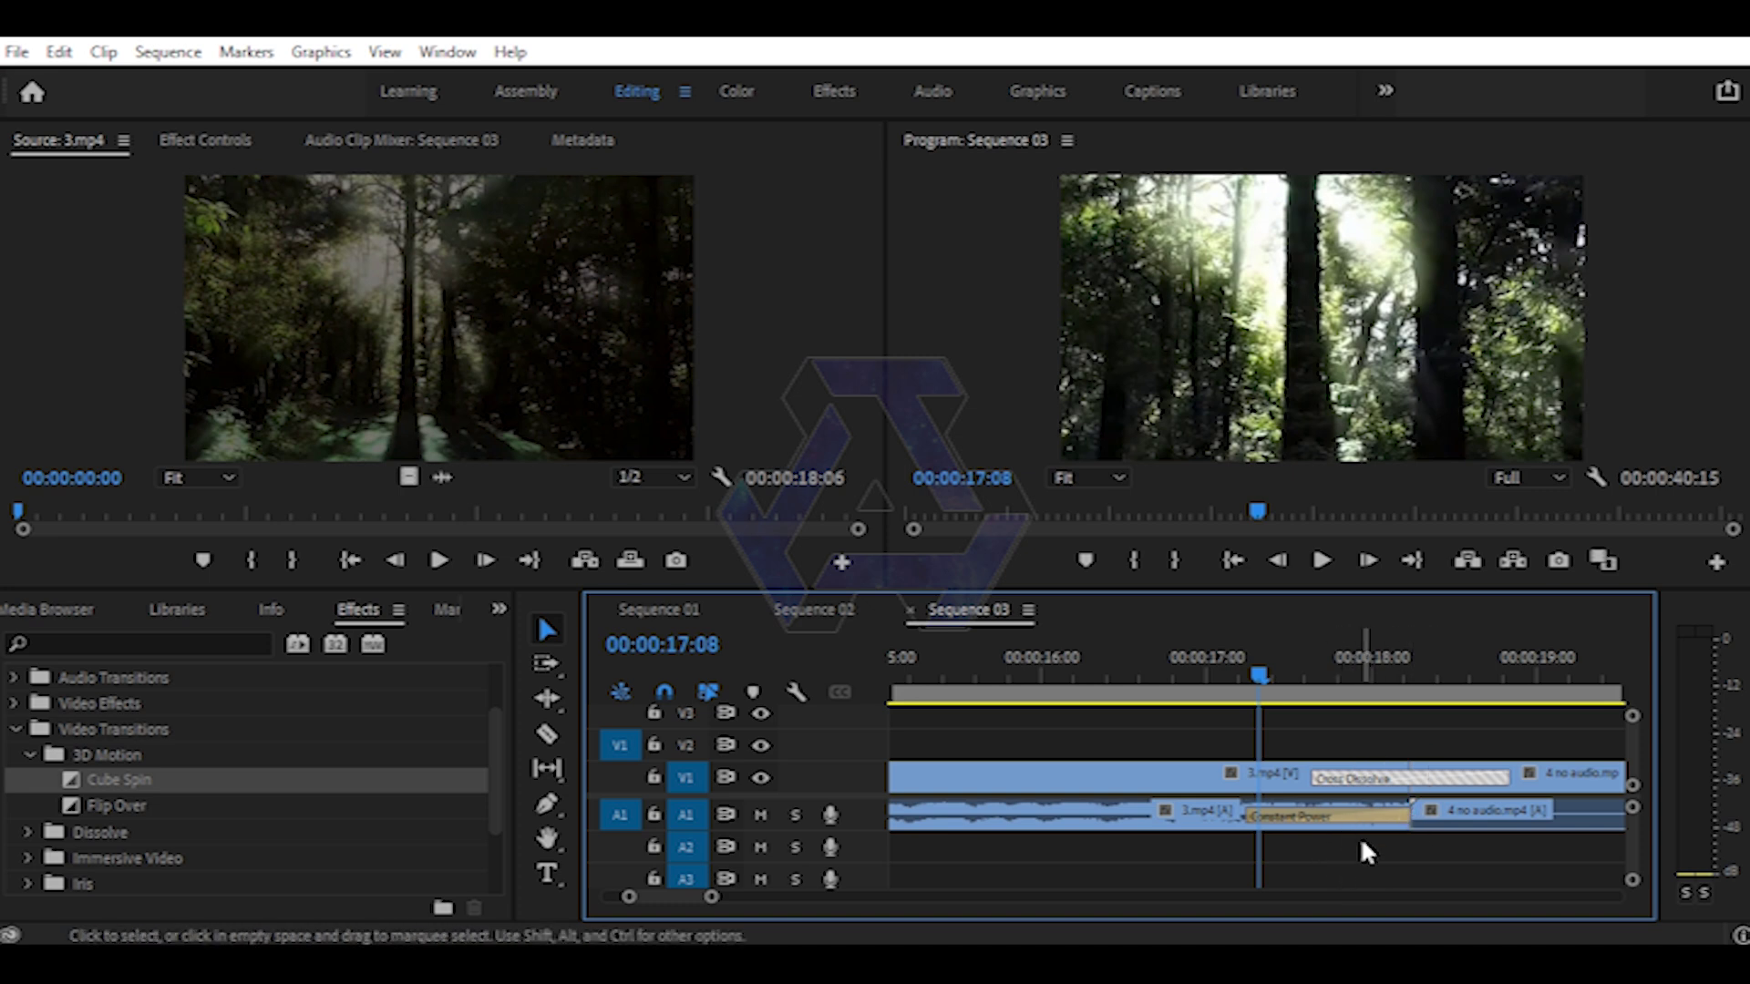
- Drag the Cross Dissolve's edges to lengthen it to about five seconds
left_click_drag(1307, 674, 1508, 709)
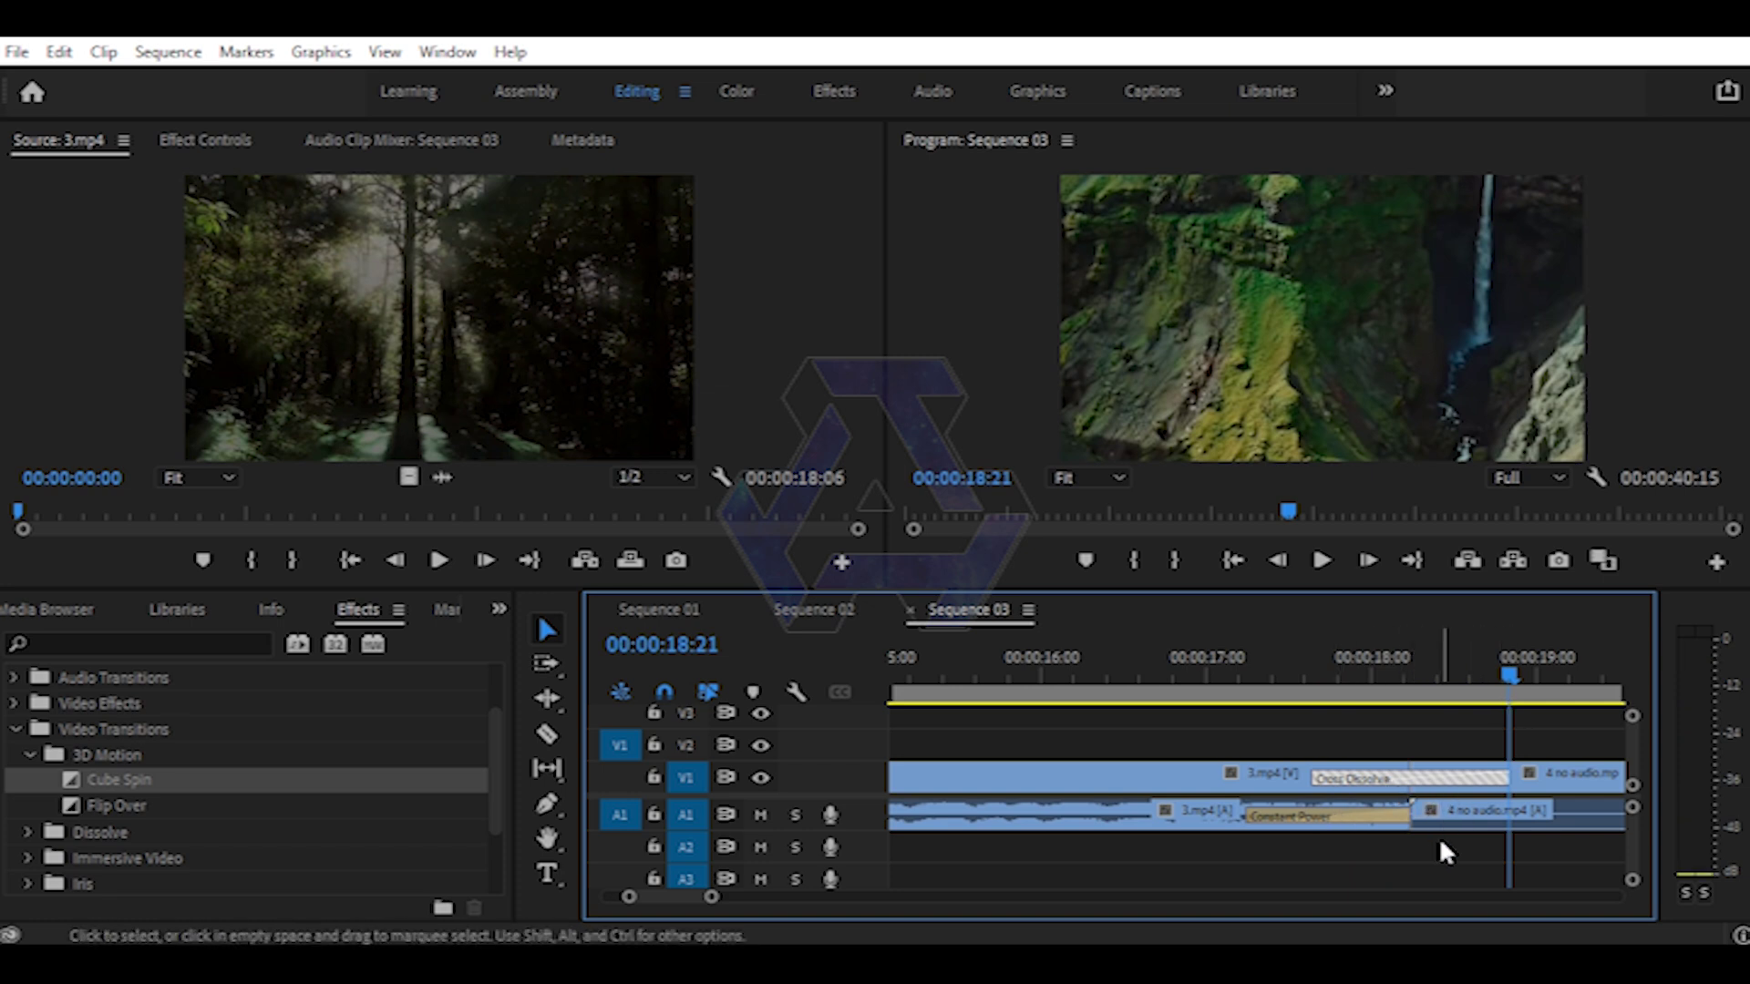
key("minus")
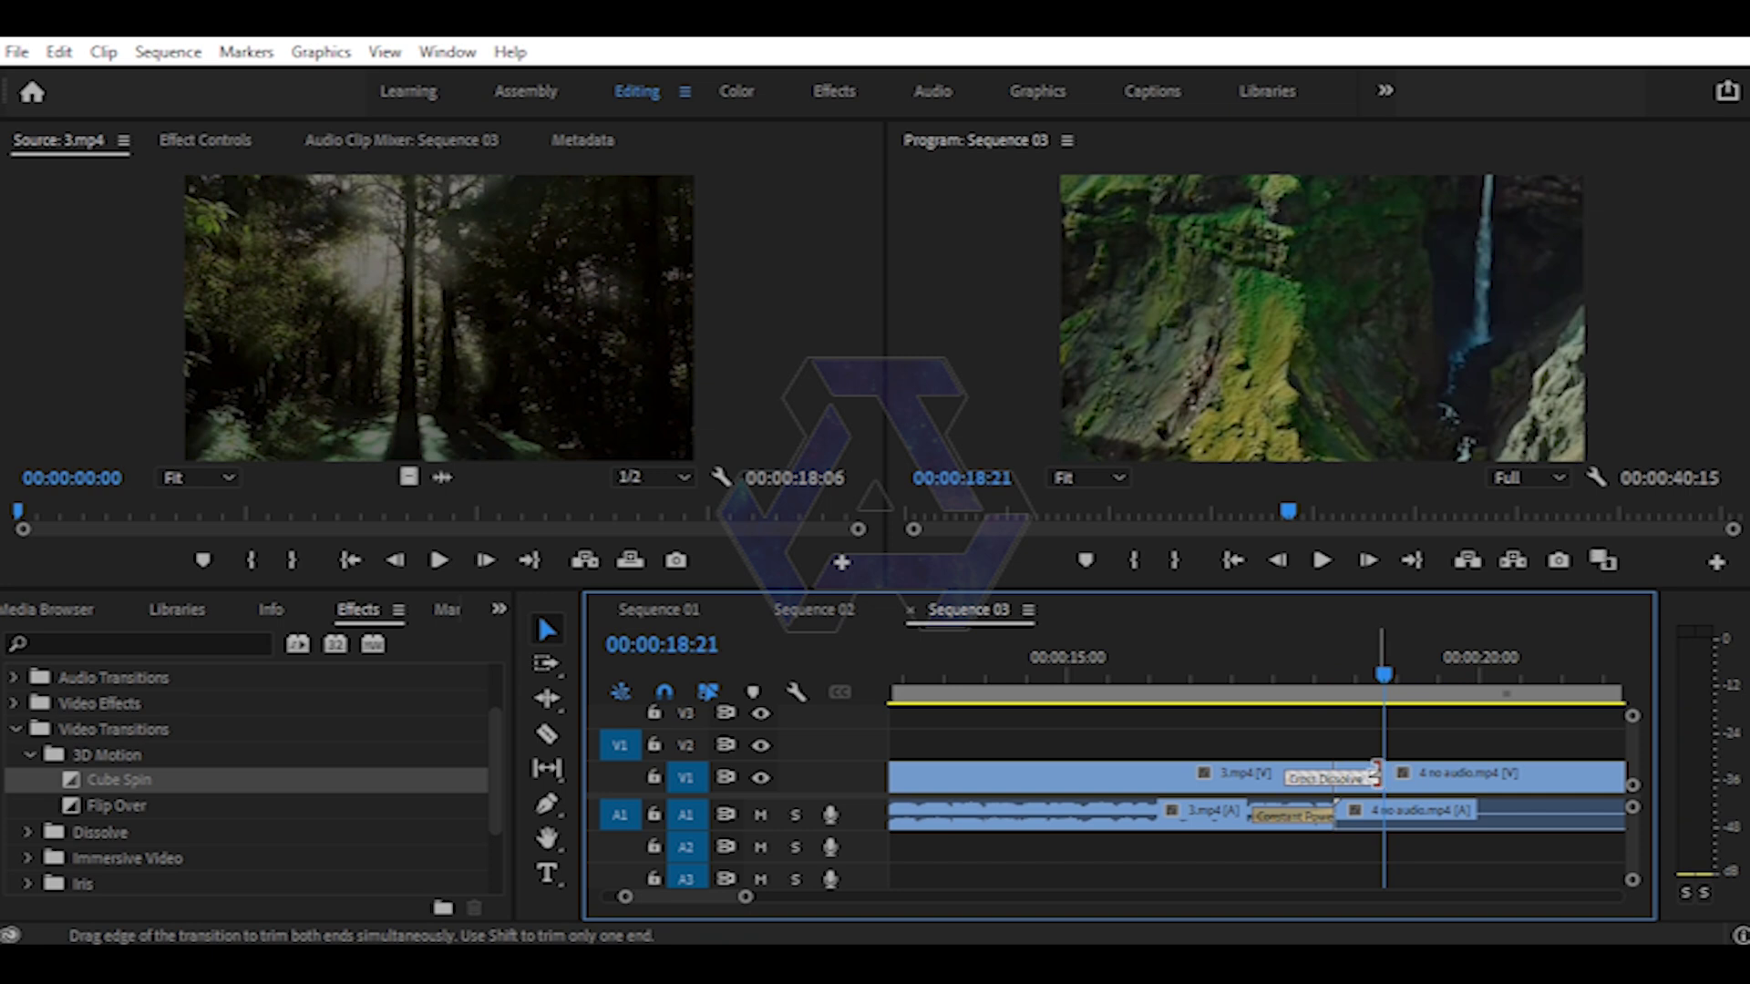
left_click_drag(1375, 775, 1524, 789)
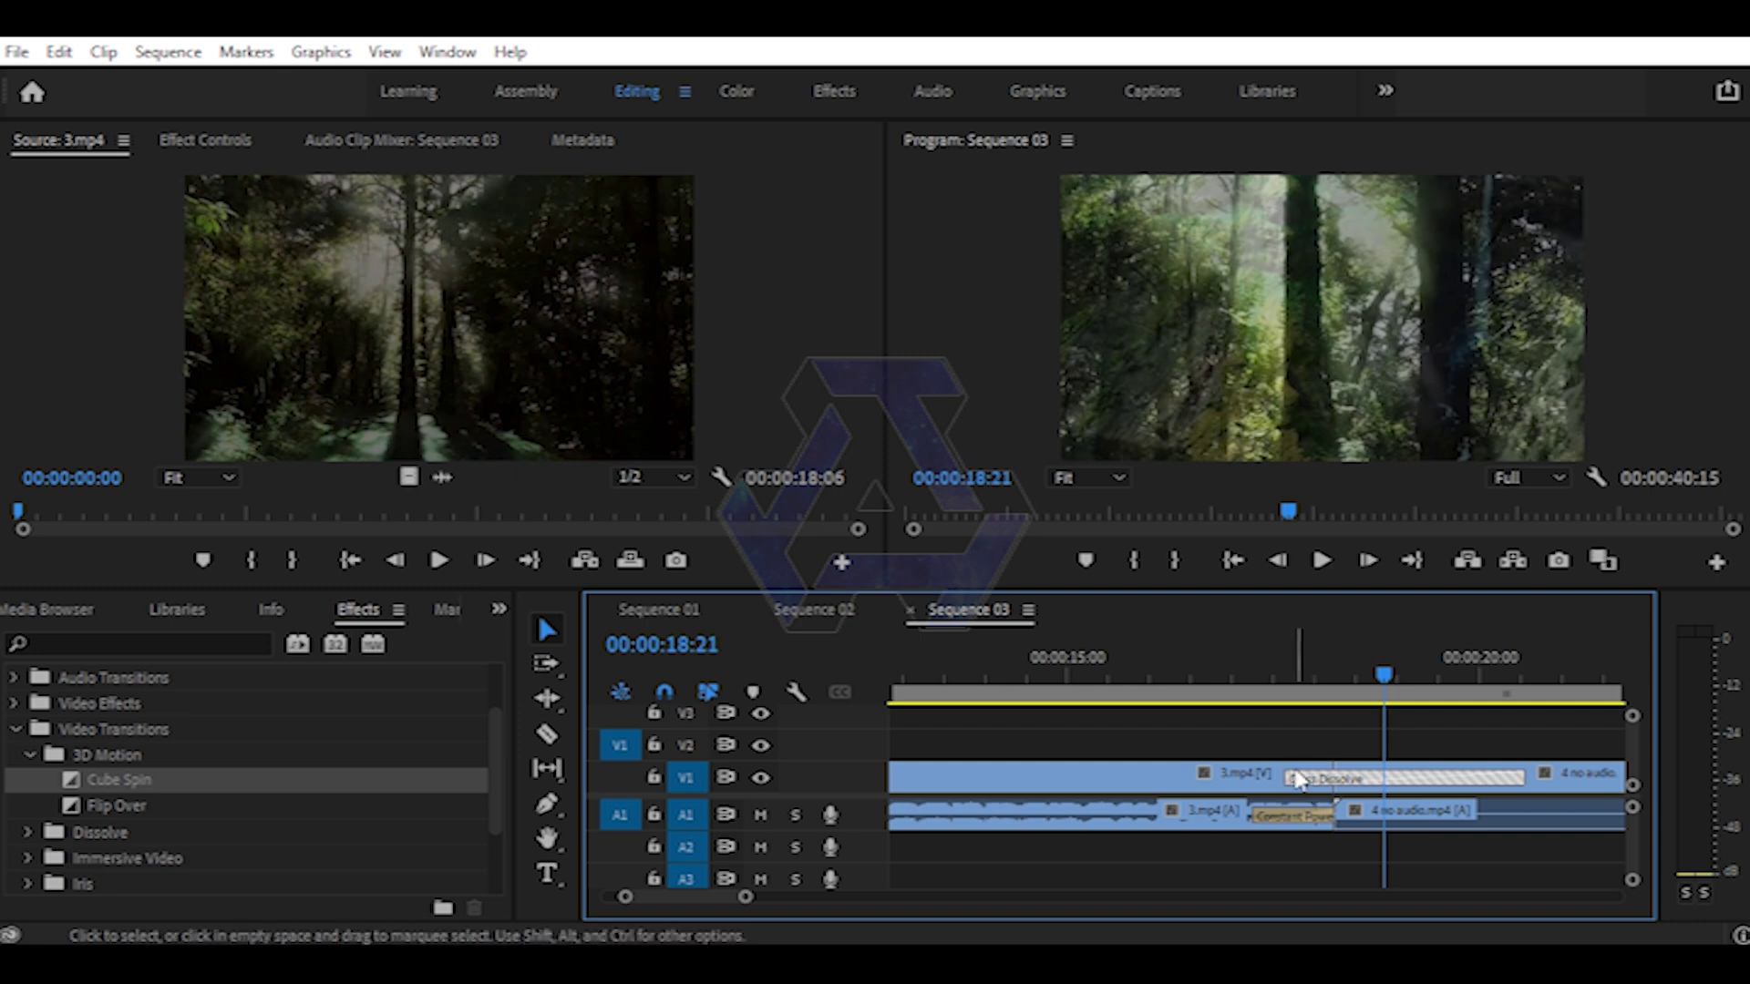
left_click_drag(1287, 779, 1123, 807)
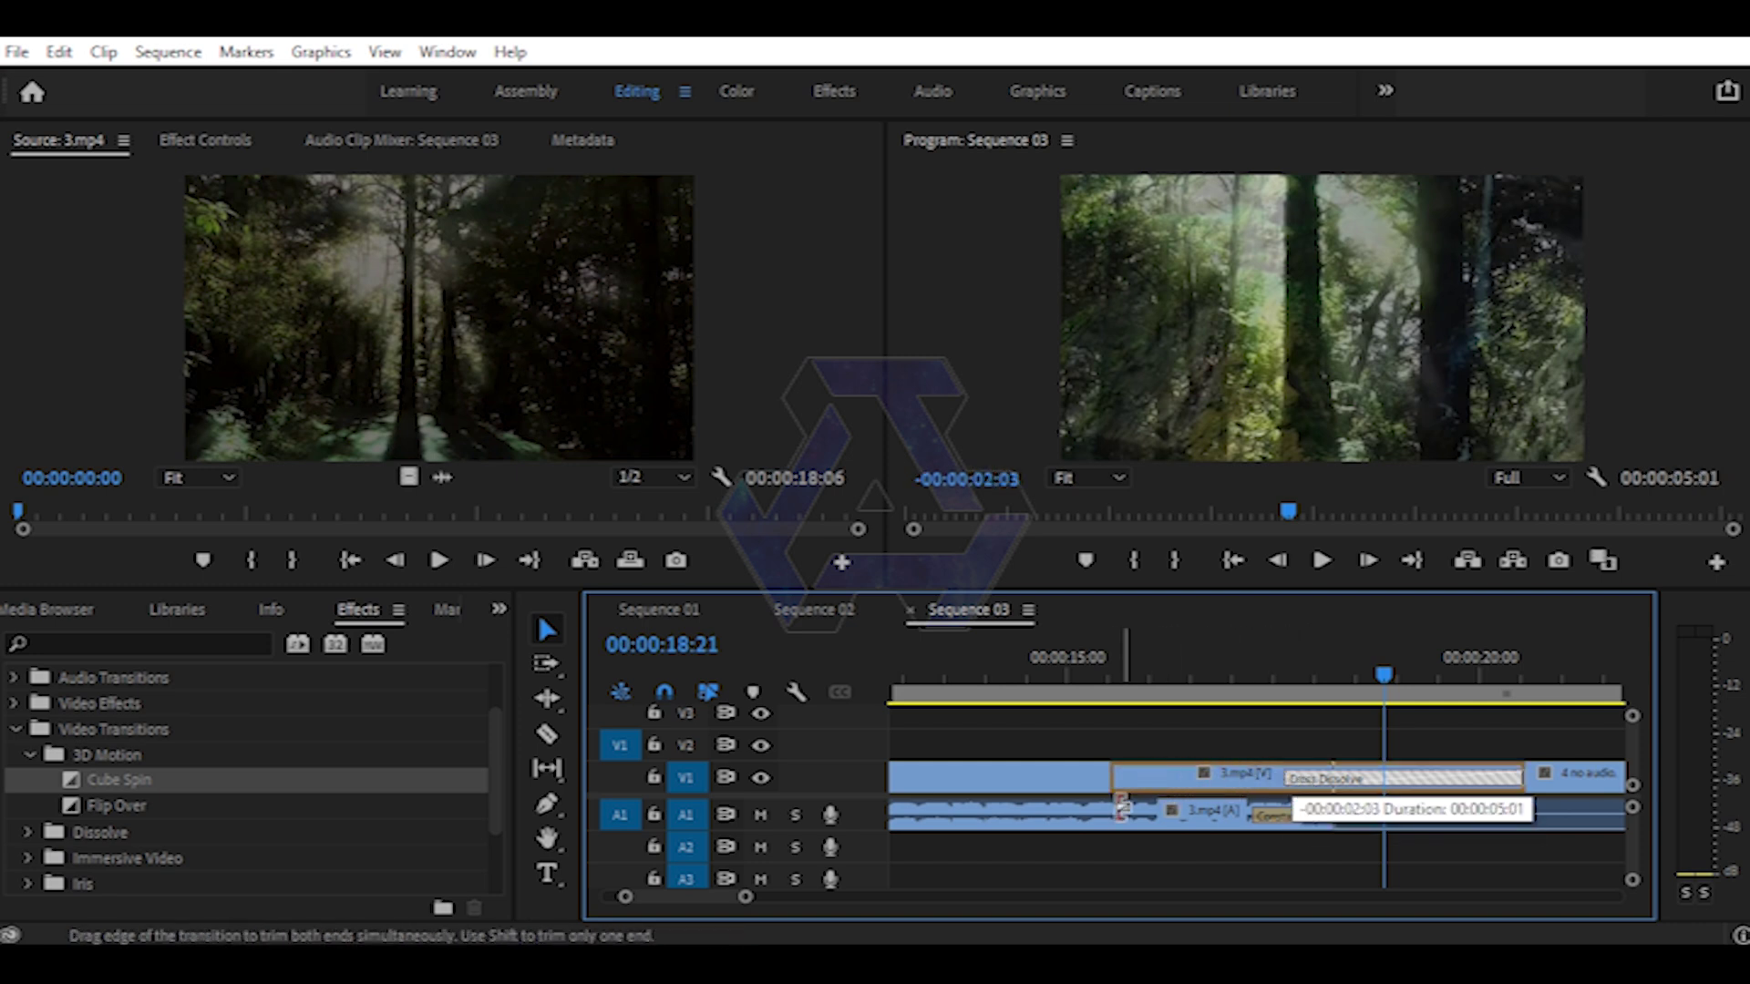
- Play and scrub the five-second Cross Dissolve, then trim it shorter from both ends
left_click(1104, 656)
key("space")
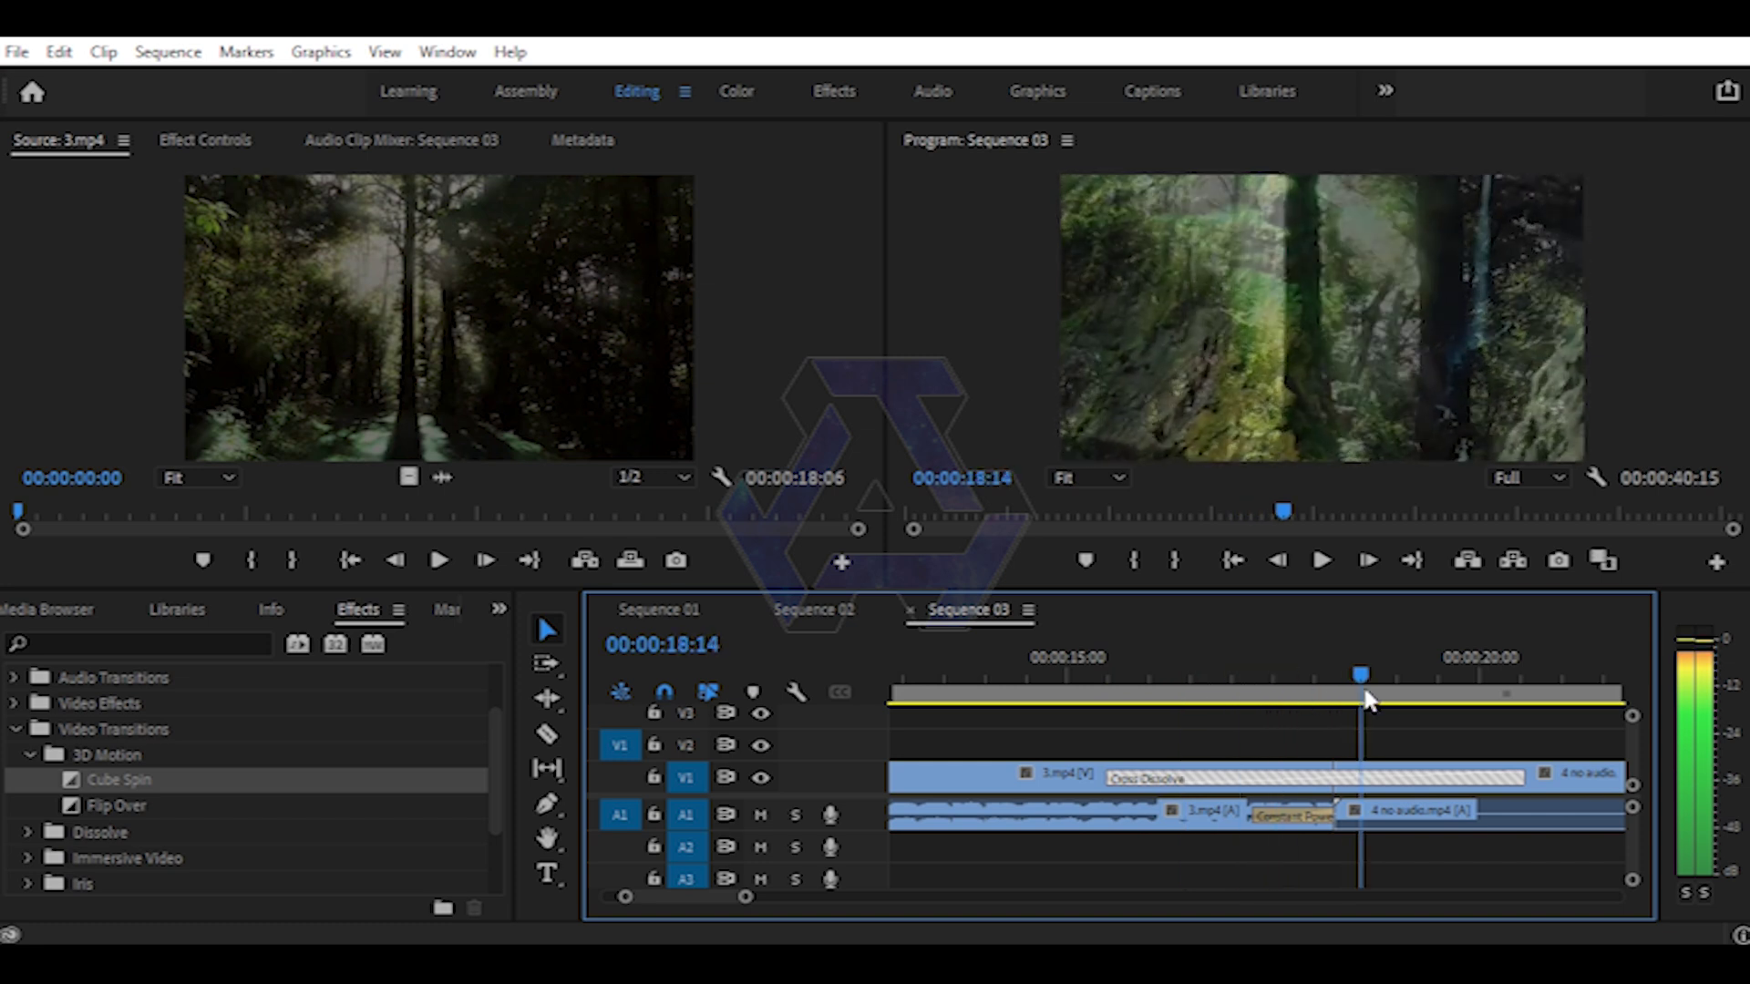
mouse_move(1364, 697)
left_mouse_down()
mouse_move(1568, 702)
mouse_move(1044, 644)
mouse_move(1021, 663)
left_mouse_up()
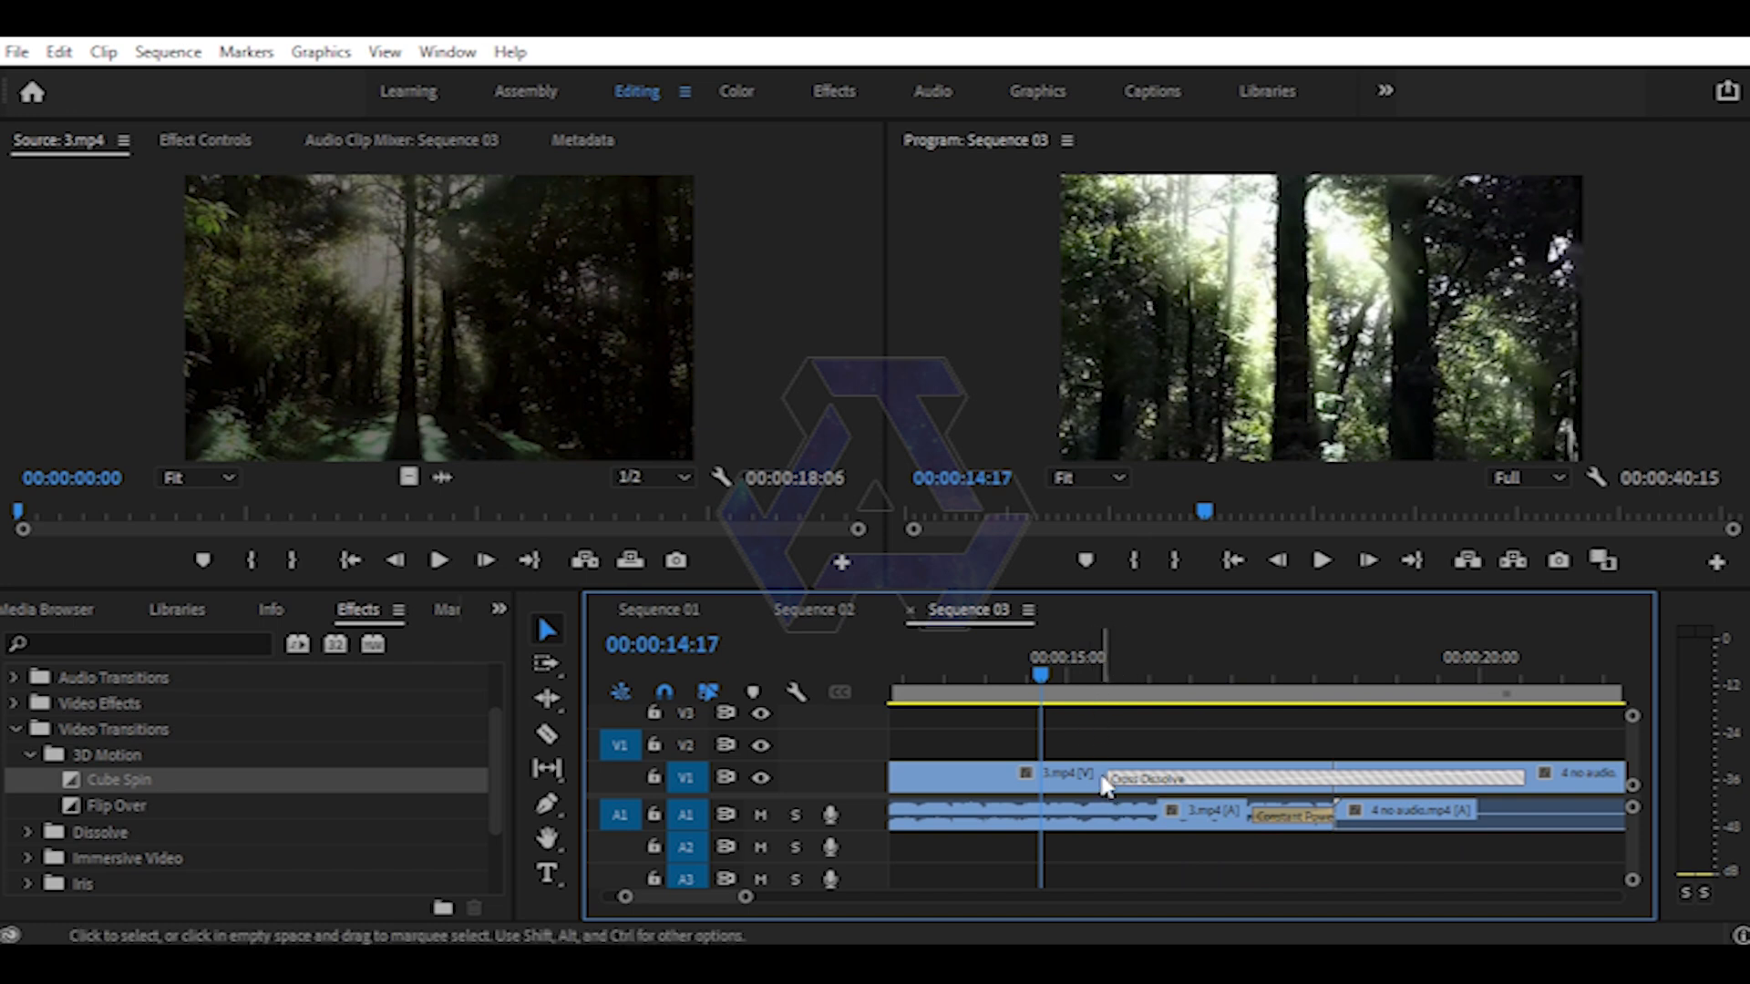
left_click_drag(1112, 776, 1221, 776)
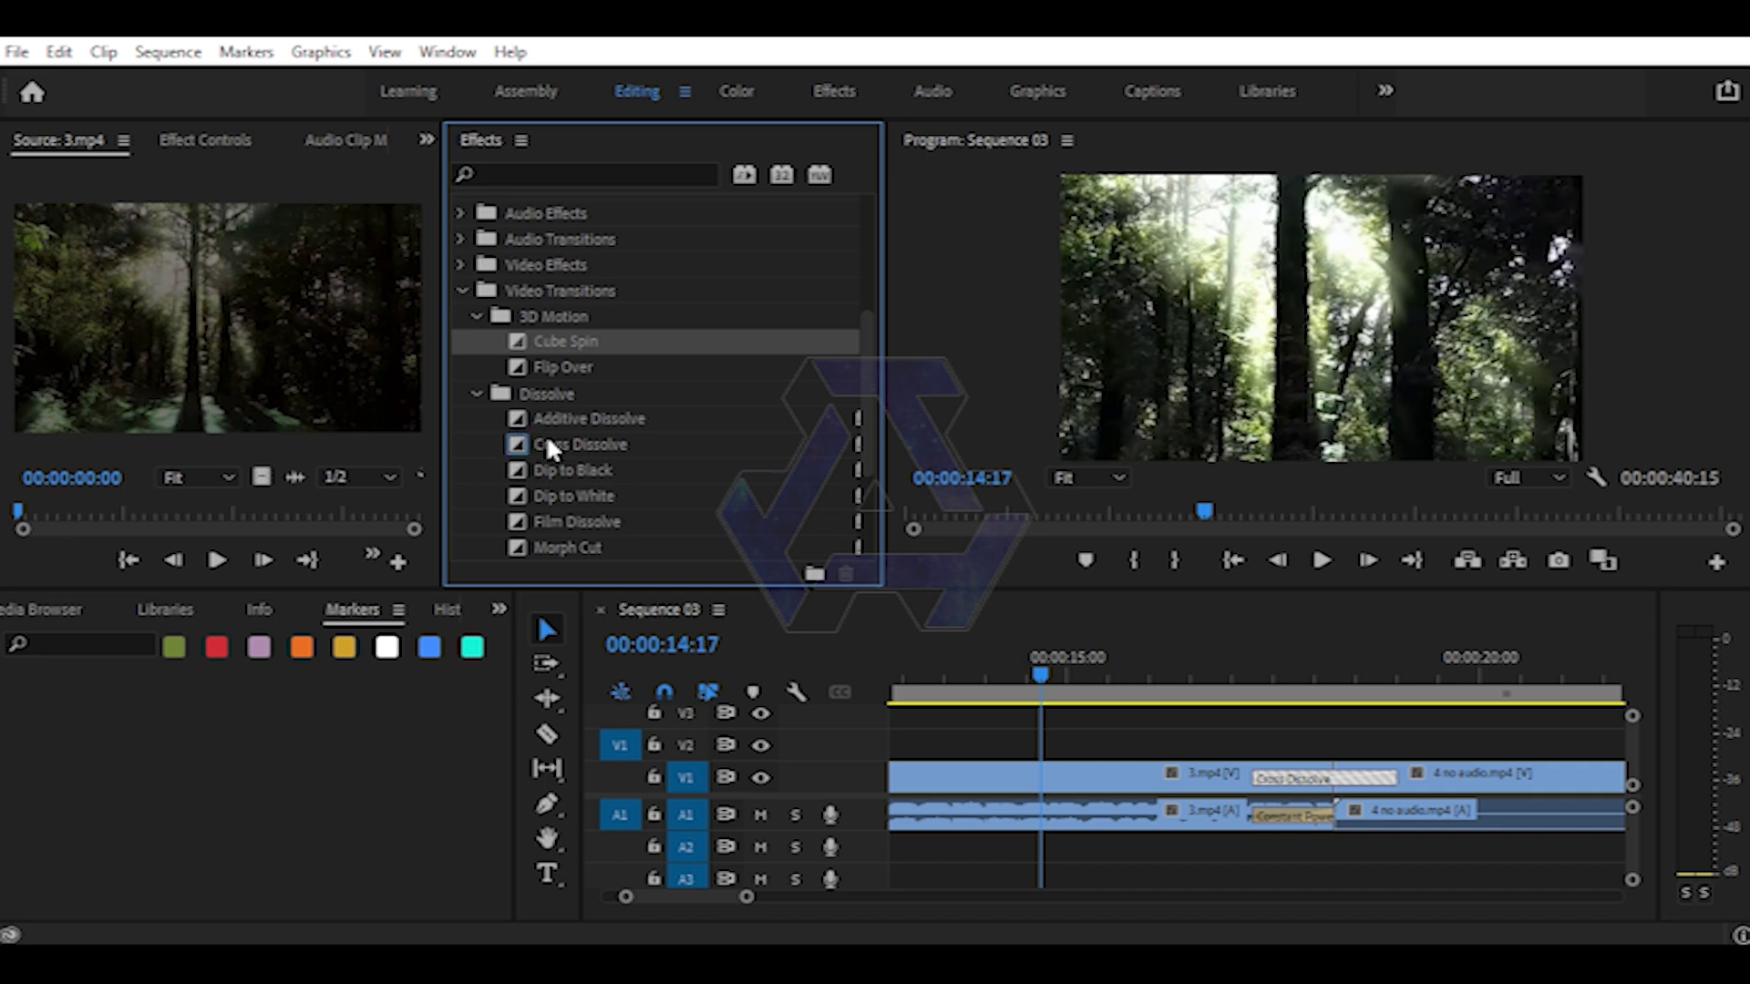
- Set Dip to Black as the default transition
left_click(545, 469)
right_click(545, 470)
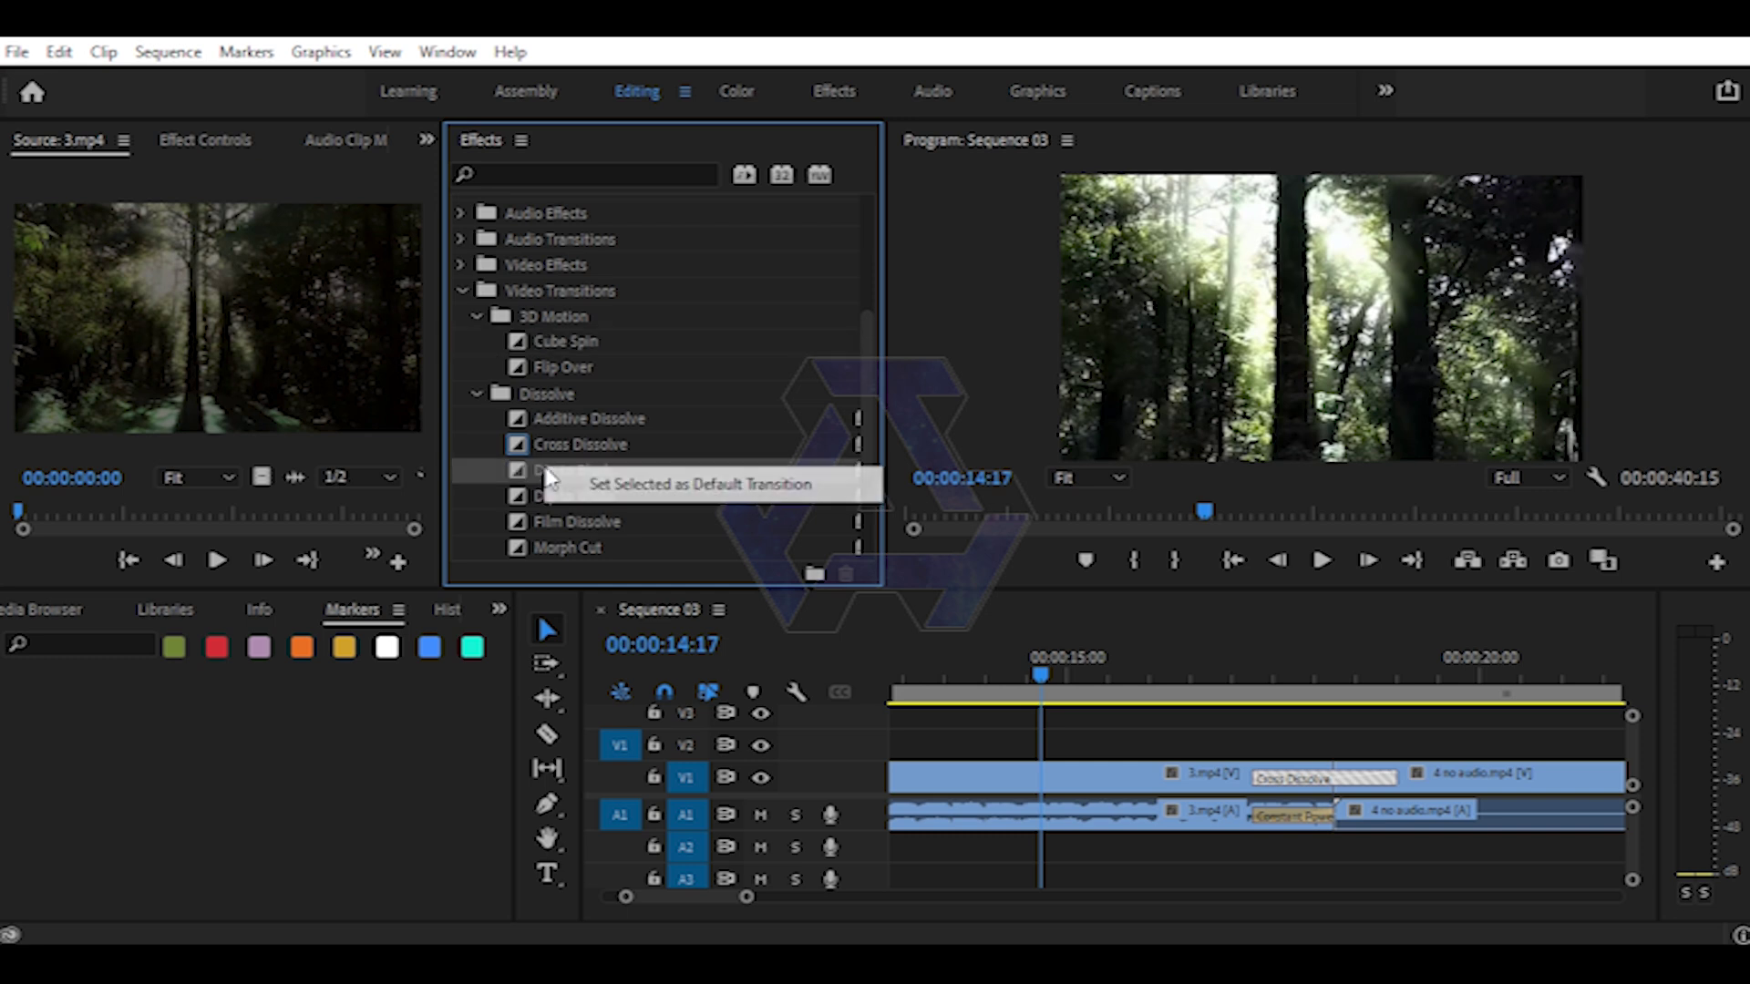
left_click(629, 487)
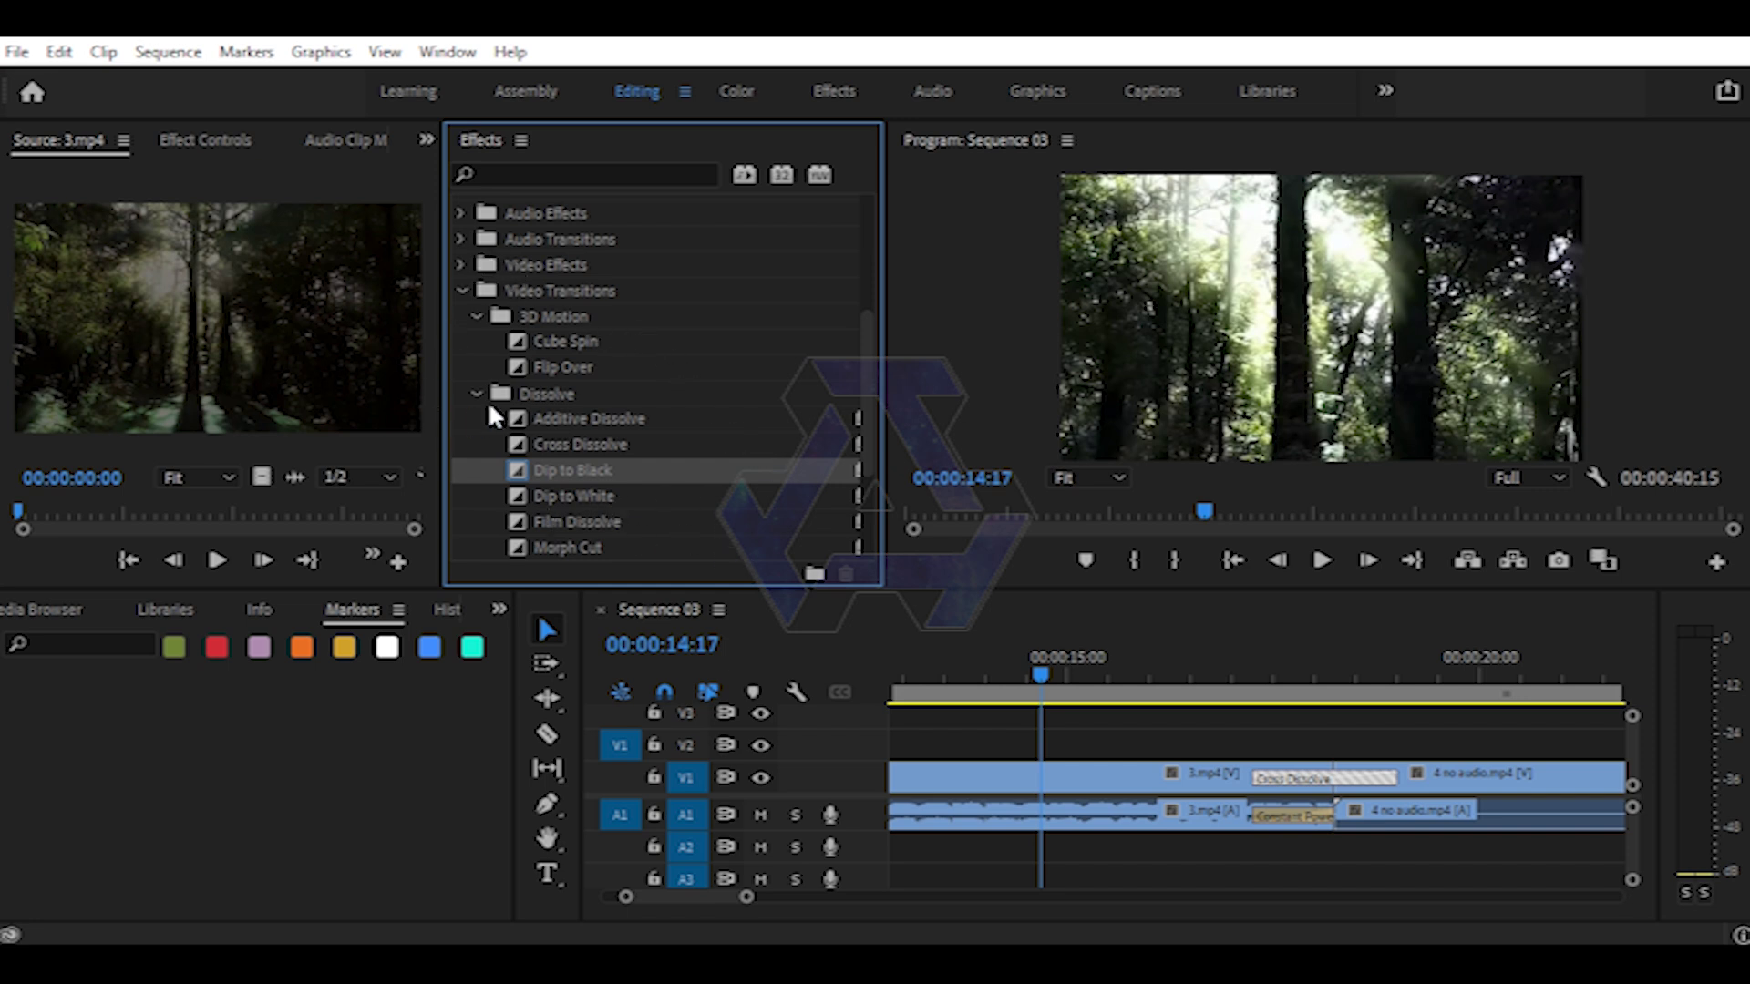
- Drop VR Chroma Leaks from Immersive Video over the existing transition and scrub to preview it
left_click_drag(870, 386, 854, 496)
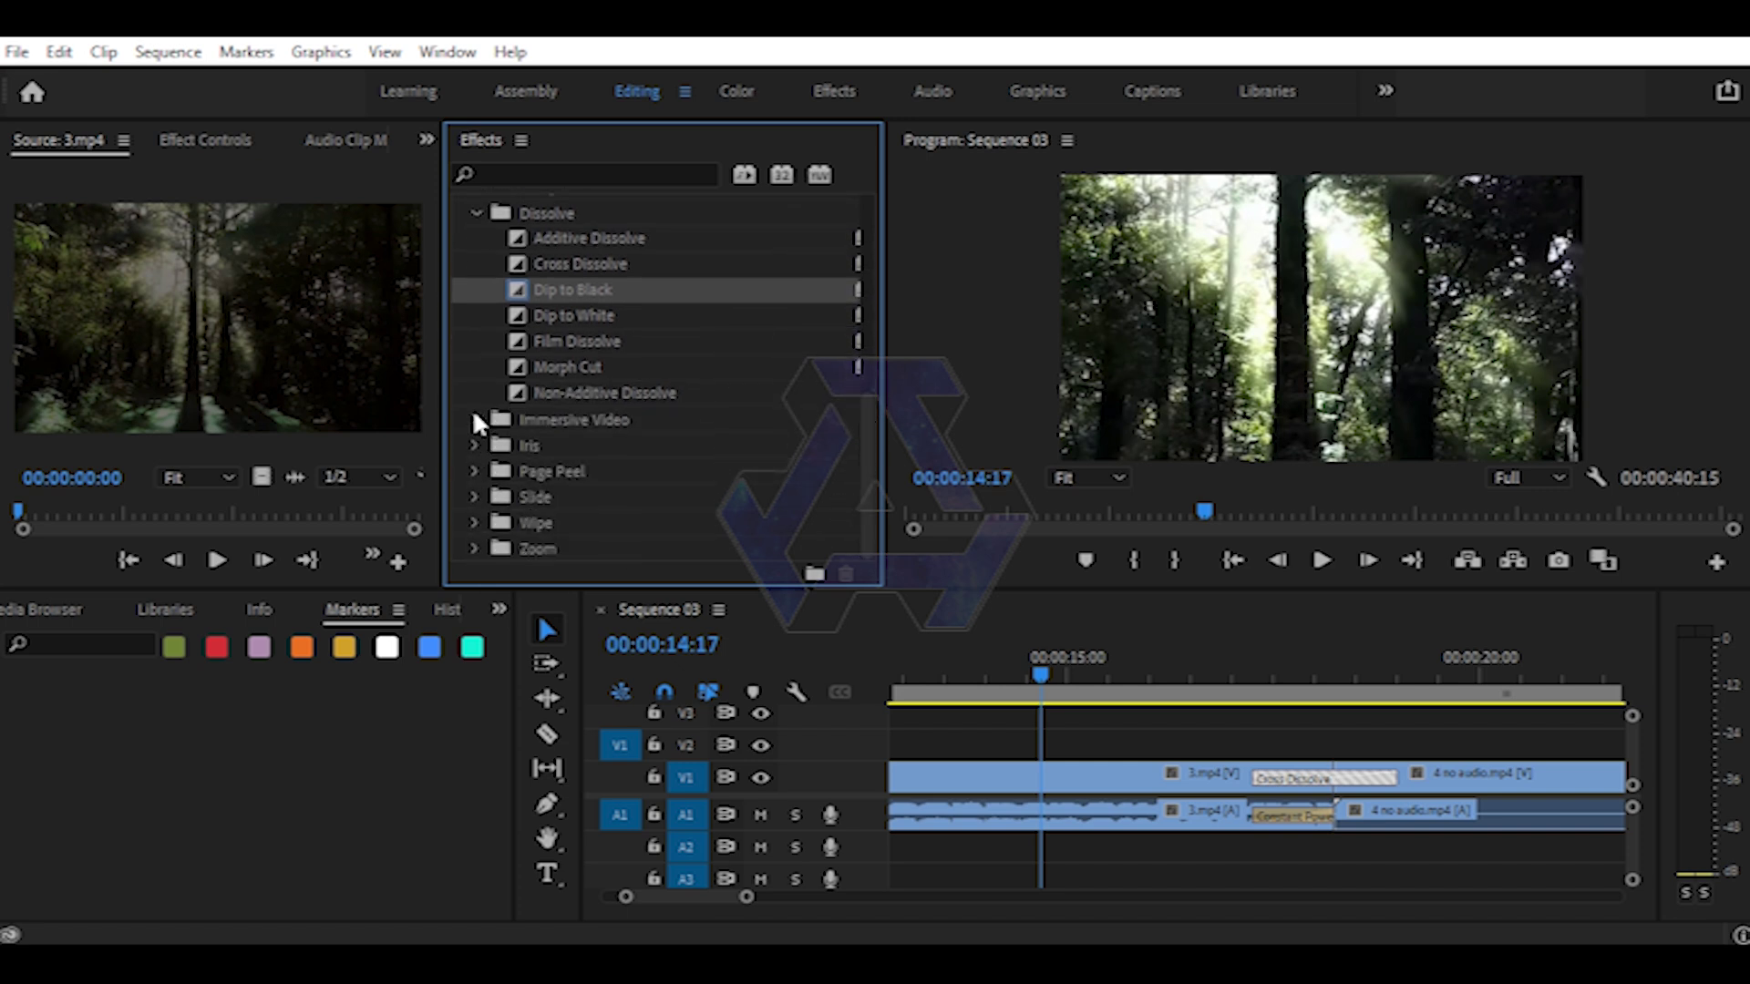
left_click(473, 418)
left_click(548, 443)
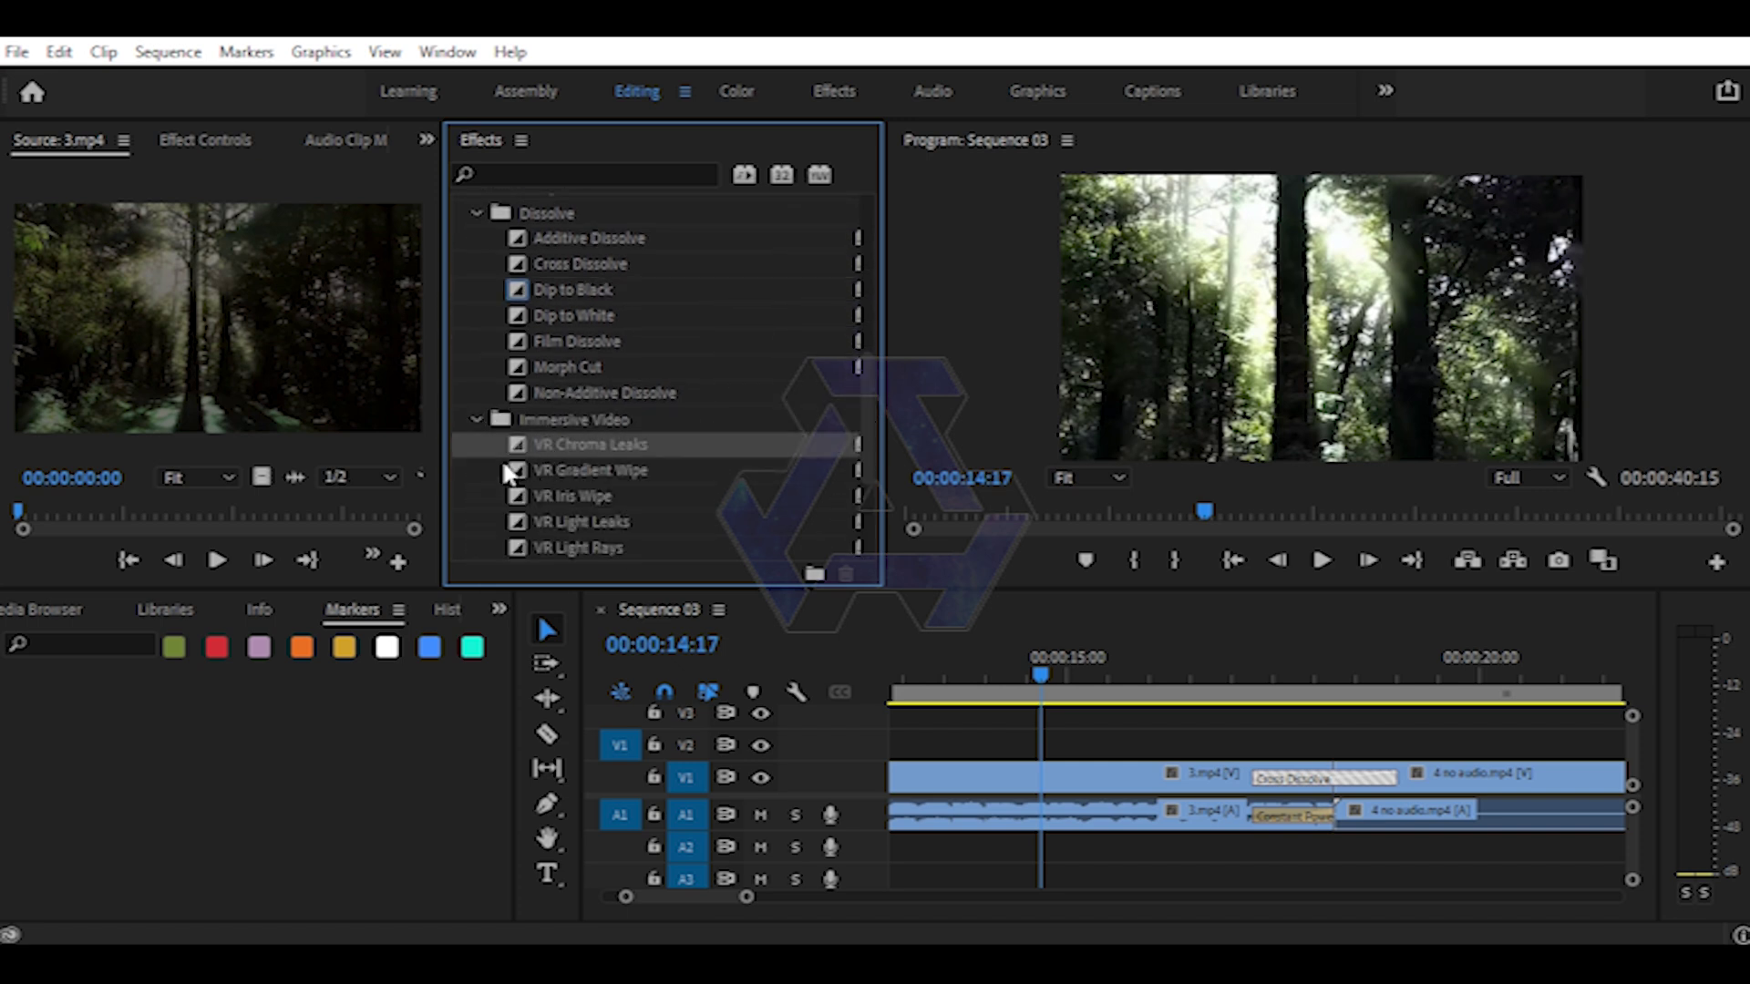
mouse_move(517, 443)
left_mouse_down()
mouse_move(1301, 795)
mouse_move(1283, 796)
left_mouse_up()
left_click_drag(1259, 674, 1346, 718)
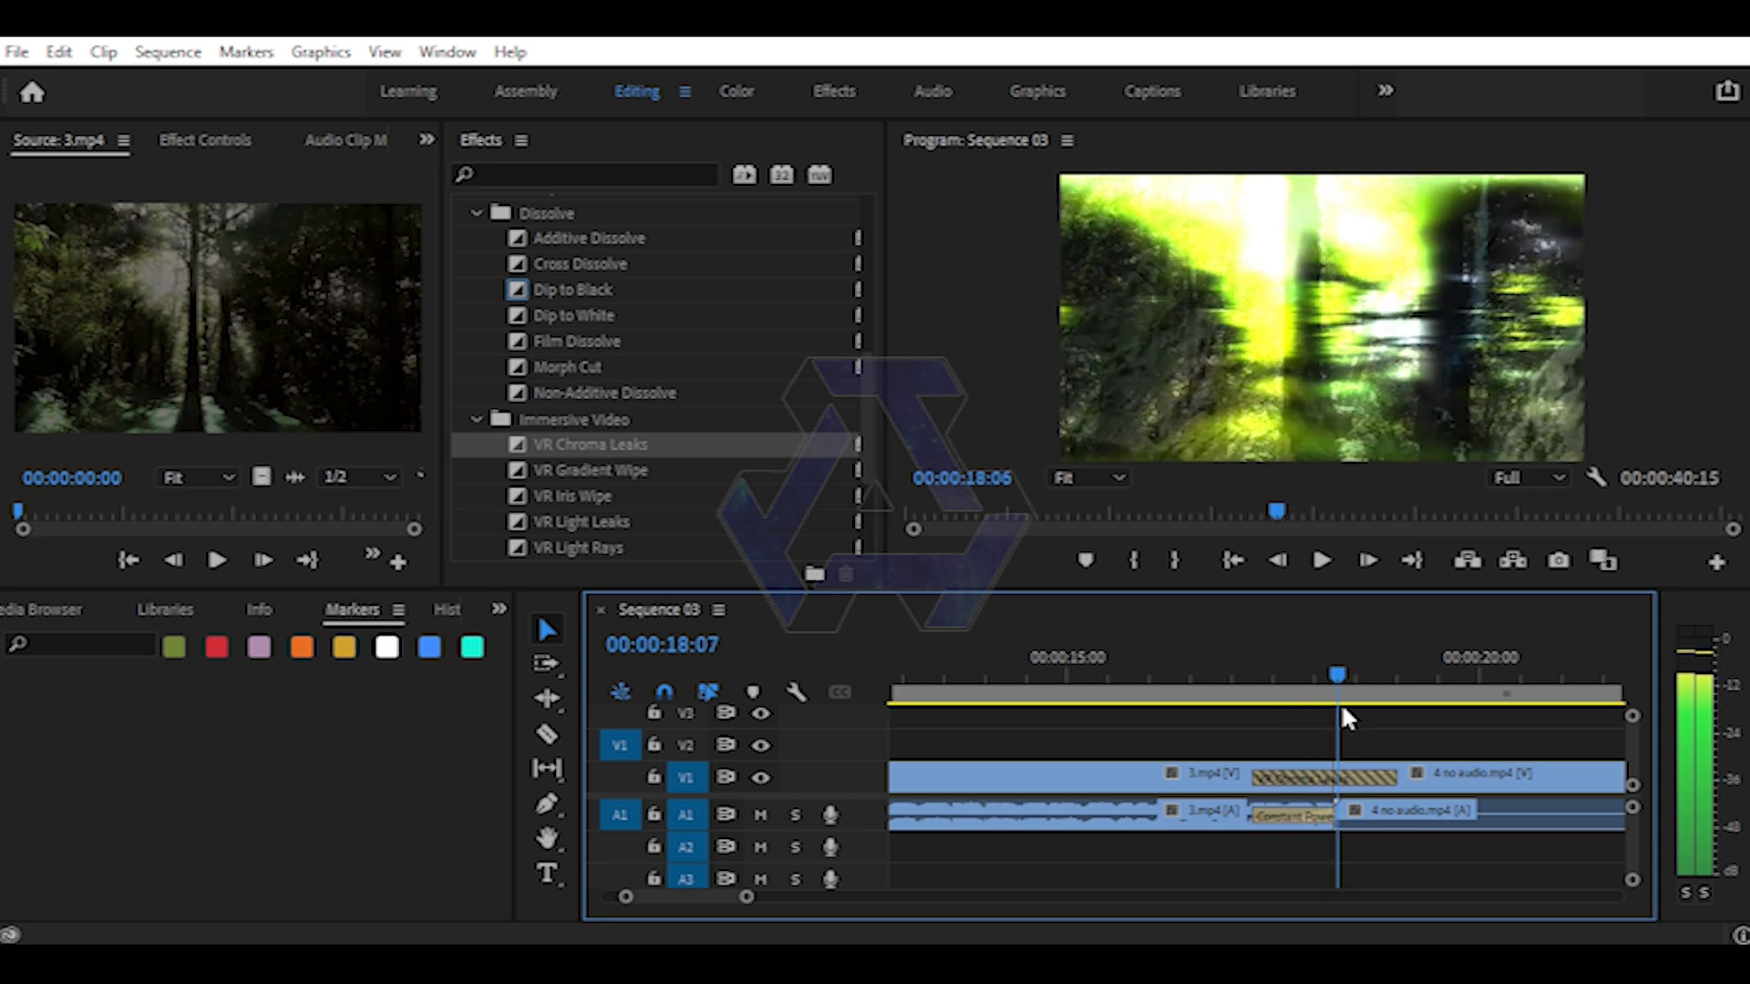
mouse_move(1347, 718)
left_mouse_down()
mouse_move(1274, 749)
mouse_move(1325, 784)
mouse_move(1393, 789)
left_mouse_up()
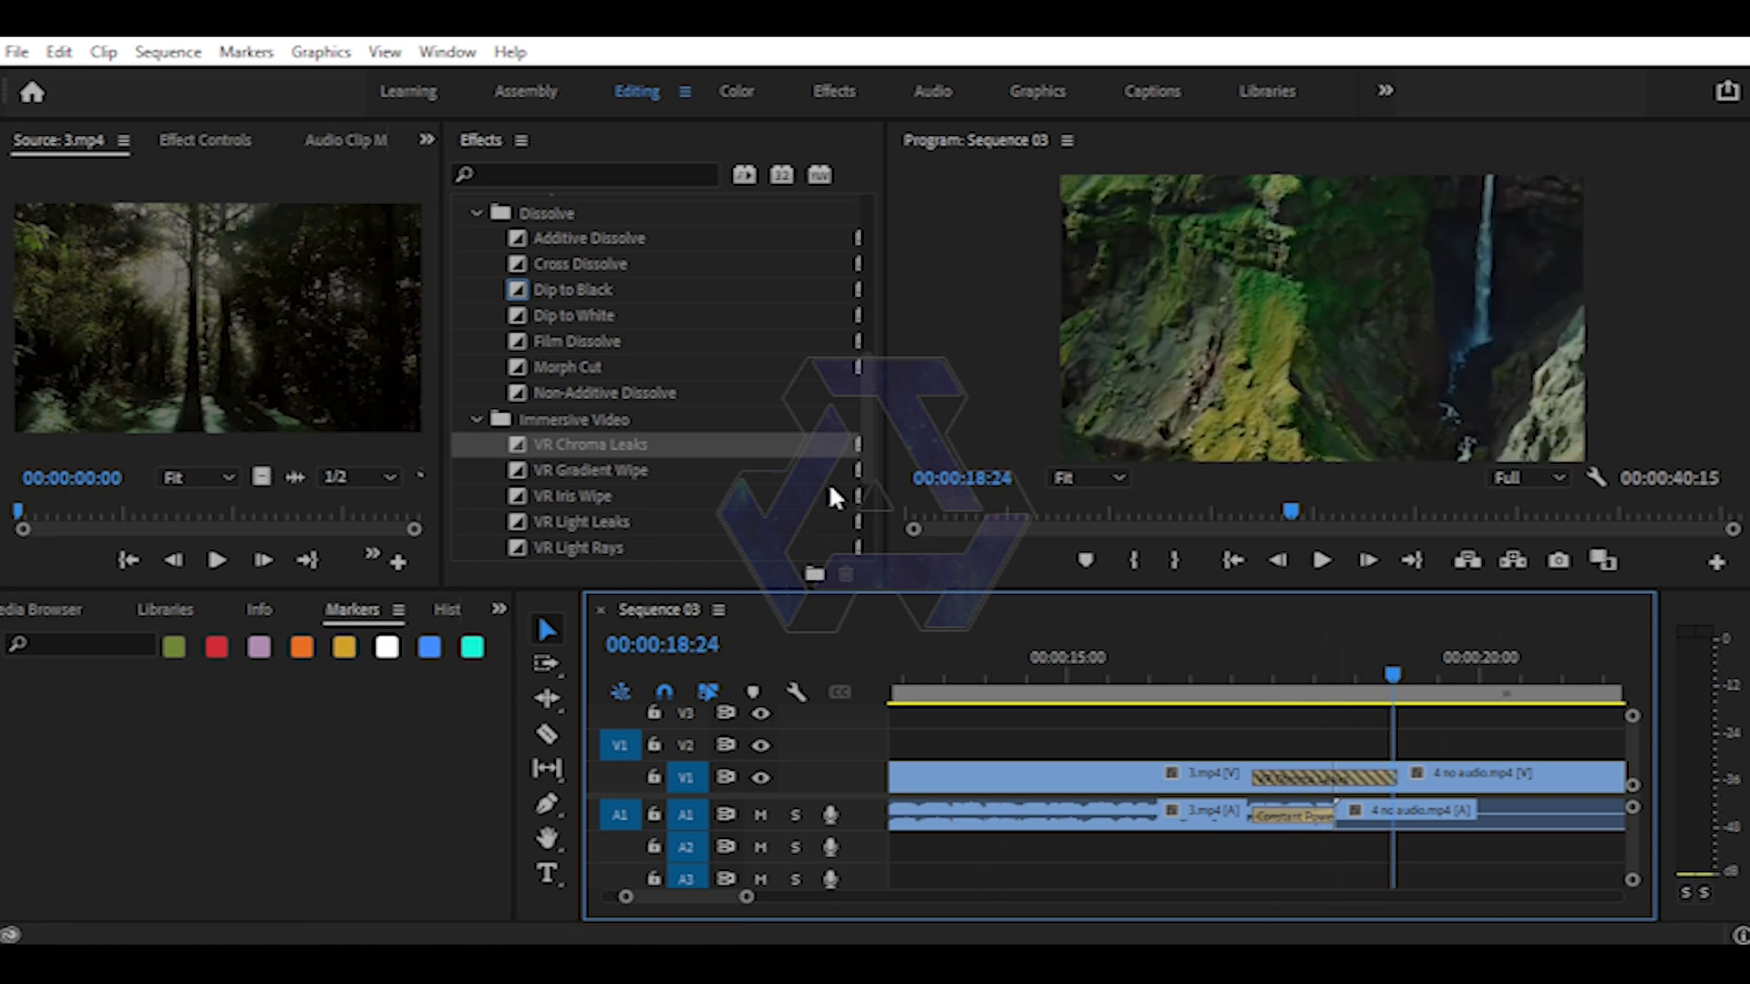
- Expand the Iris transitions in the Effects panel and scroll the list
left_click_drag(869, 425, 862, 526)
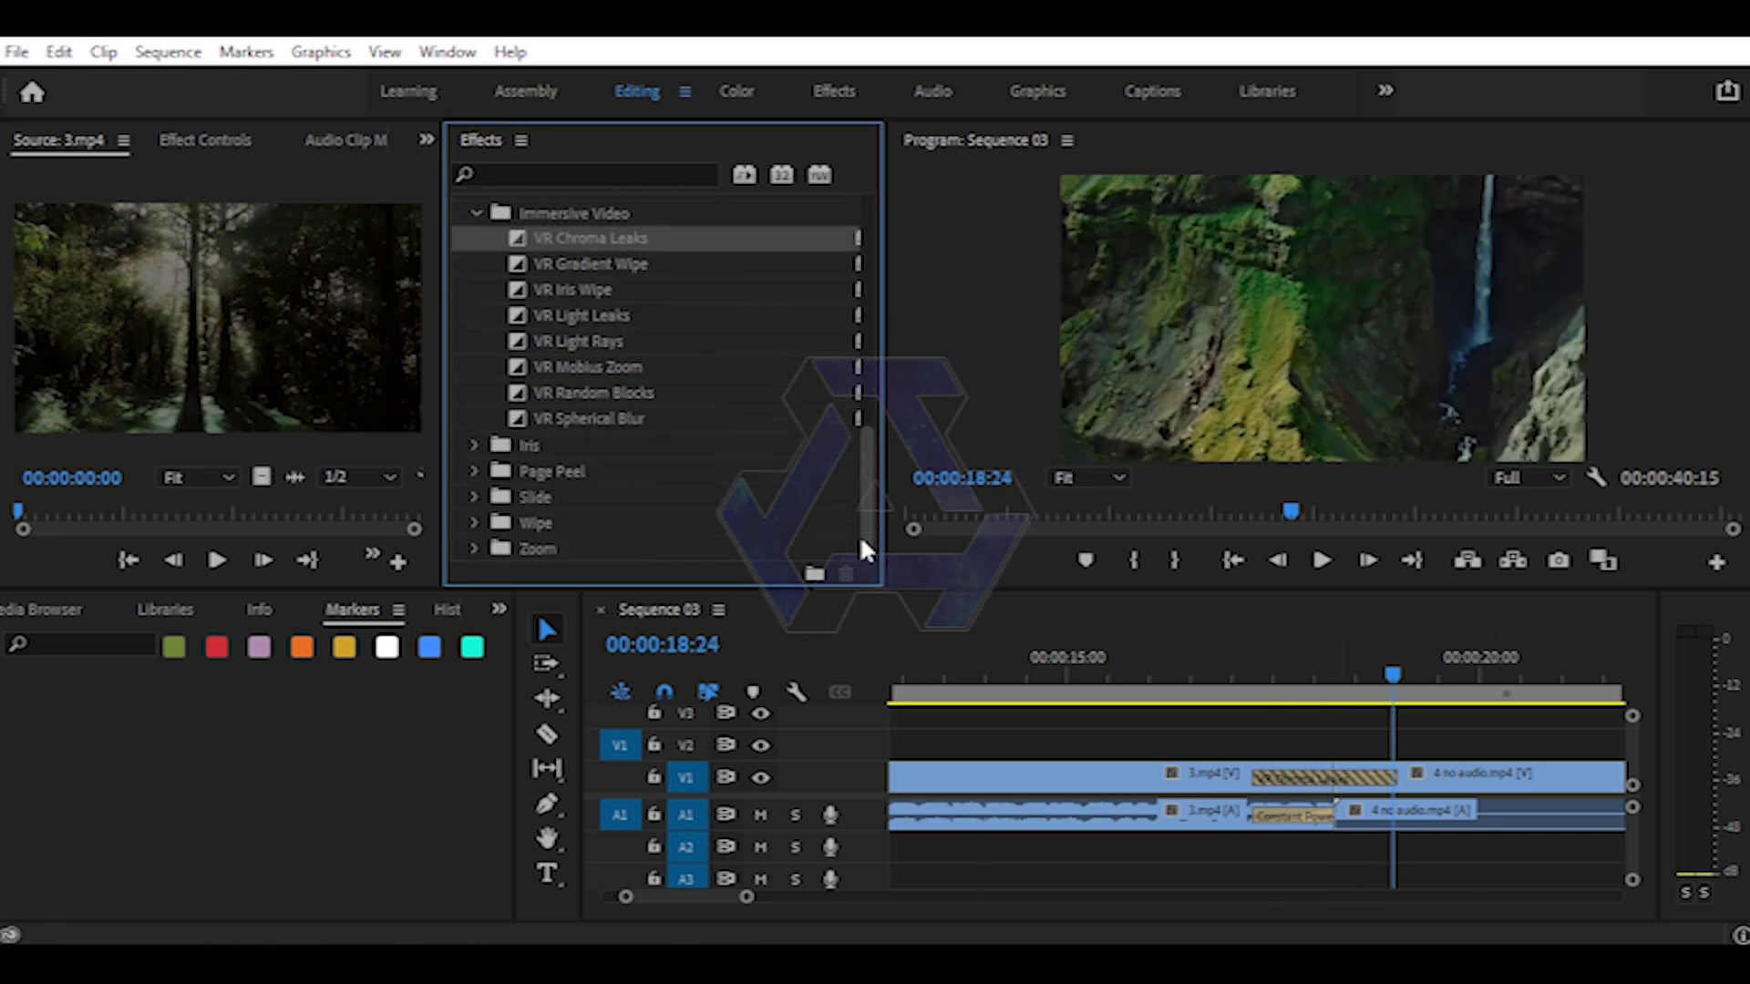
left_click(474, 446)
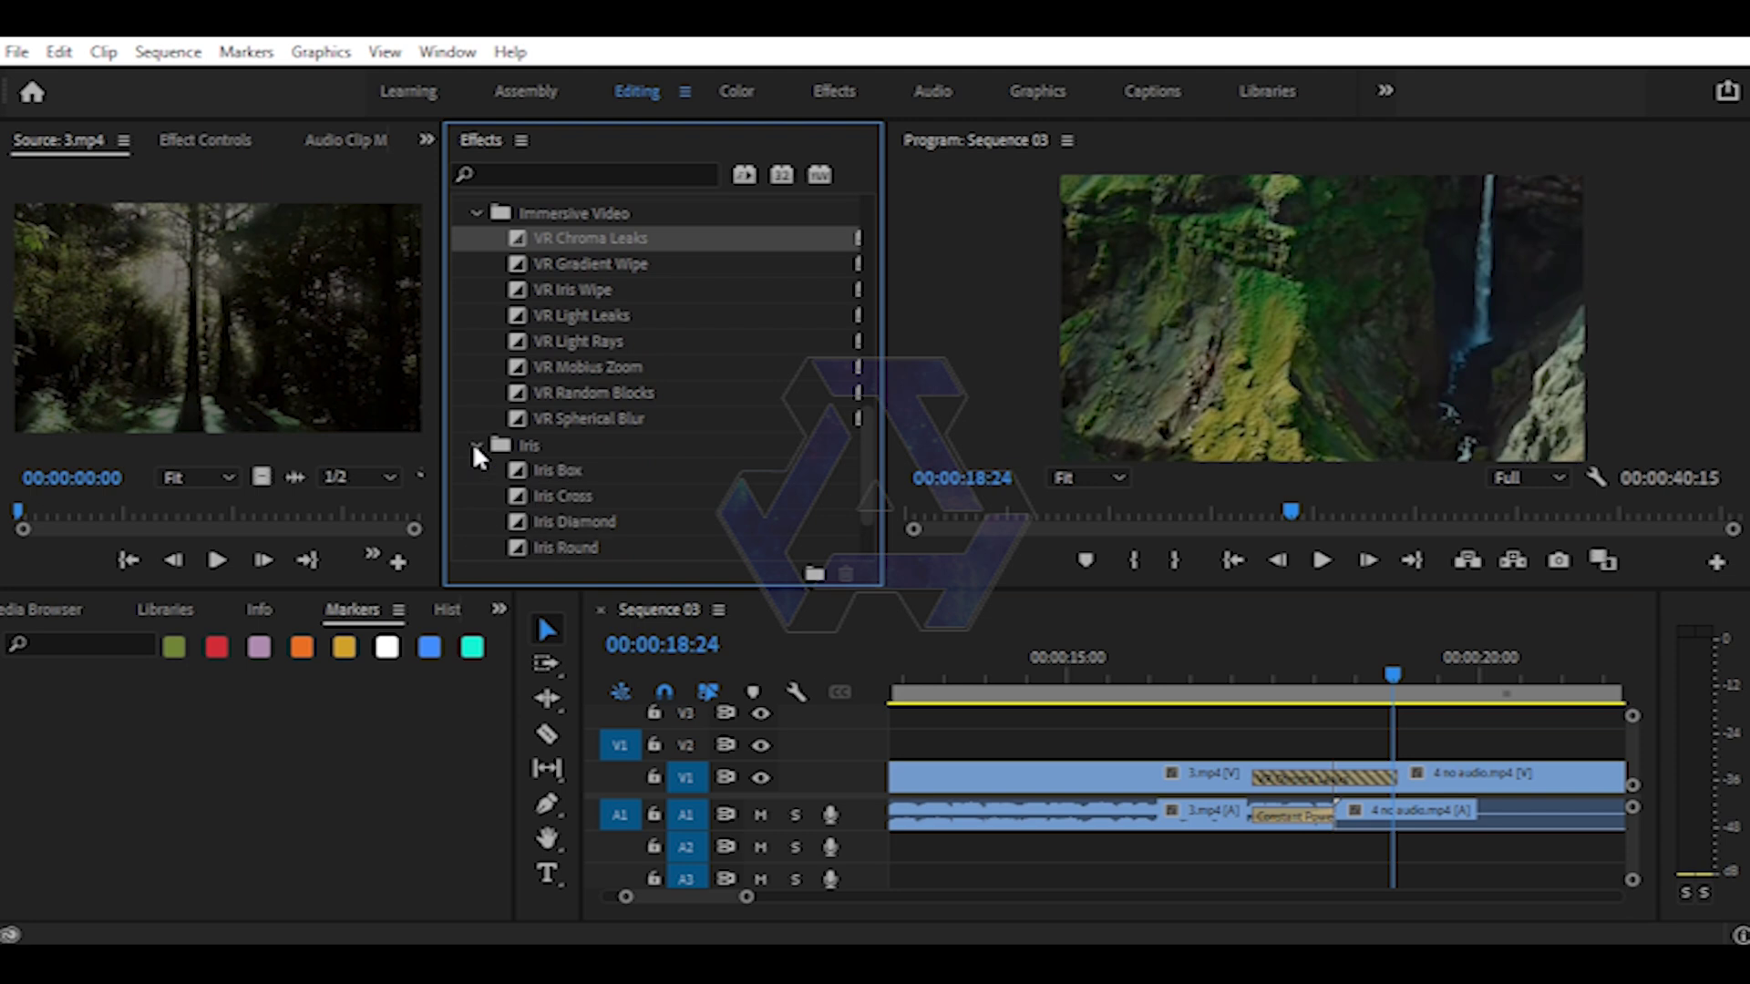
scroll(725, 445, "down", 2)
- Clear the 5-second Cross Dissolve on V1 and the Constant Power transition on the audio track
scroll(725, 446, "down", 2)
left_click_drag(725, 446, 1367, 825)
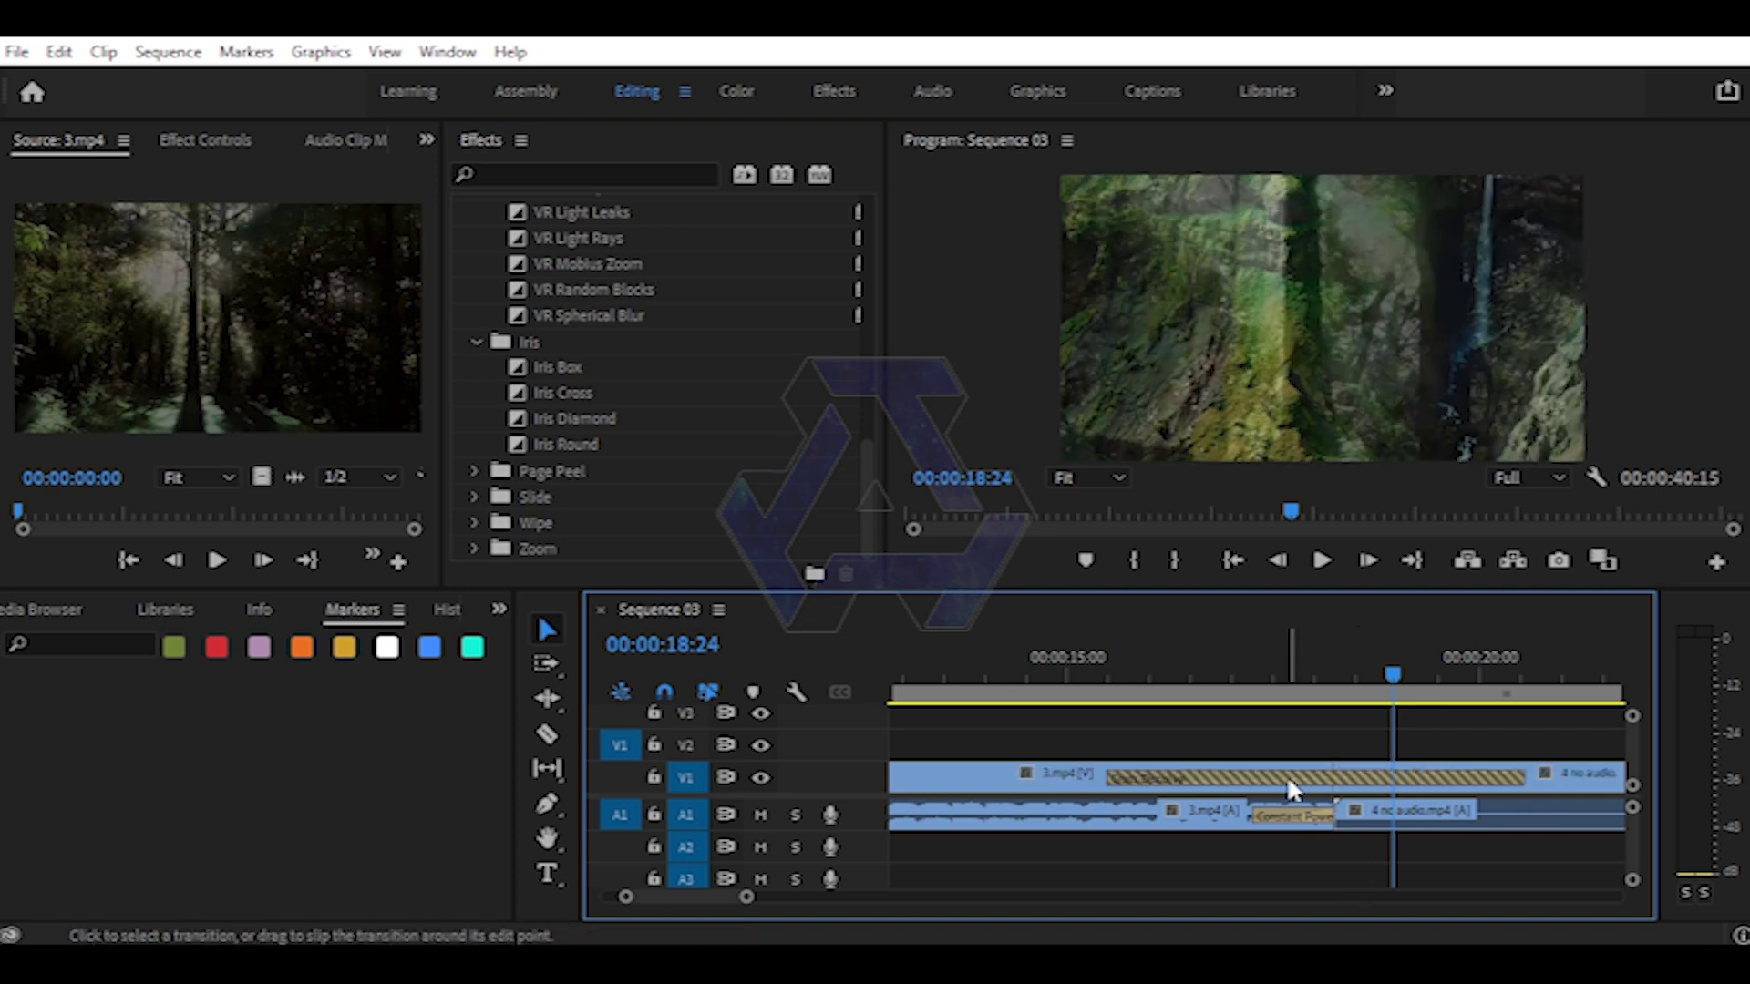
mouse_move(1287, 775)
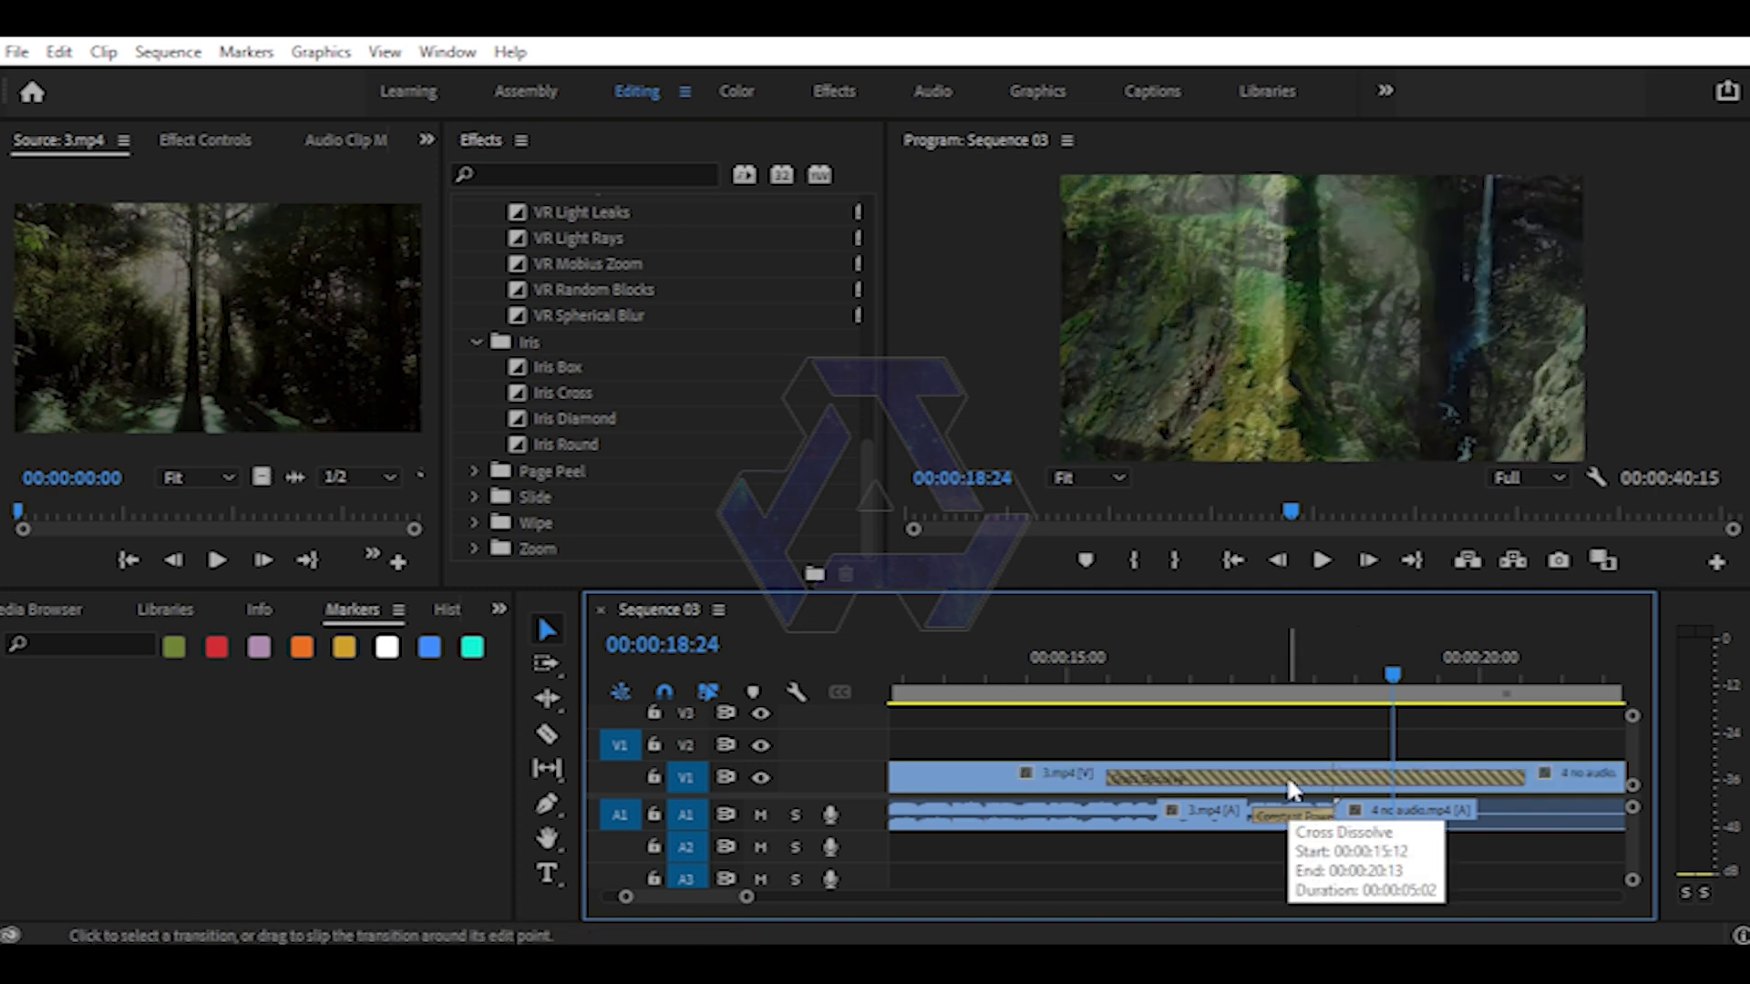
right_click(1286, 775)
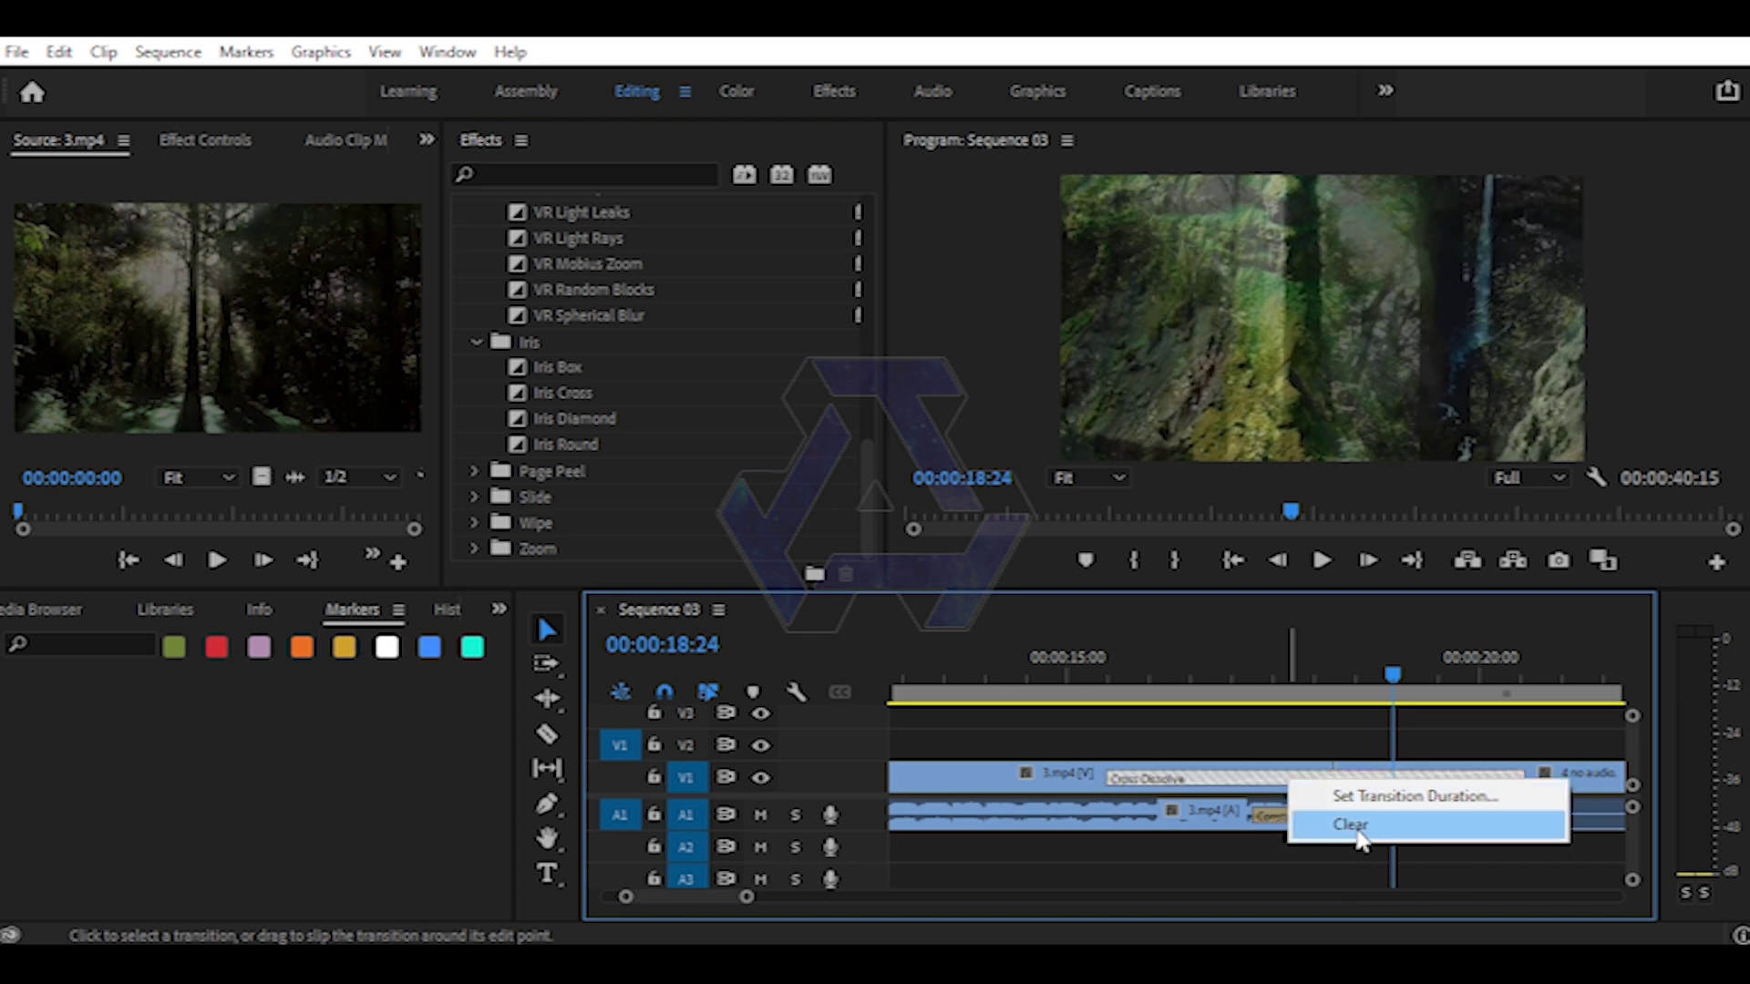
left_click(1358, 824)
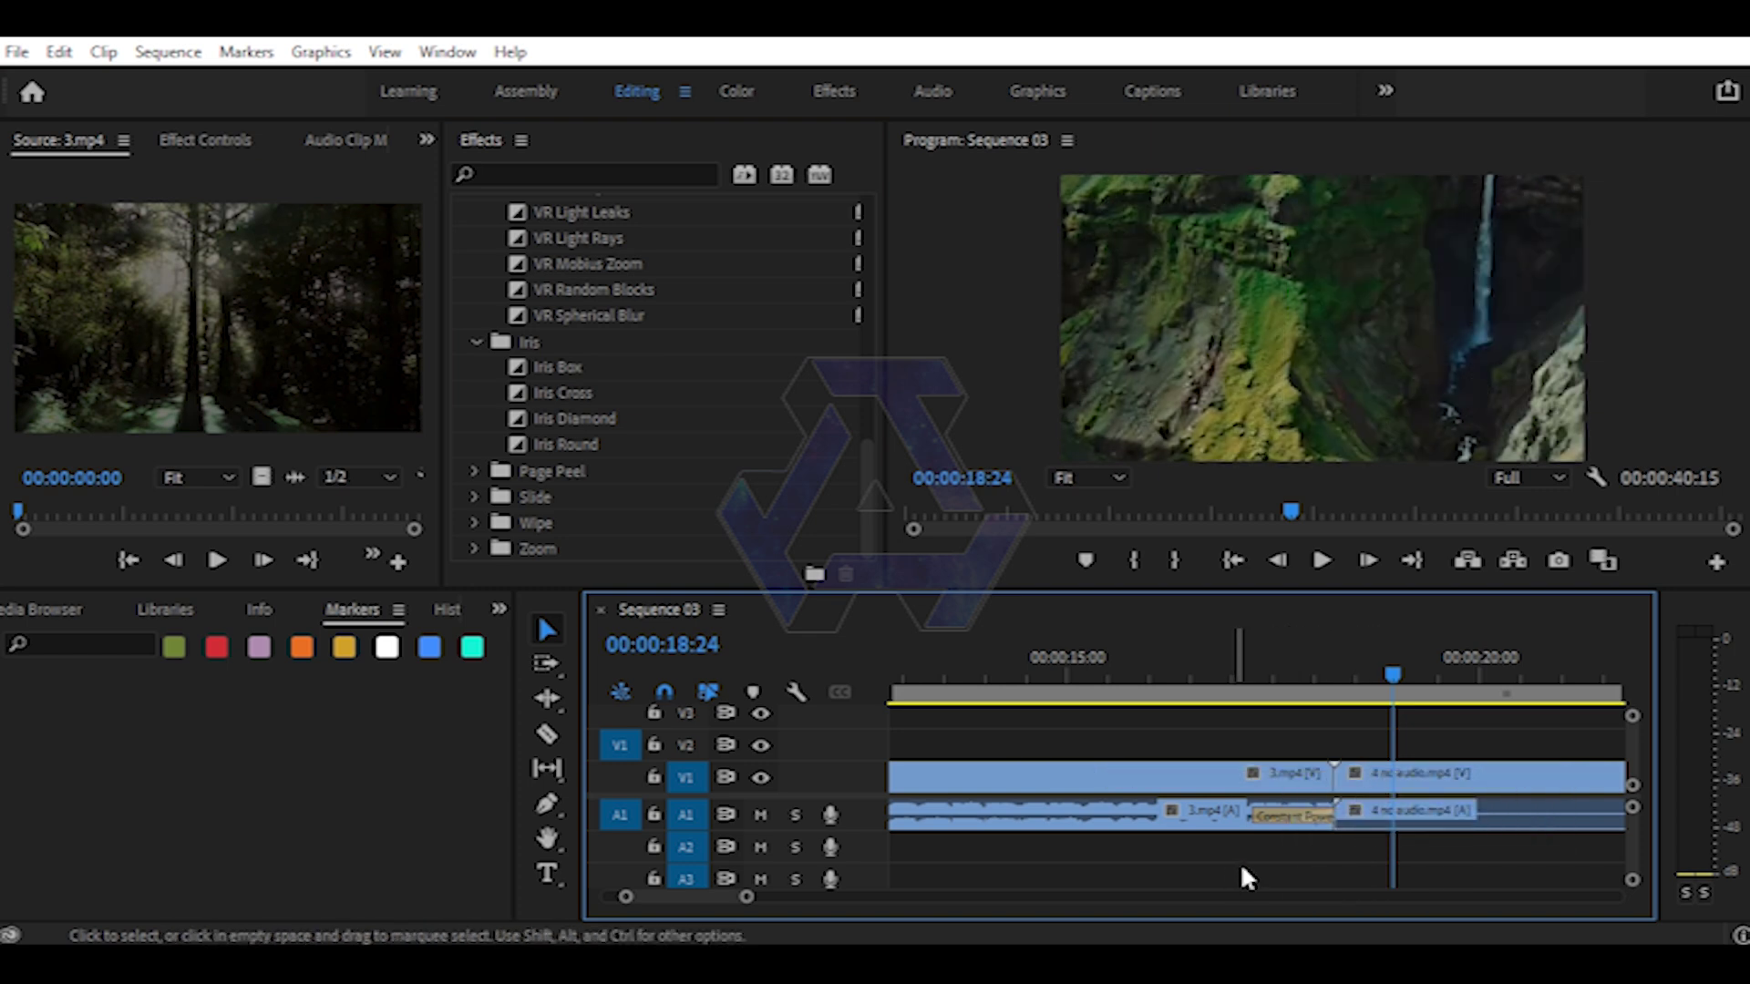
right_click(1279, 816)
left_click(1312, 862)
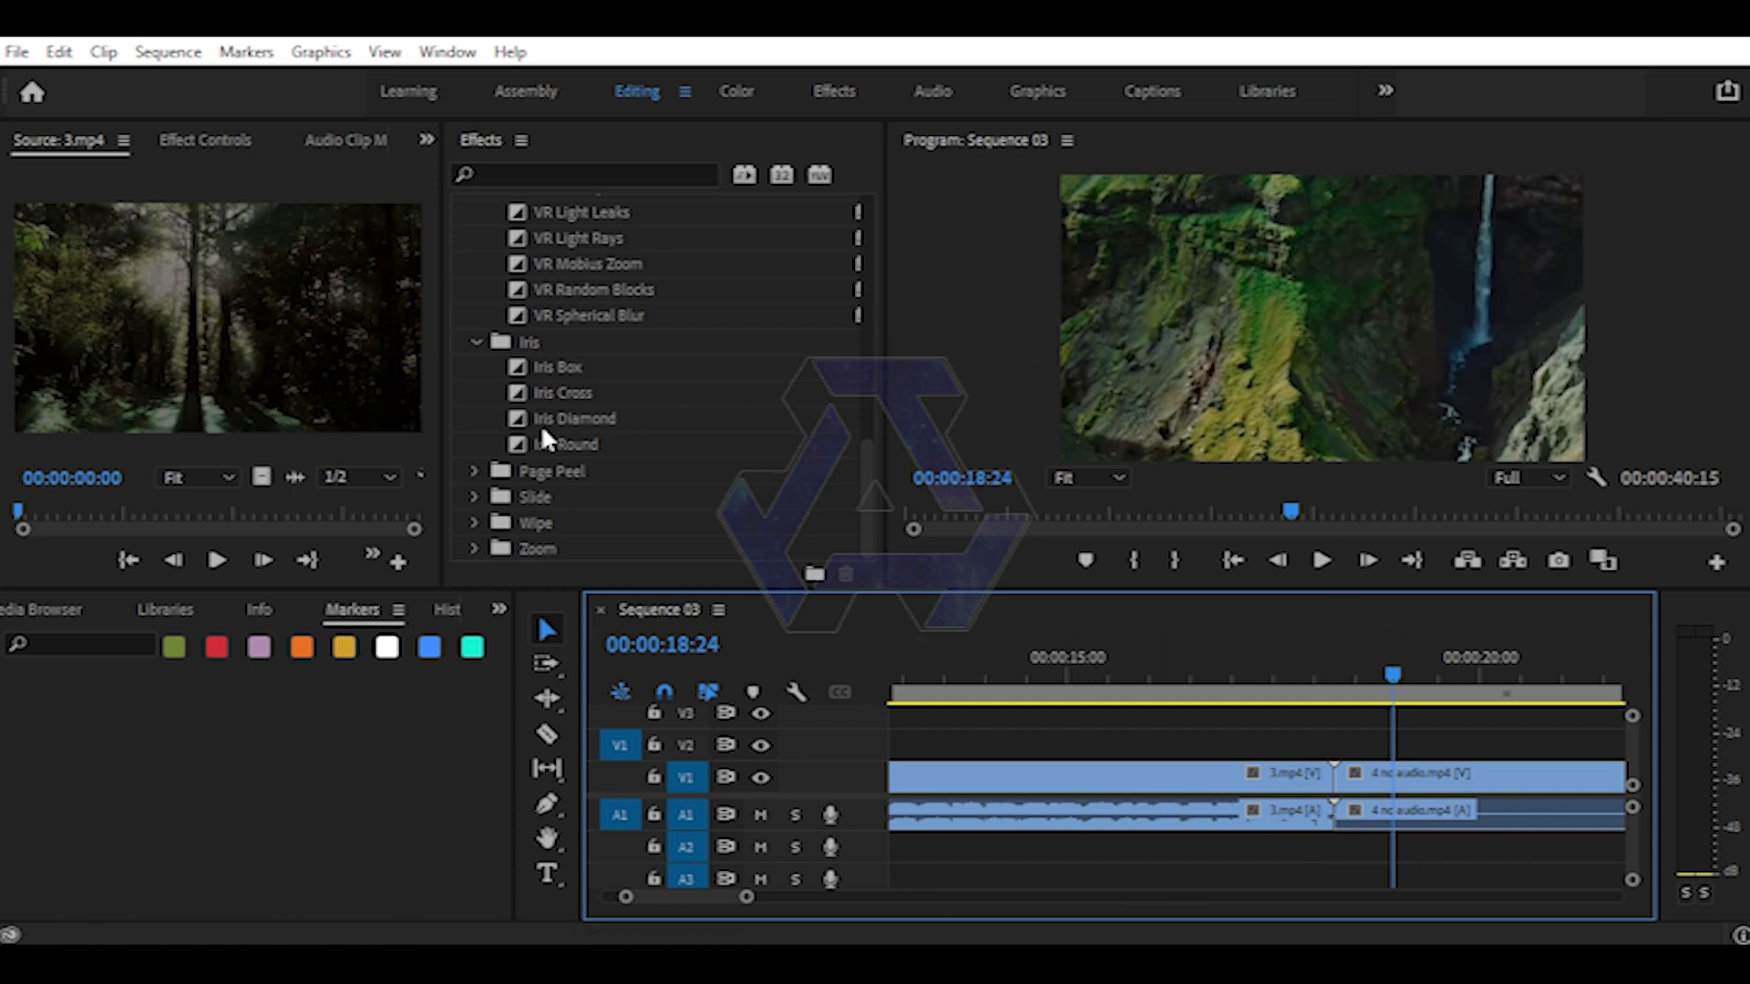
- Drag Page Peel onto the V1 edit point and accept the insufficient-media warning
left_click(474, 472)
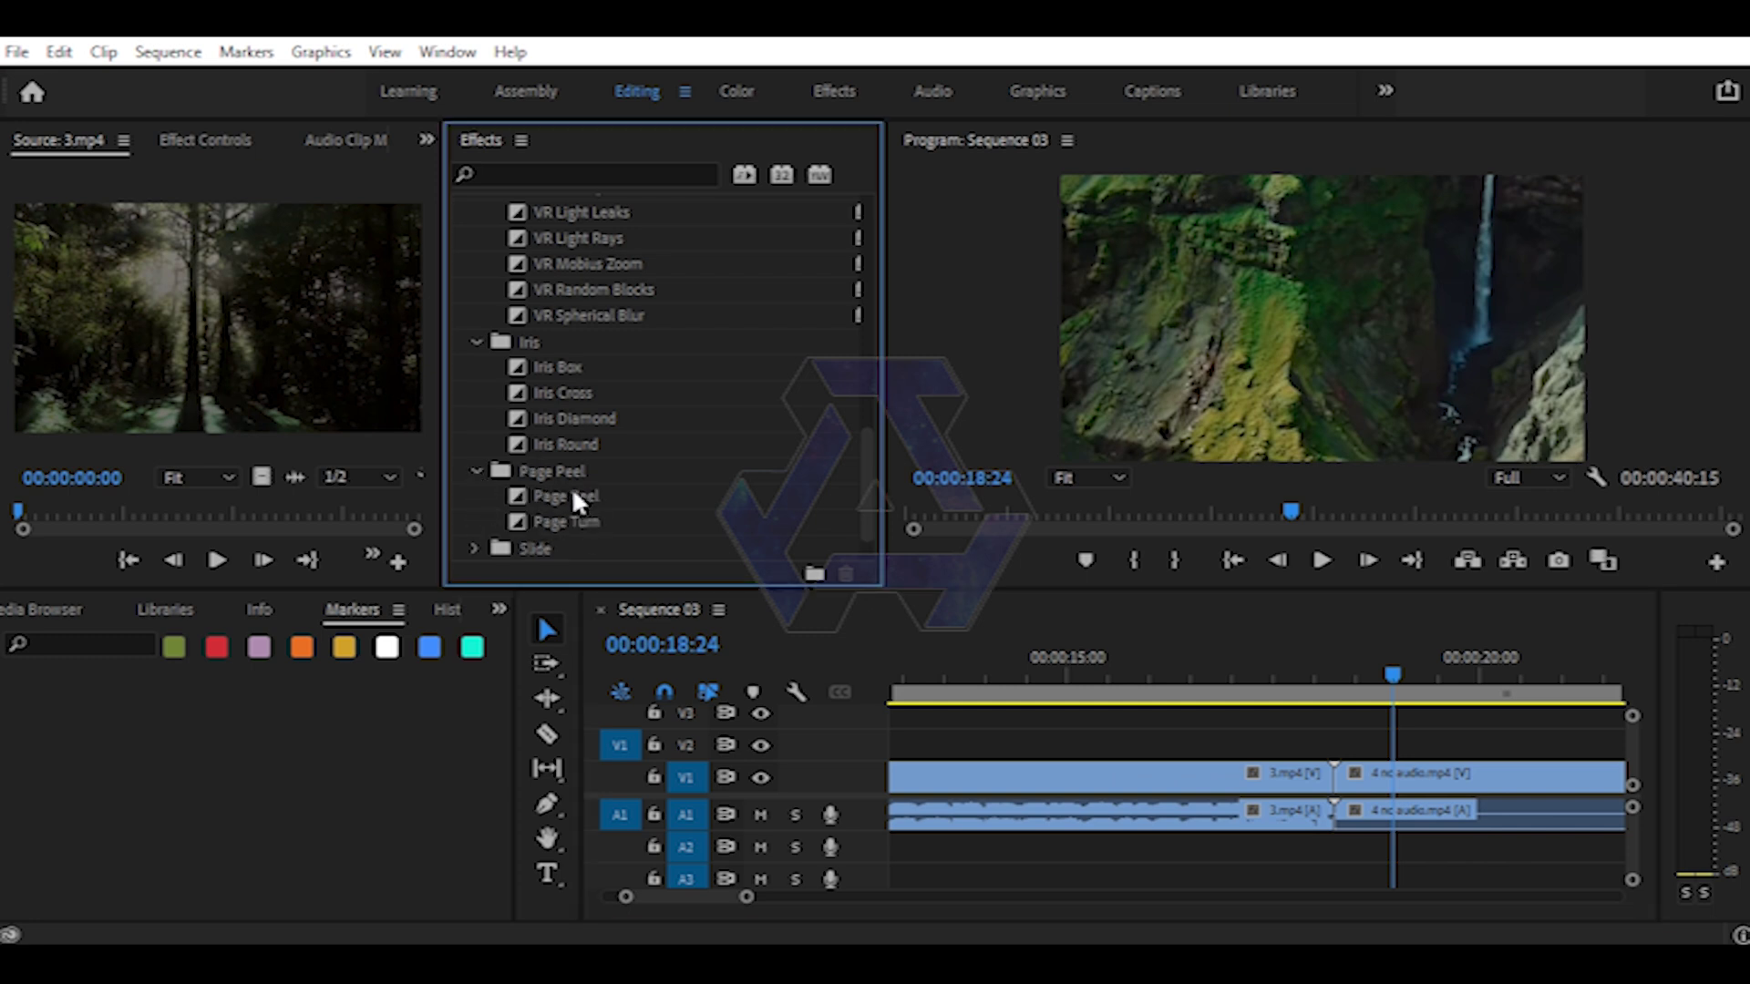
left_click_drag(528, 496, 823, 574)
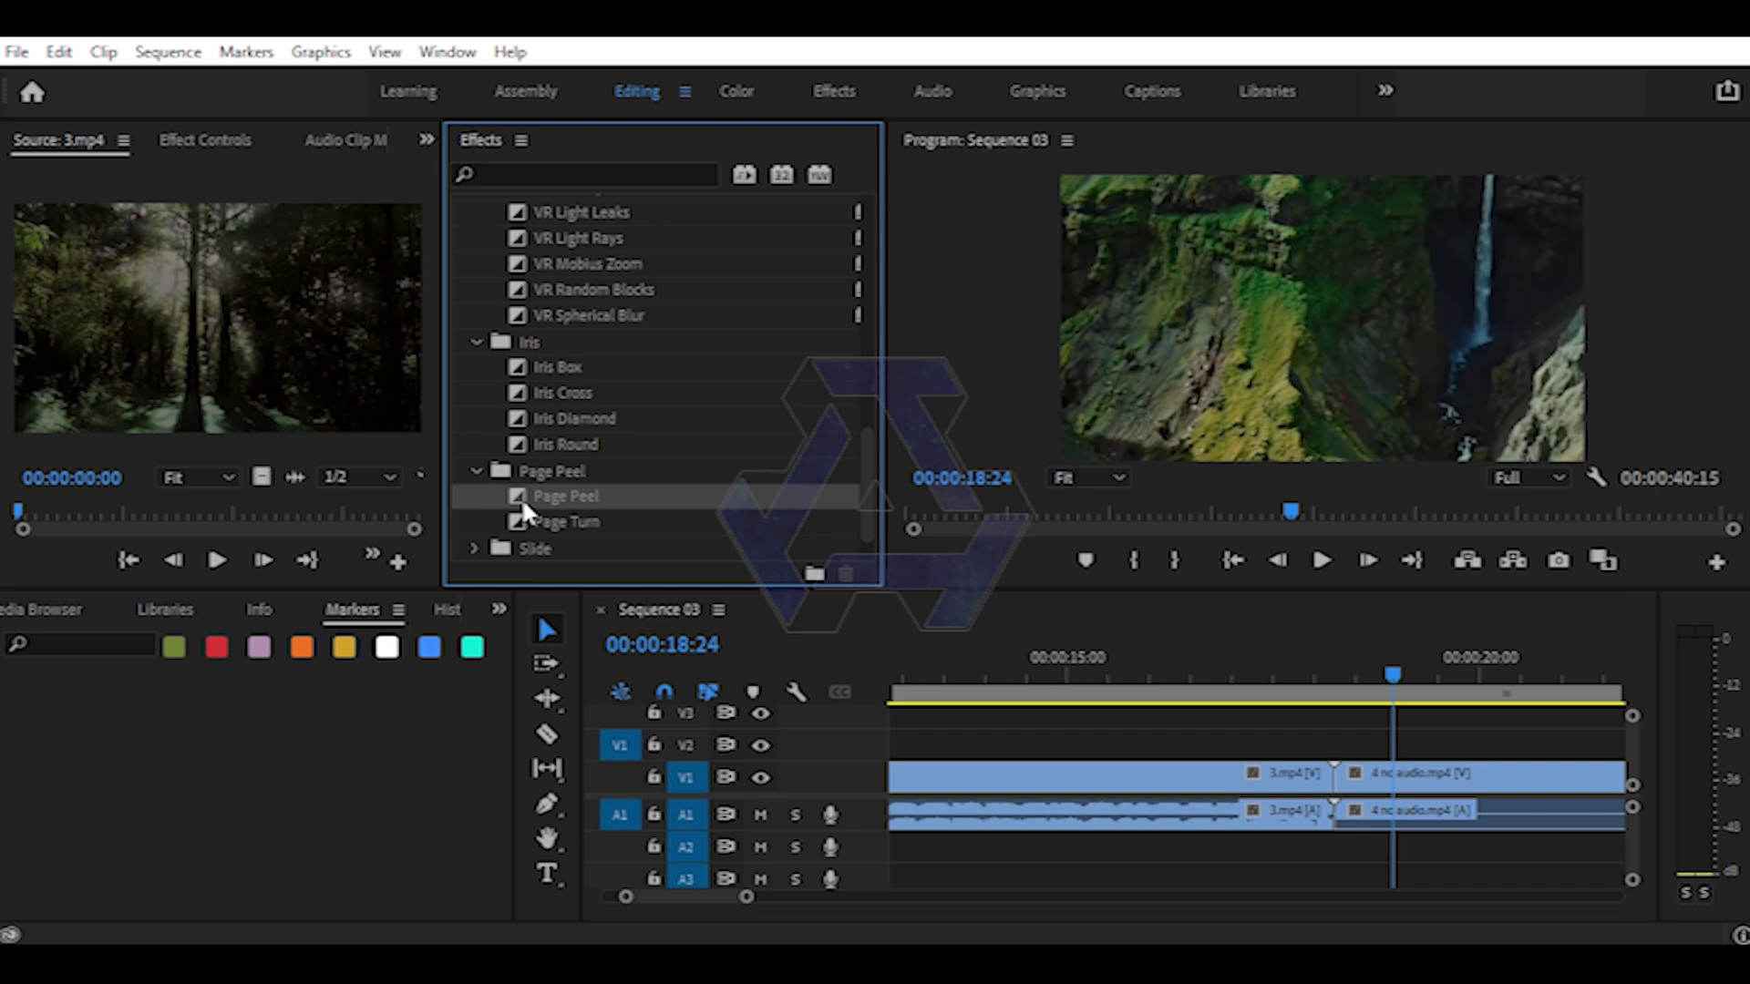
left_click_drag(1289, 768, 1333, 773)
left_click(1041, 527)
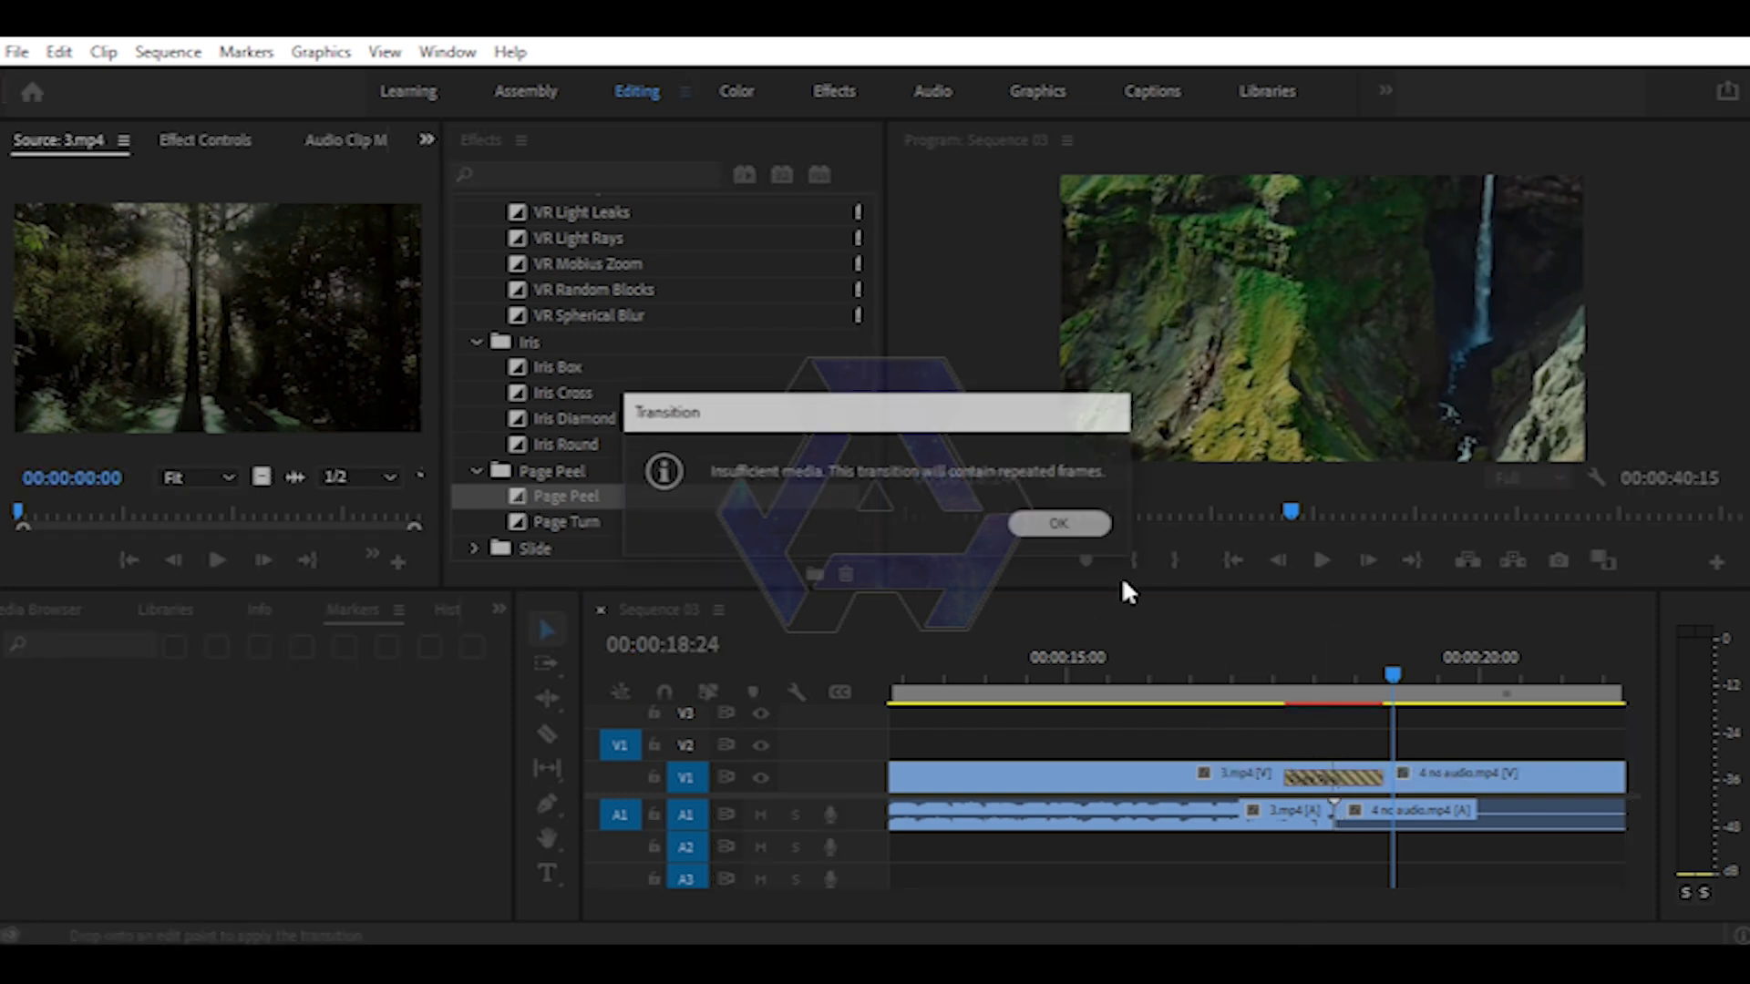
- Scrub through Page Peel to frame 17:19 and select it to show its settings
left_click(1280, 674)
left_click_drag(1279, 680, 1376, 716)
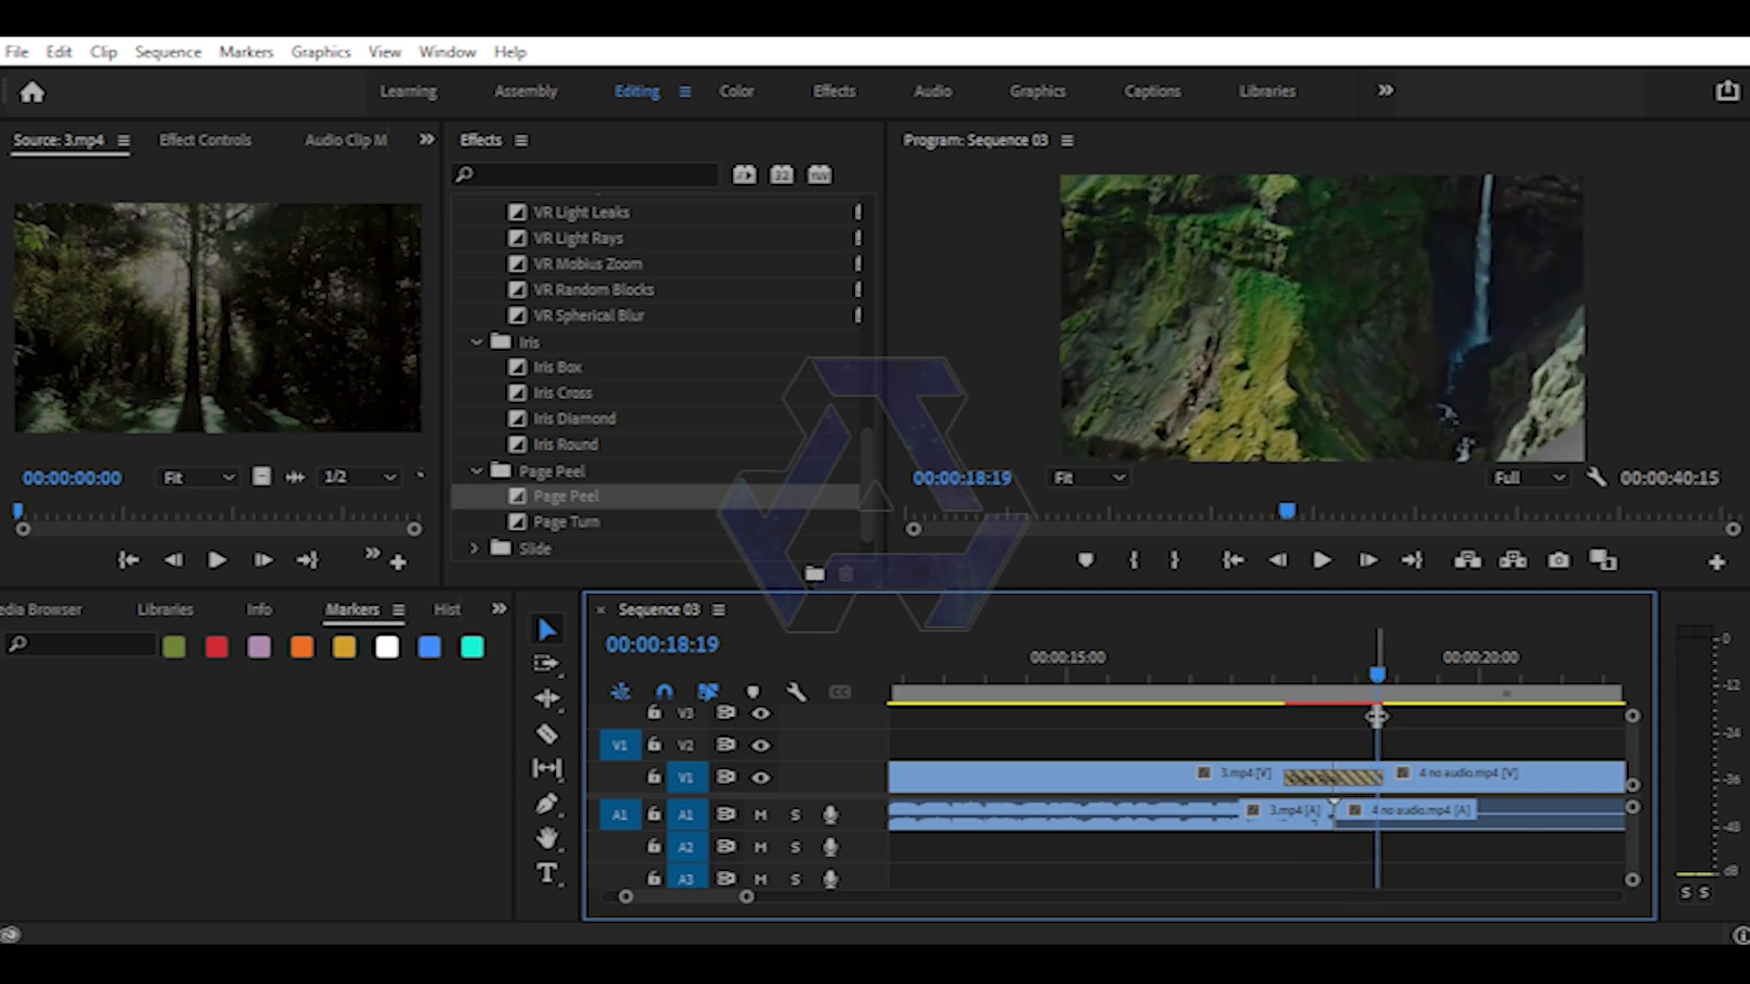
left_click_drag(1367, 702, 1314, 670)
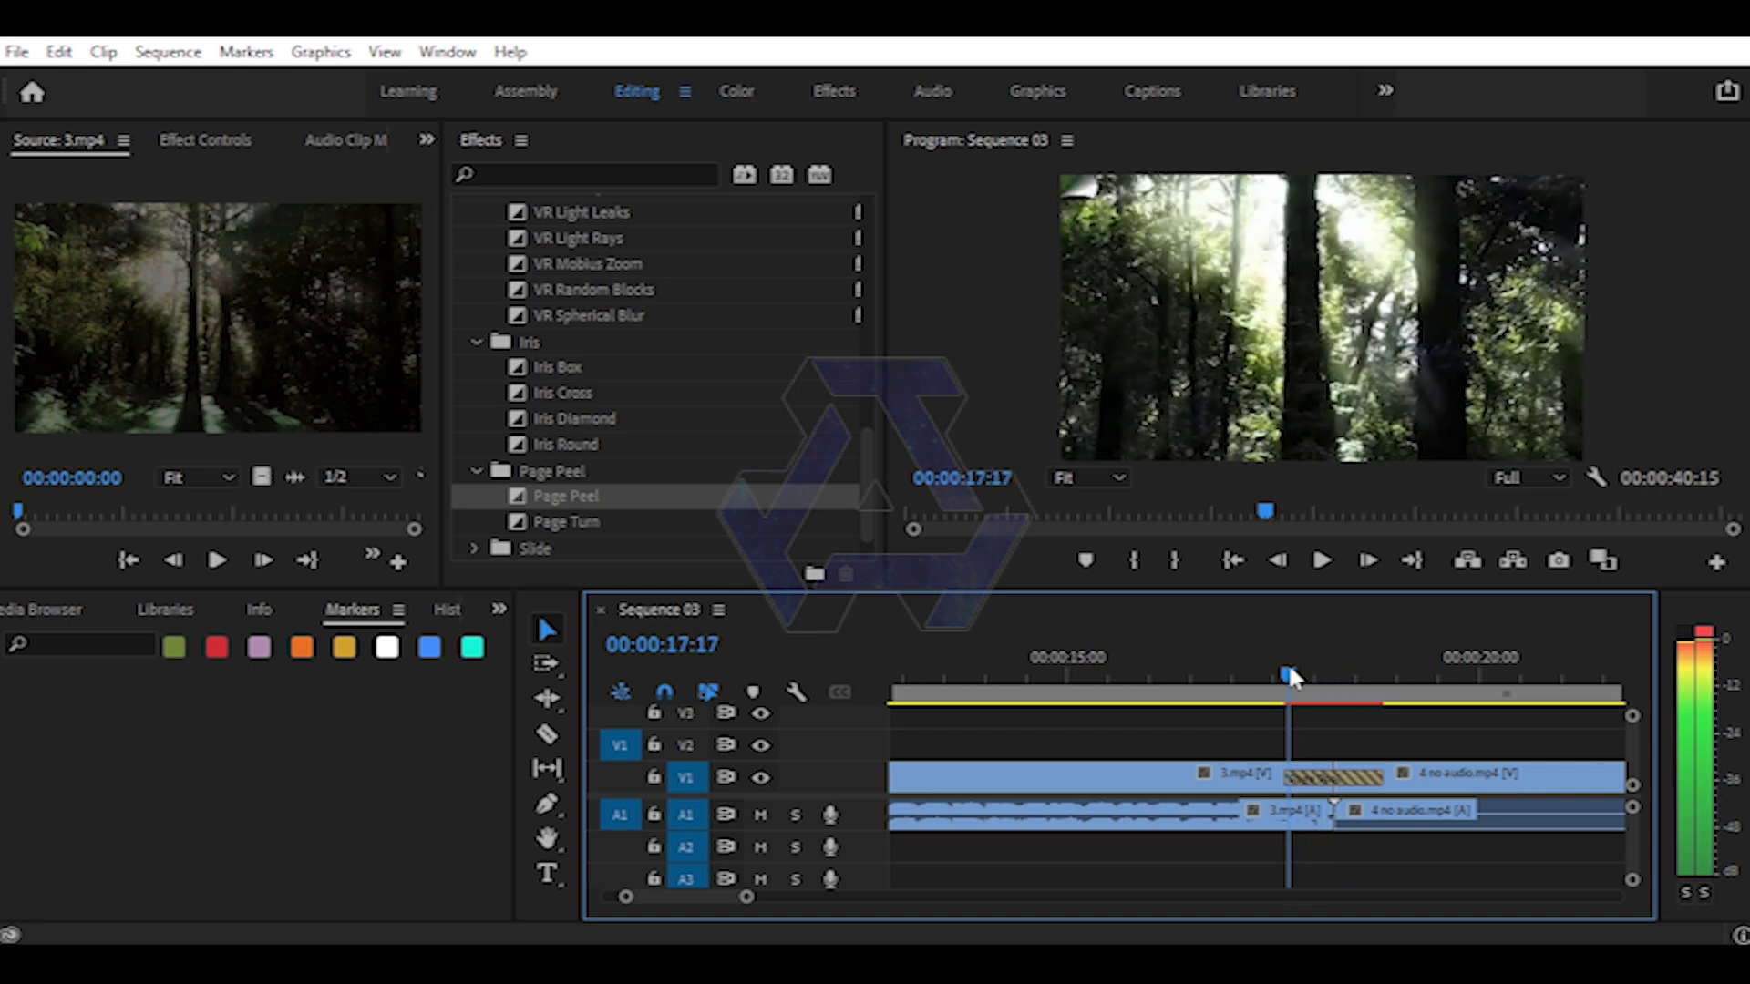
left_click_drag(1317, 674, 1295, 674)
left_click(1326, 778)
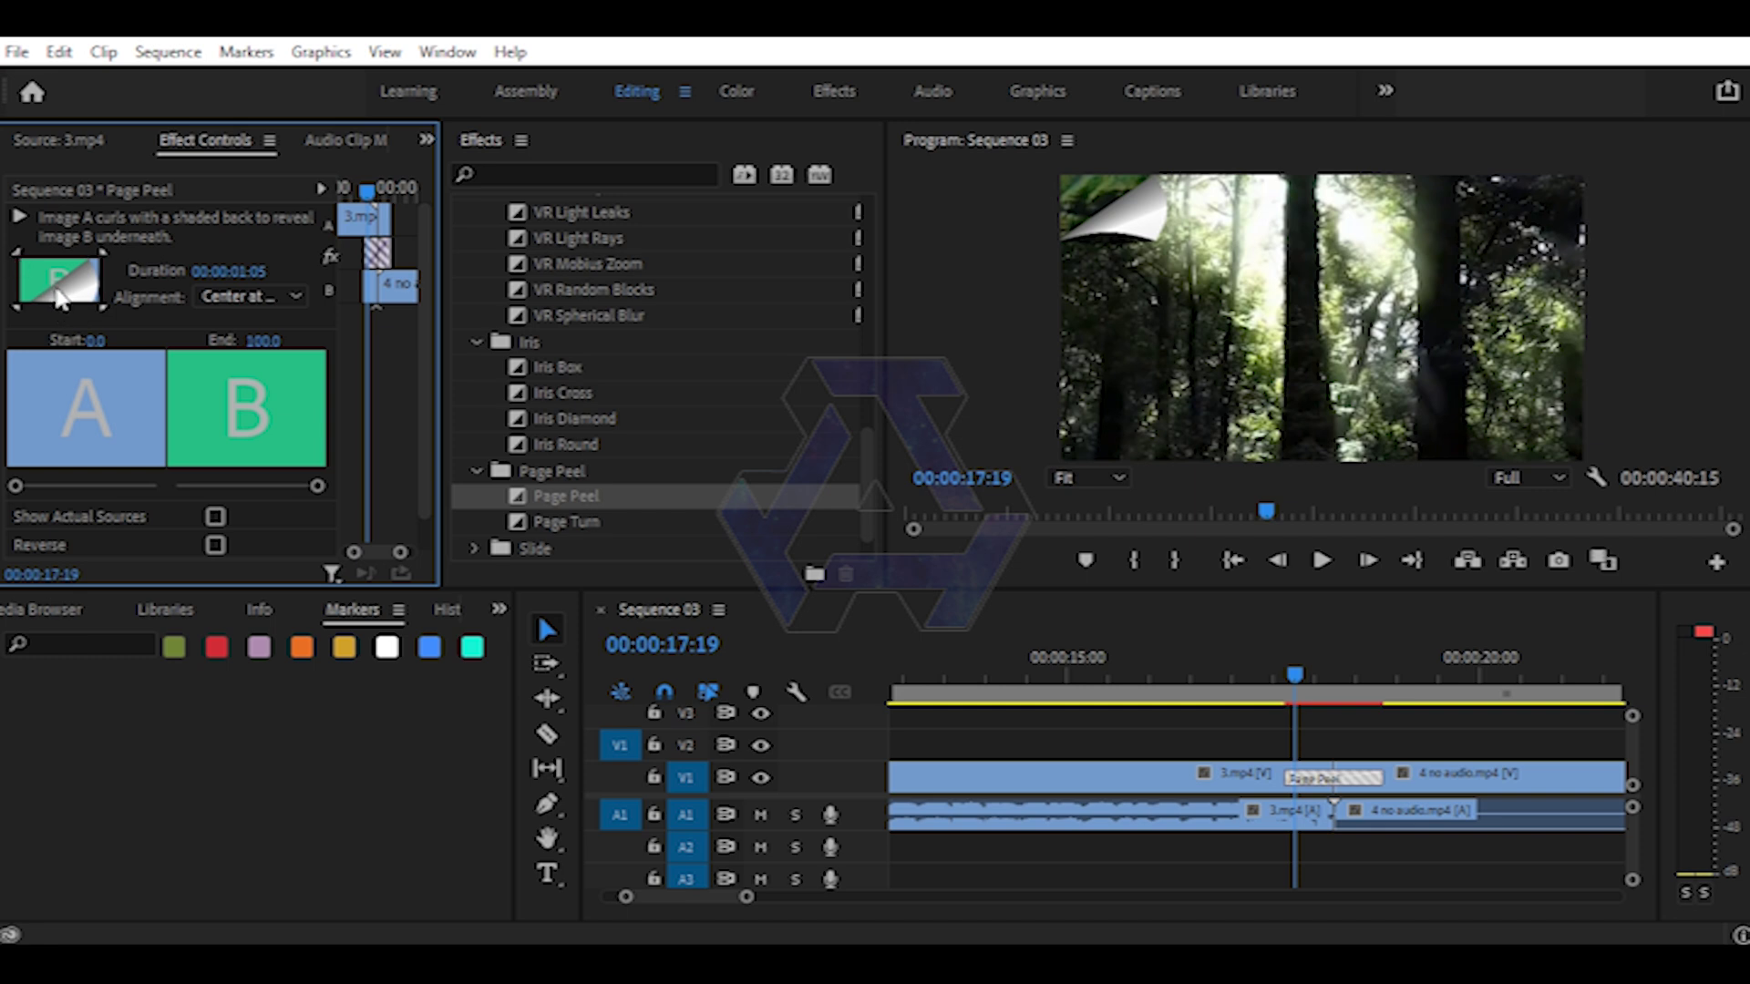
- Curl the page from the top-right corner and set Page Peel Start to 21.8, End to 67.3
left_click(102, 252)
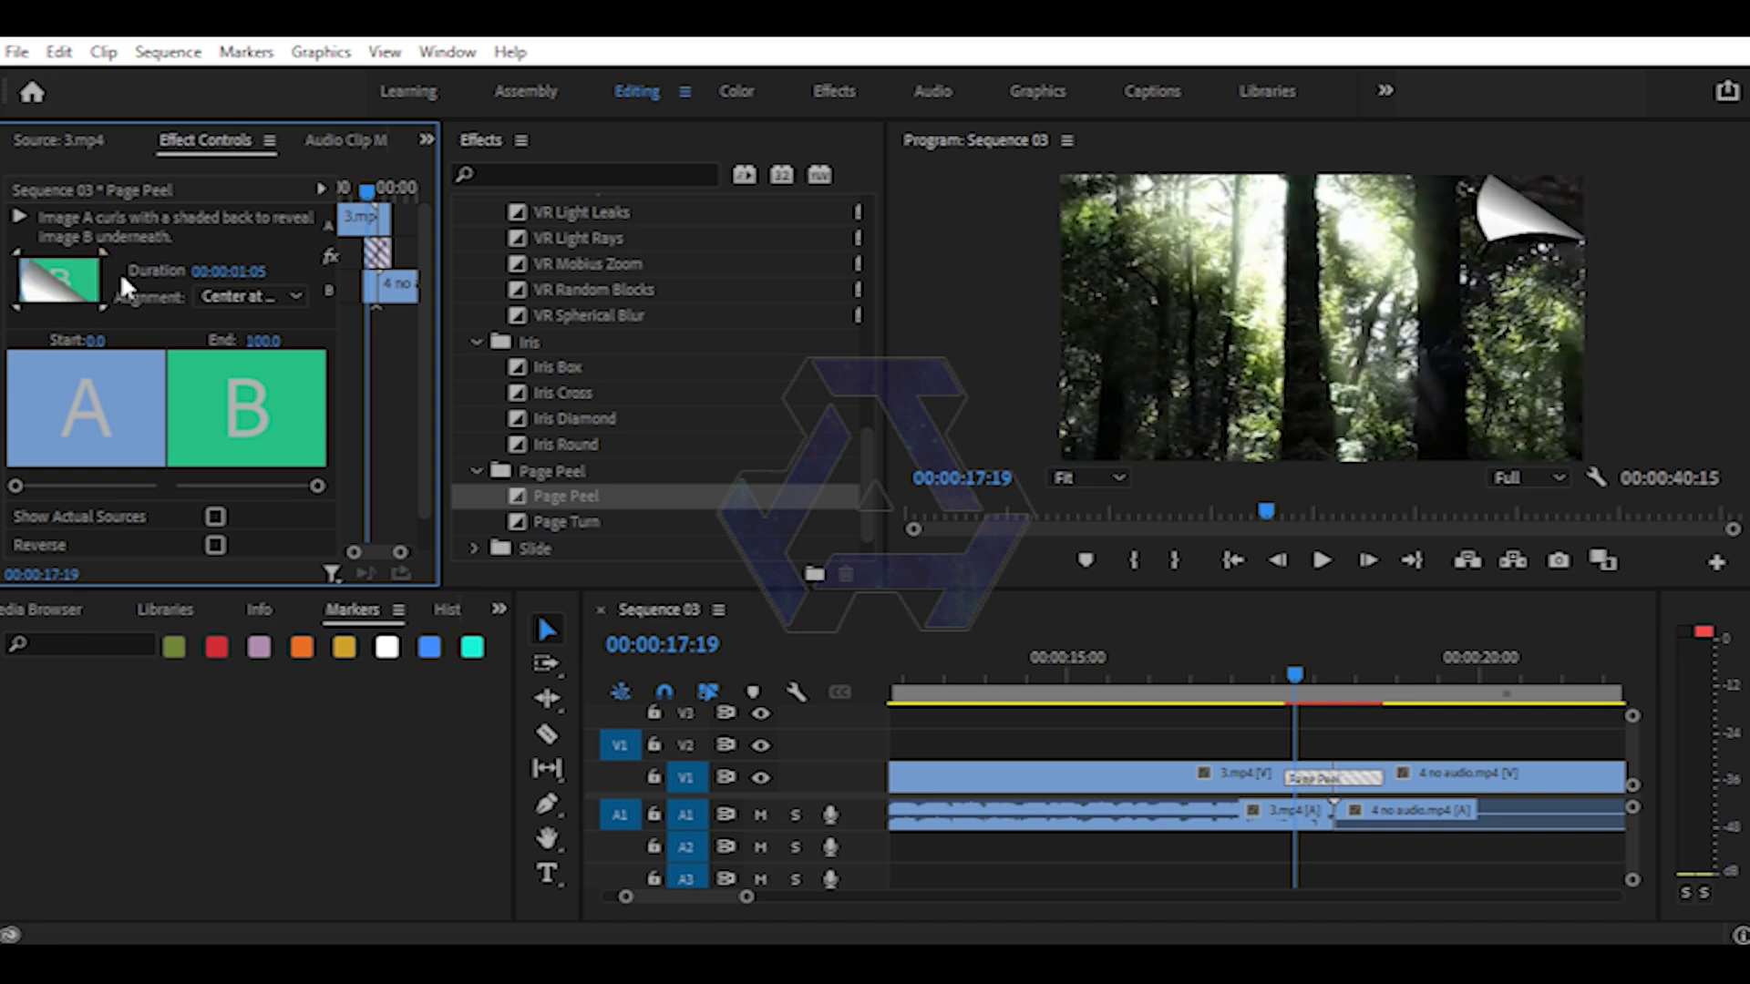
mouse_move(1294, 671)
left_mouse_down()
mouse_move(1325, 671)
mouse_move(1288, 671)
left_mouse_up()
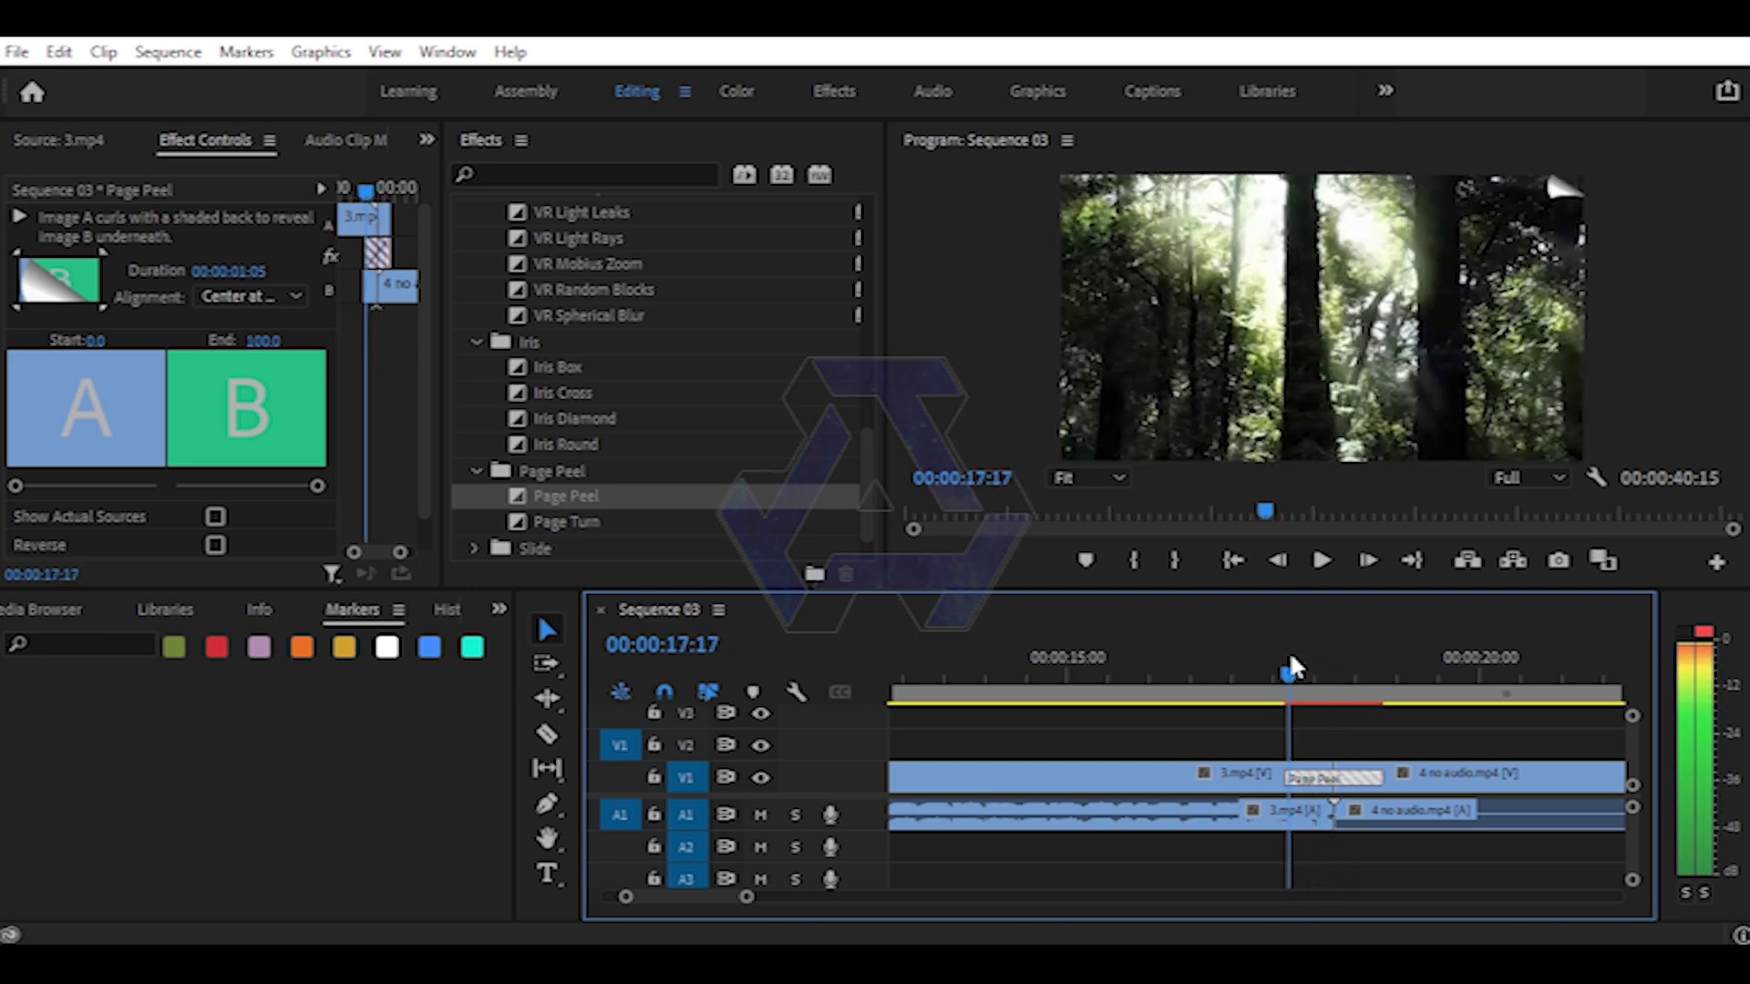
left_click(103, 392)
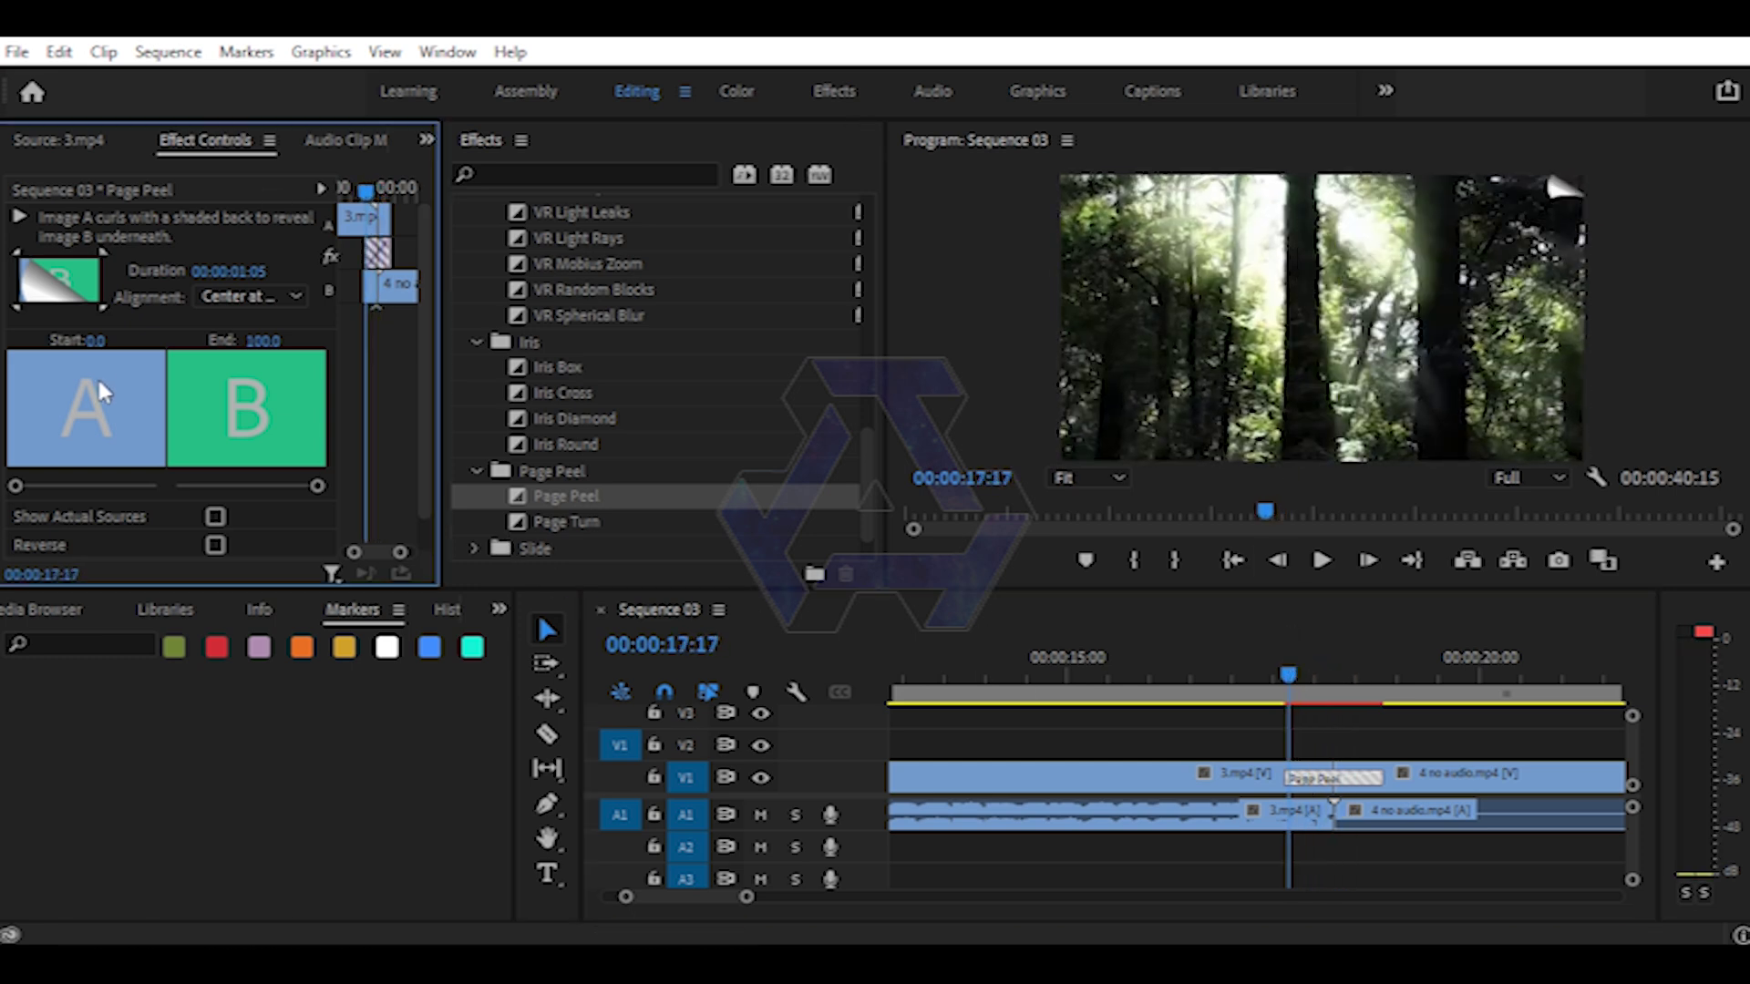
left_click_drag(16, 487, 65, 489)
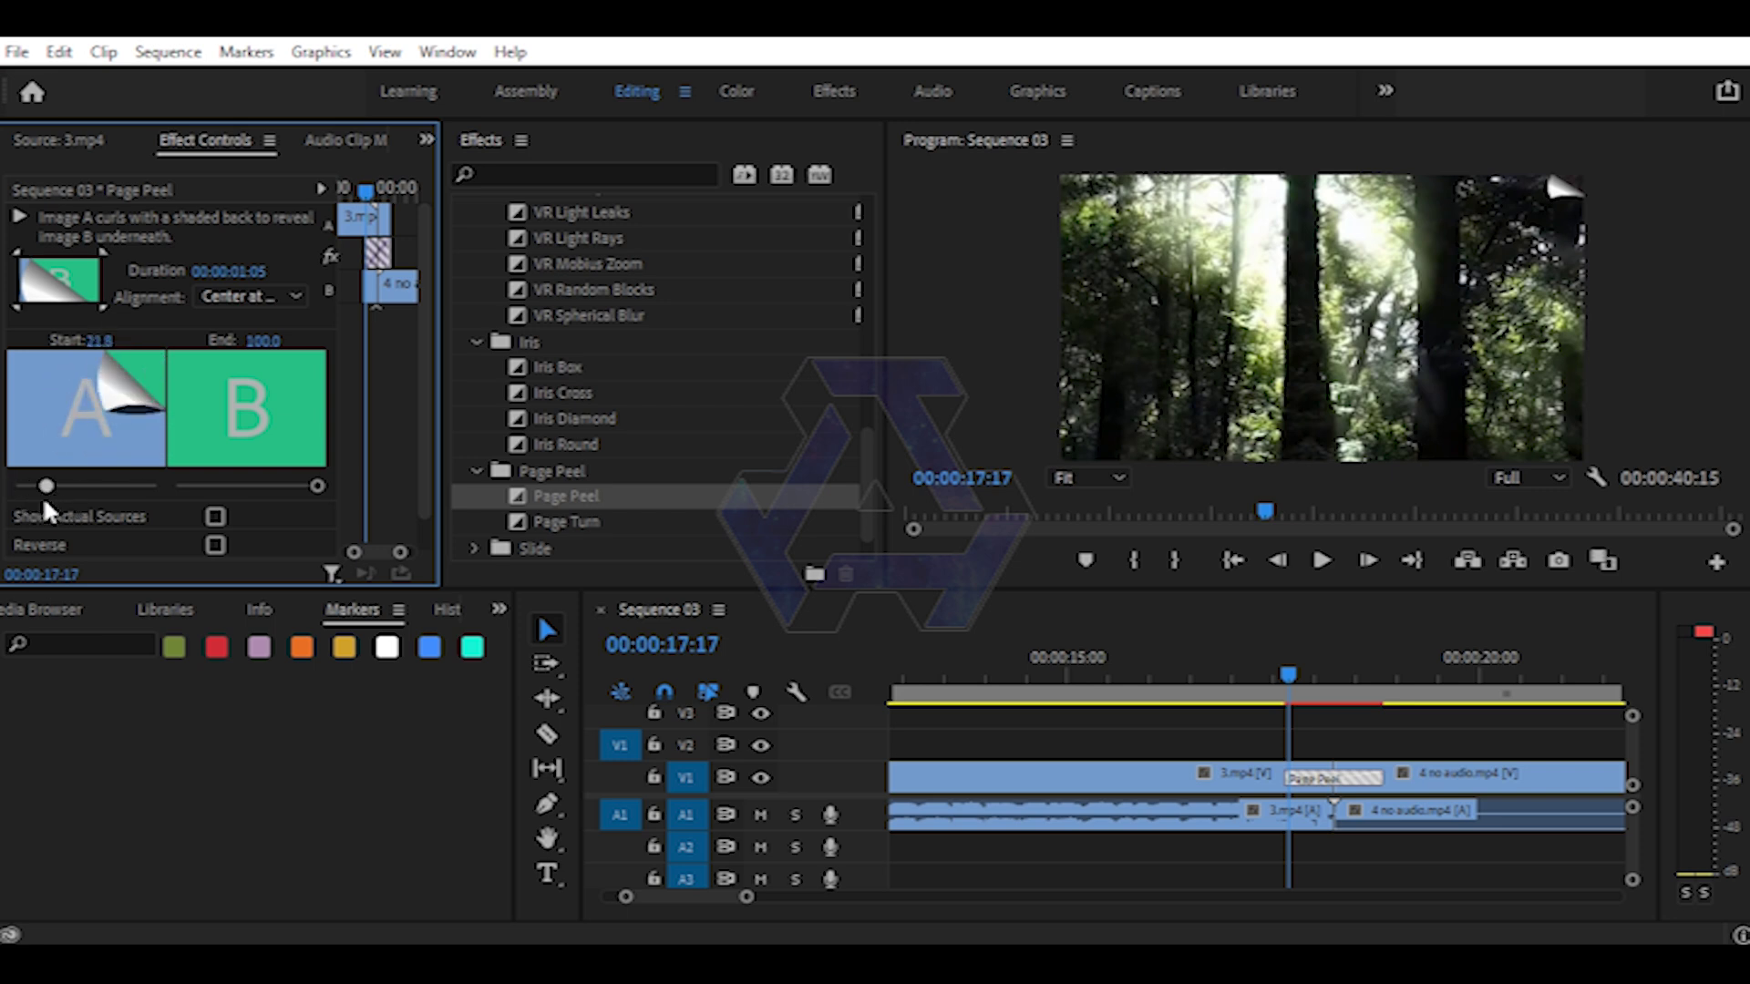
left_click_drag(63, 494, 47, 488)
mouse_move(318, 488)
left_mouse_down()
mouse_move(244, 489)
mouse_move(268, 498)
left_mouse_up()
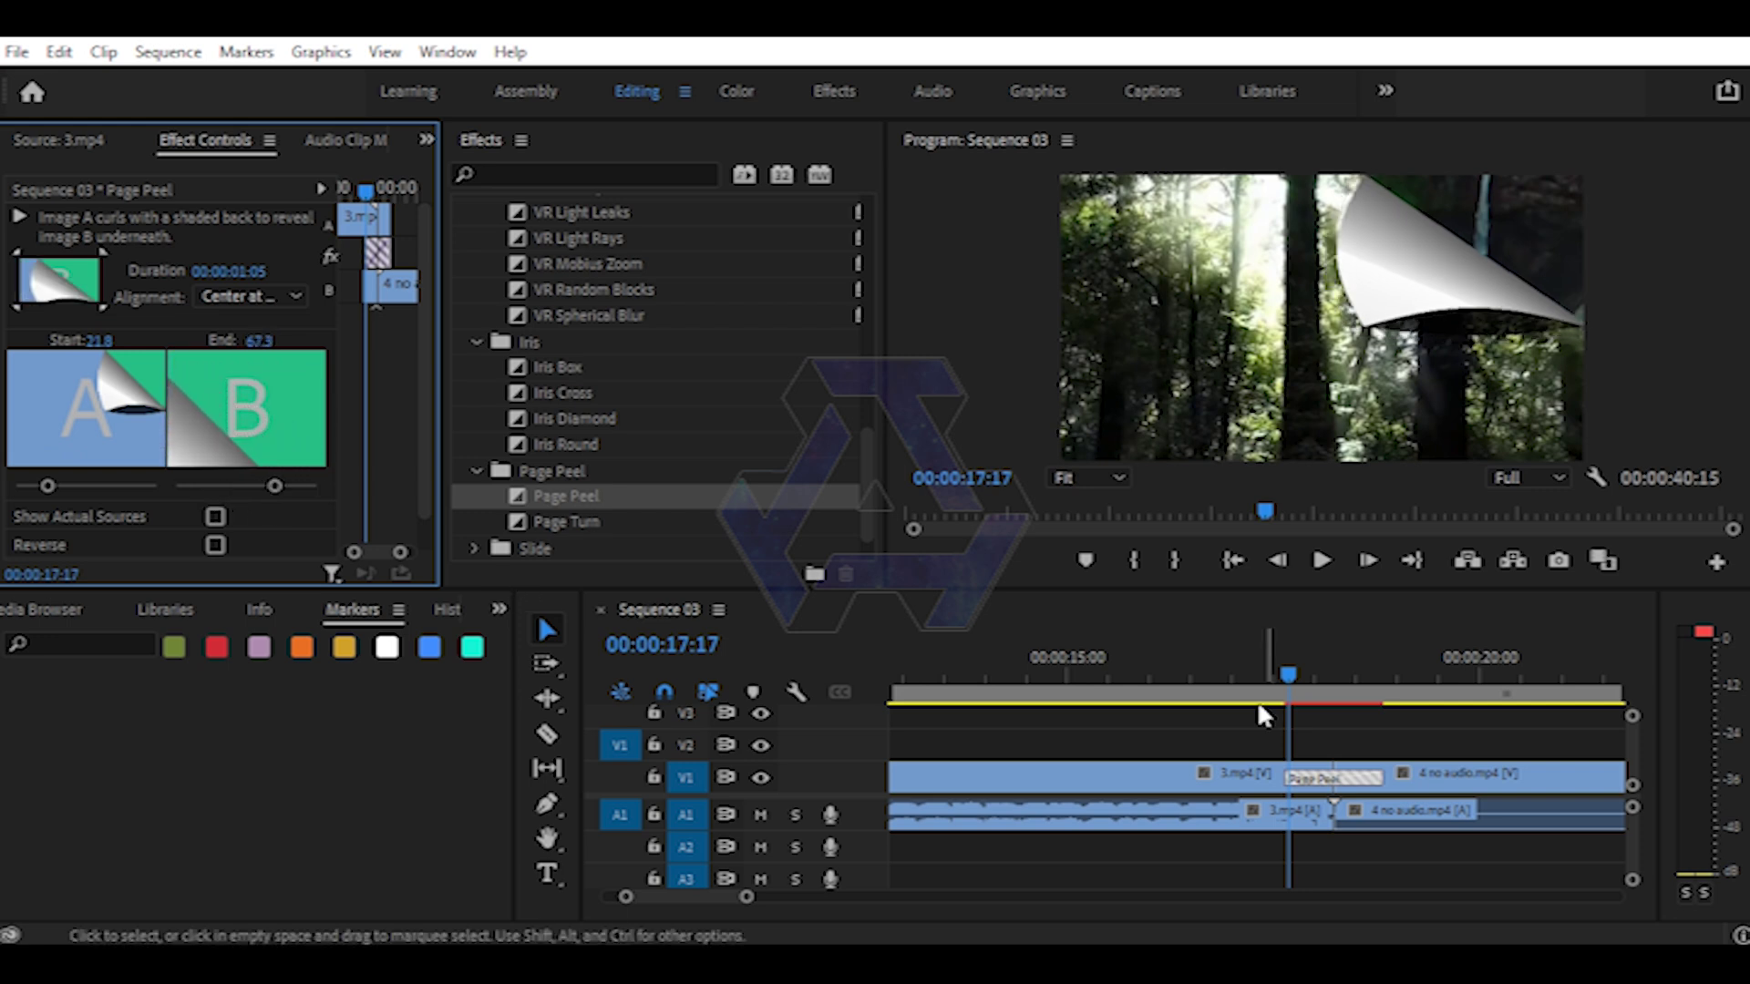
- Play and scrub through the adjusted Page Peel transition
left_click(1158, 675)
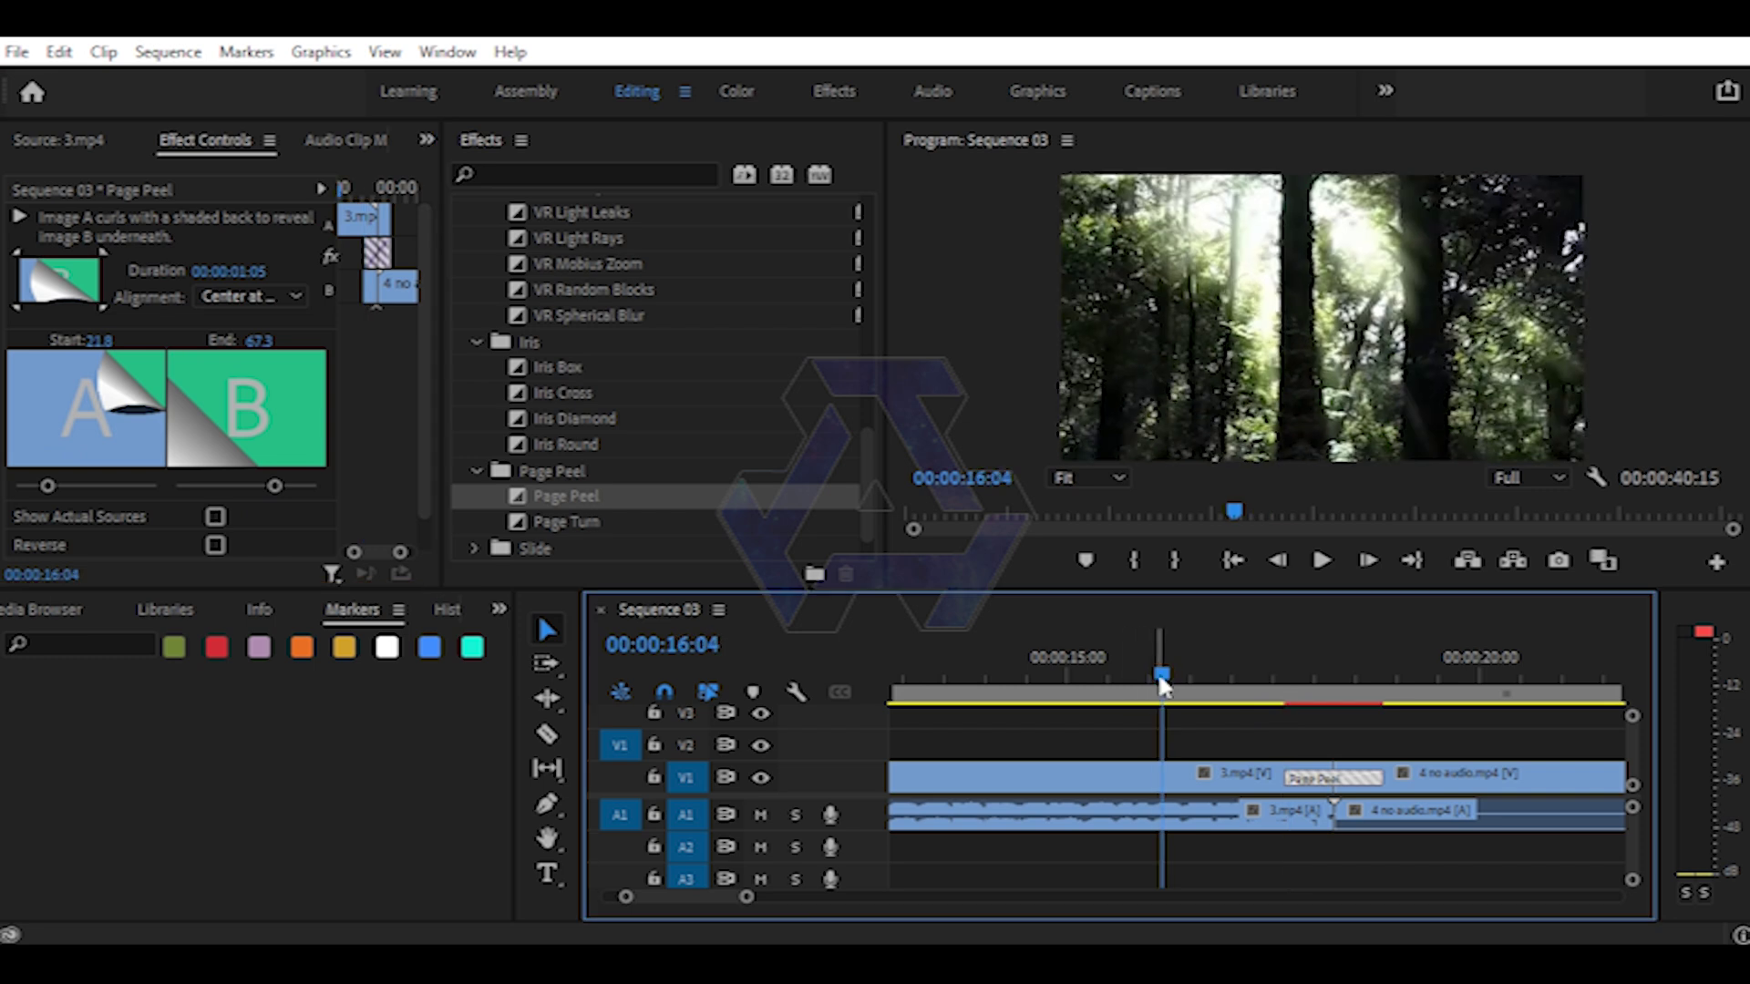
key("space")
left_click_drag(1285, 698, 1394, 702)
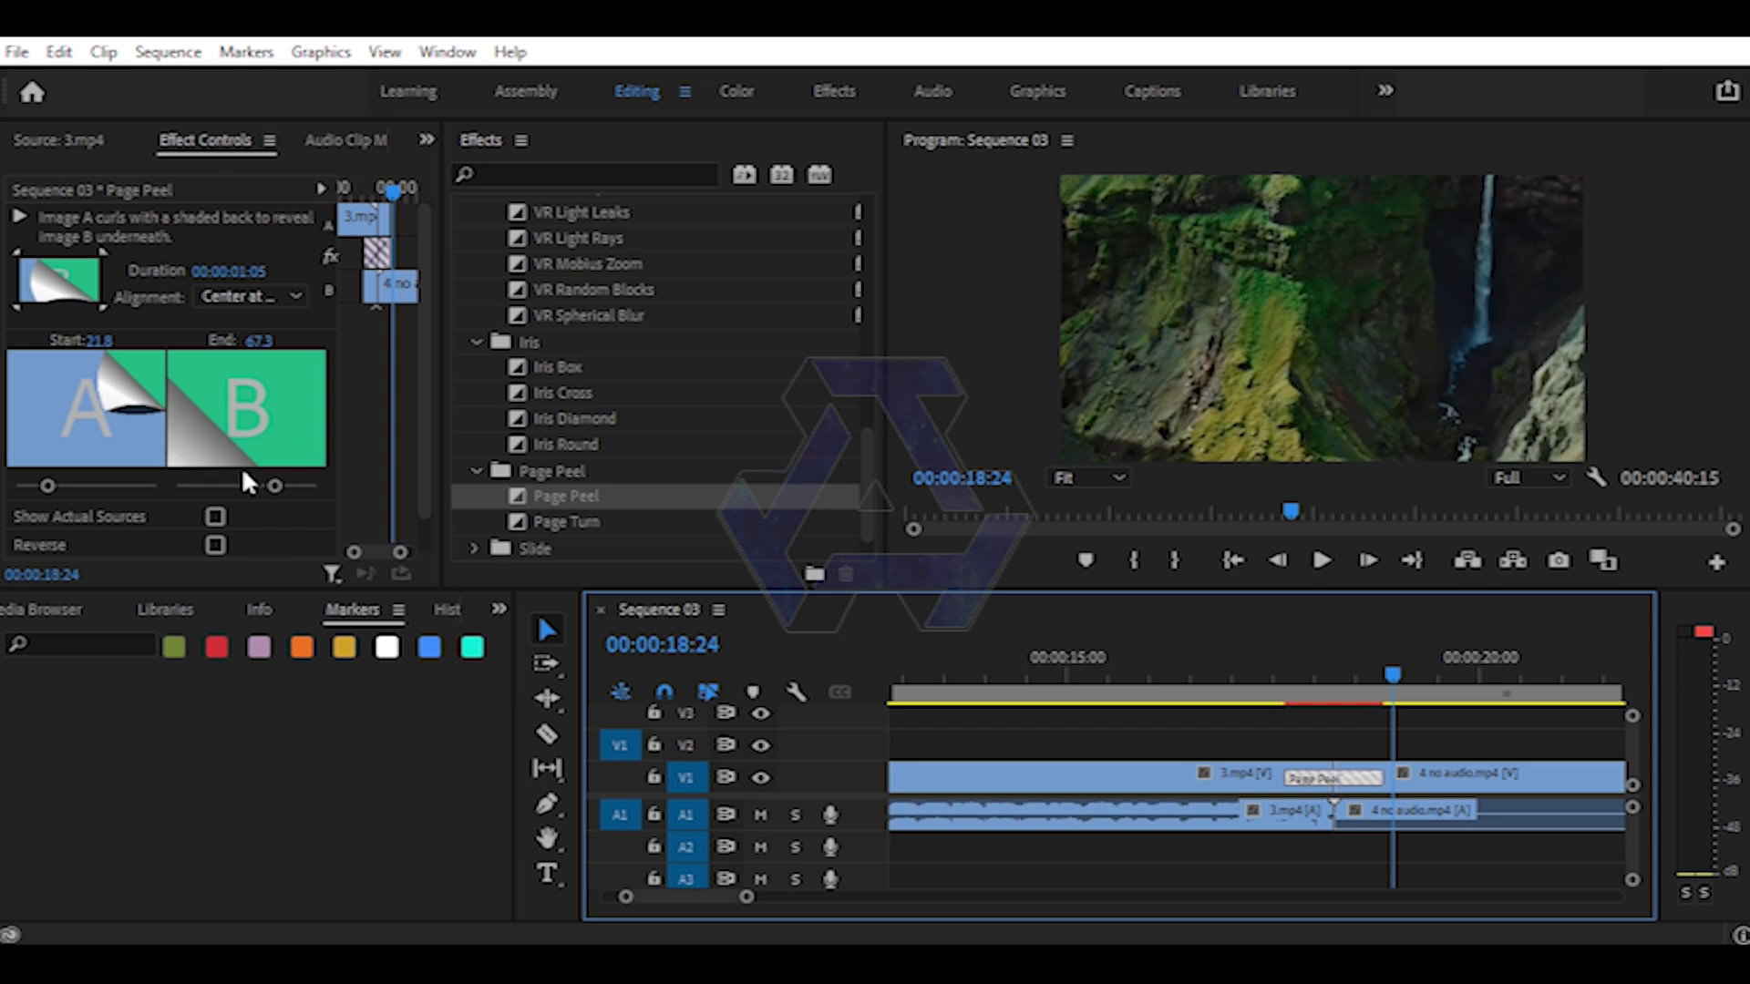
- Put Band Slide on the V1 cut in place of Page Peel, accept the warning, and scrub it
left_click(473, 547)
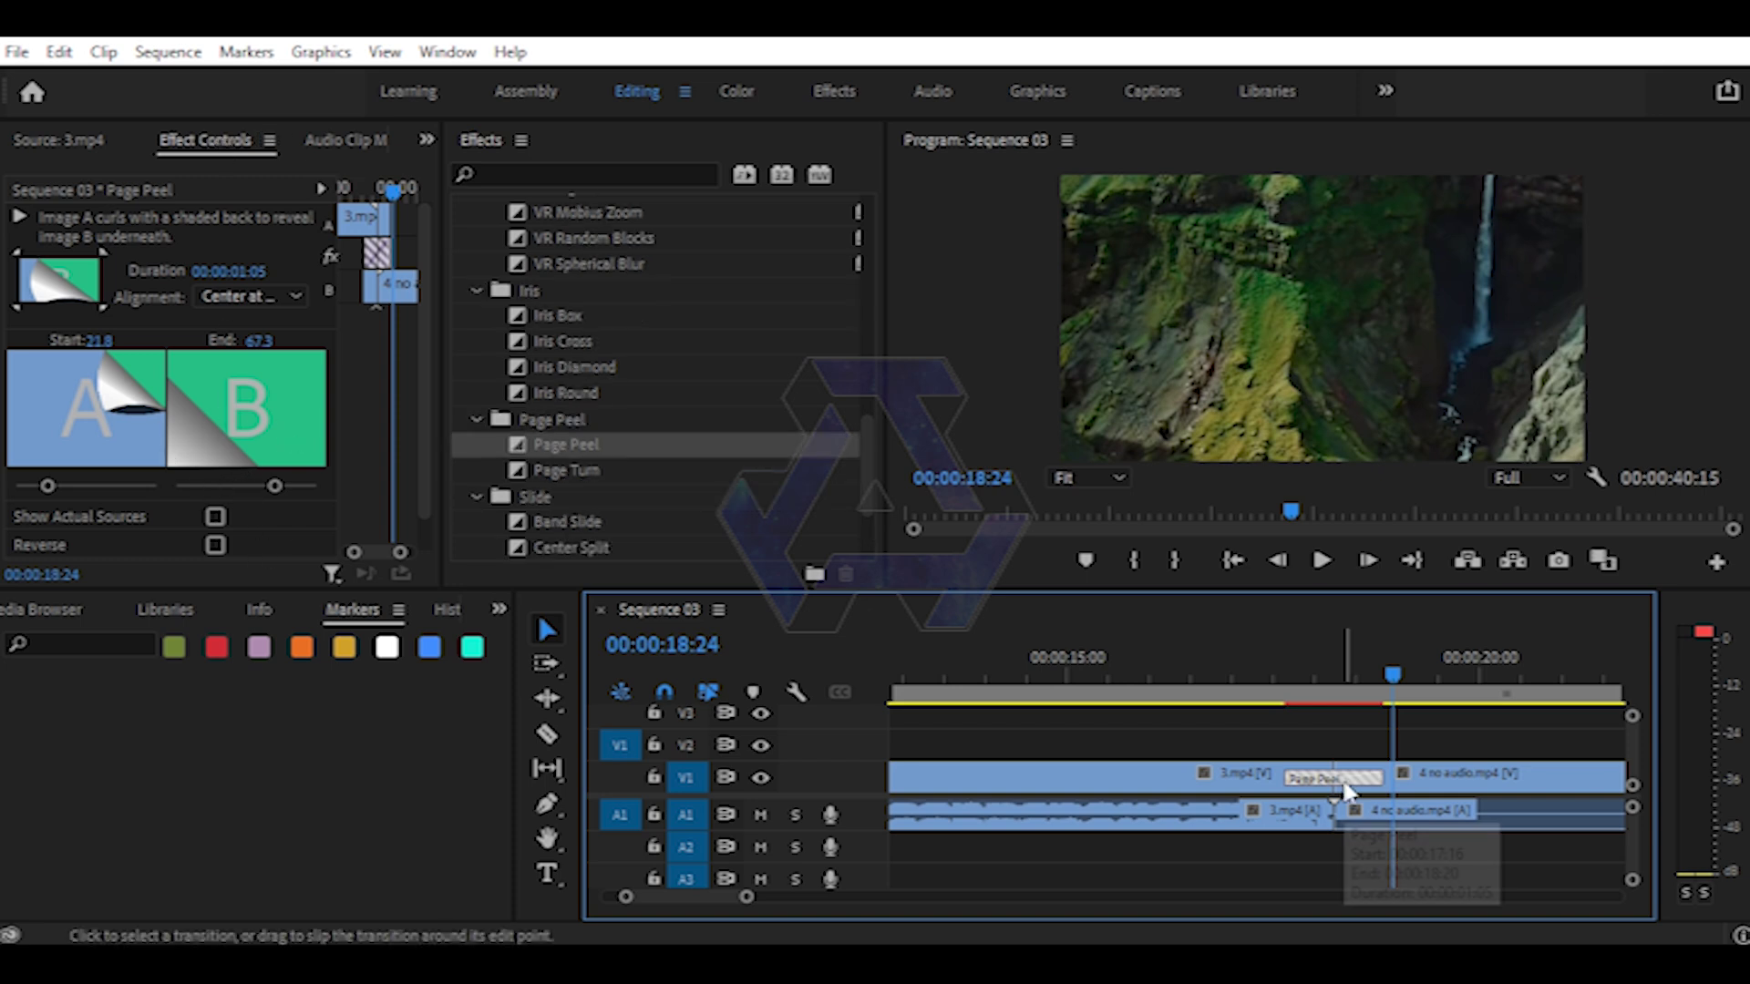
left_click(1349, 776)
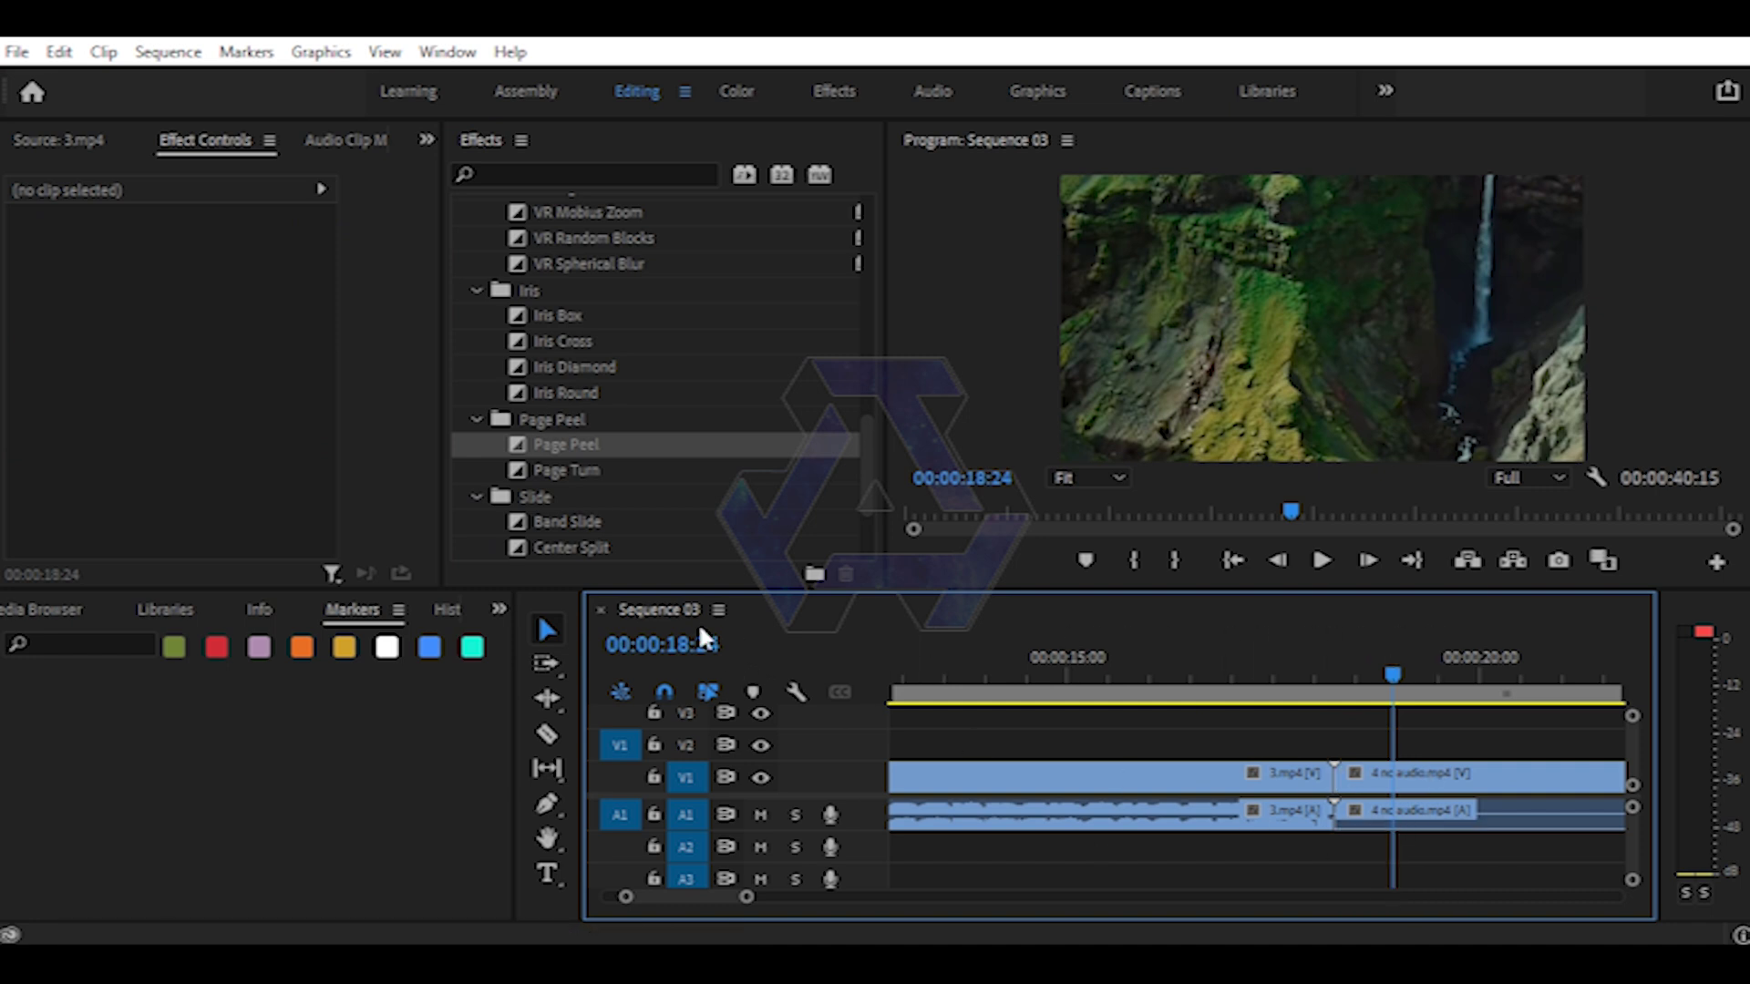
left_click(521, 524)
left_click_drag(518, 523, 1333, 776)
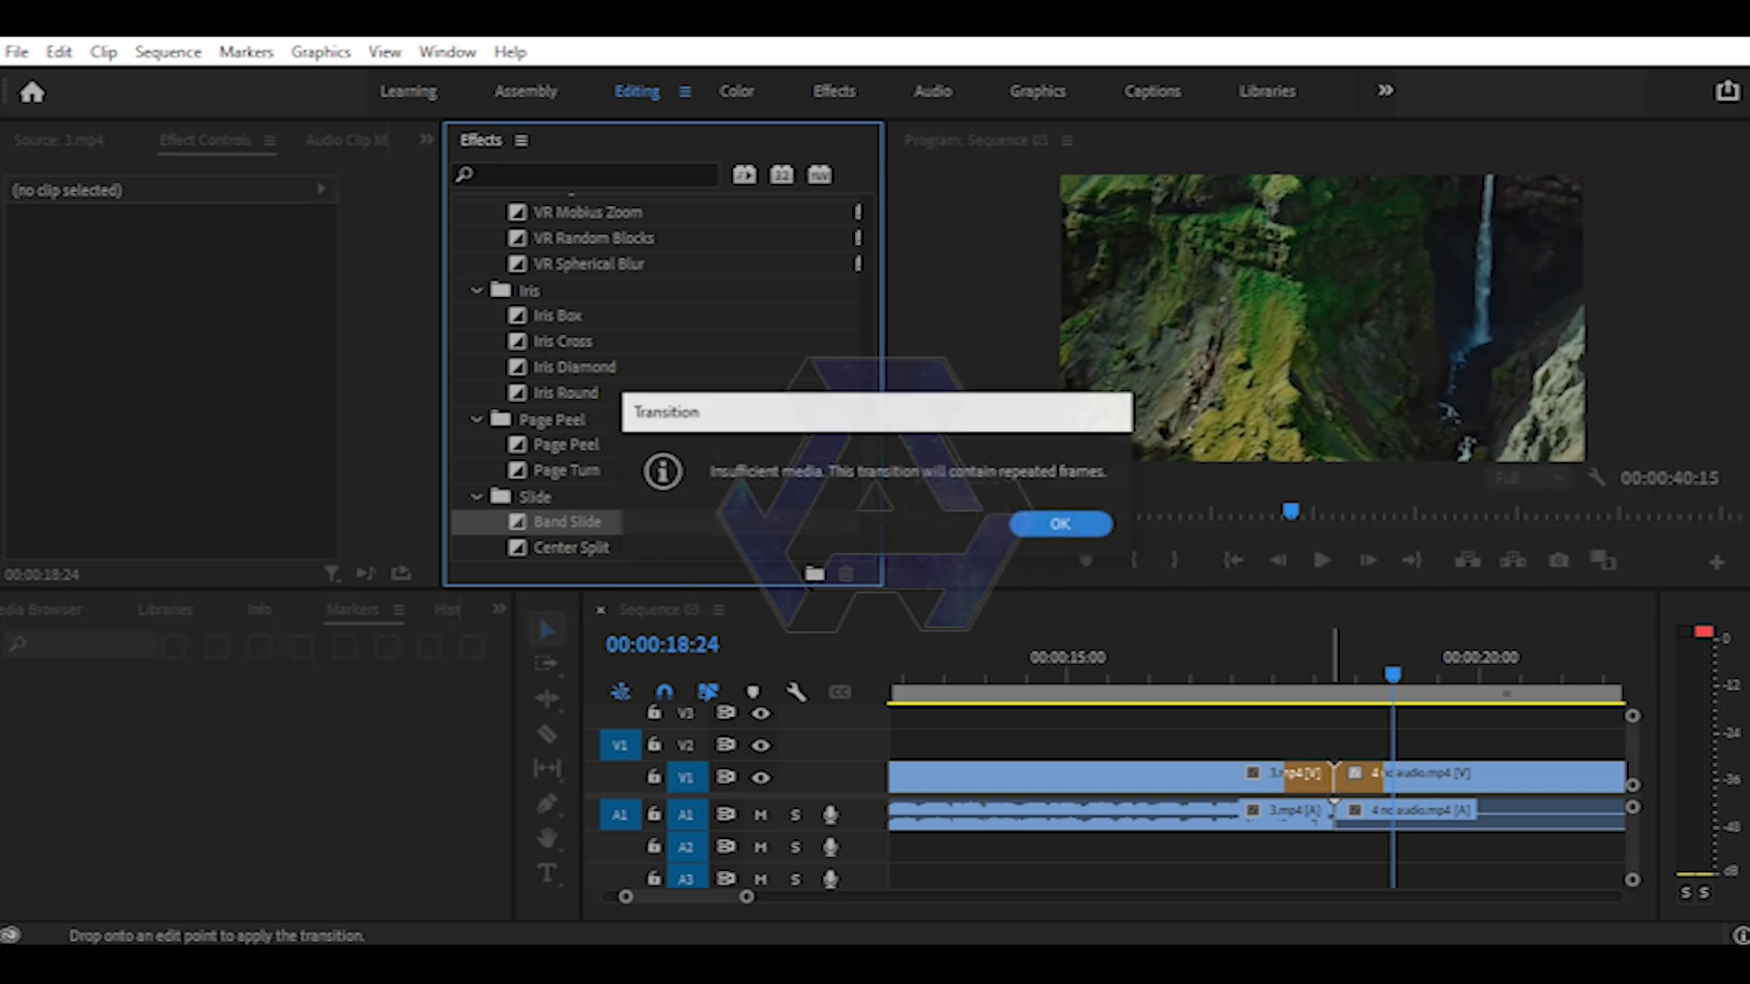
left_click(1080, 532)
mouse_move(1299, 667)
left_mouse_down()
mouse_move(1358, 714)
mouse_move(1310, 720)
mouse_move(1401, 752)
left_mouse_up()
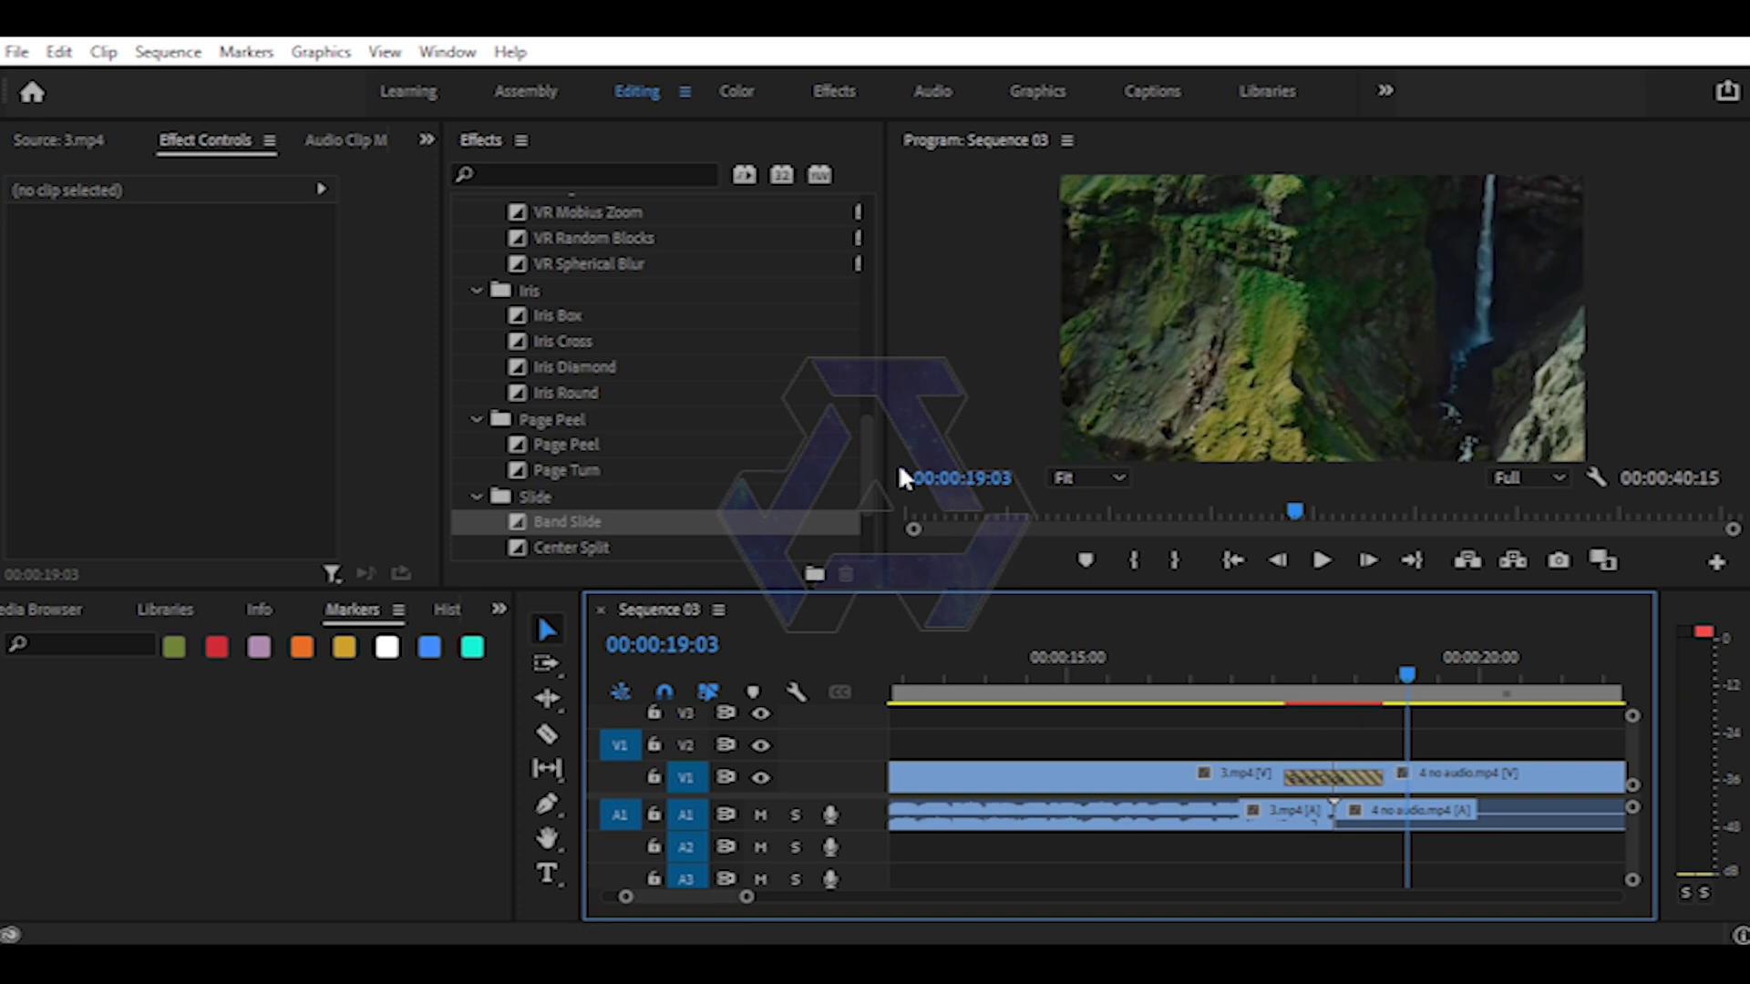
- Select the Band Slide transition on the cut
left_click_drag(866, 434, 867, 494)
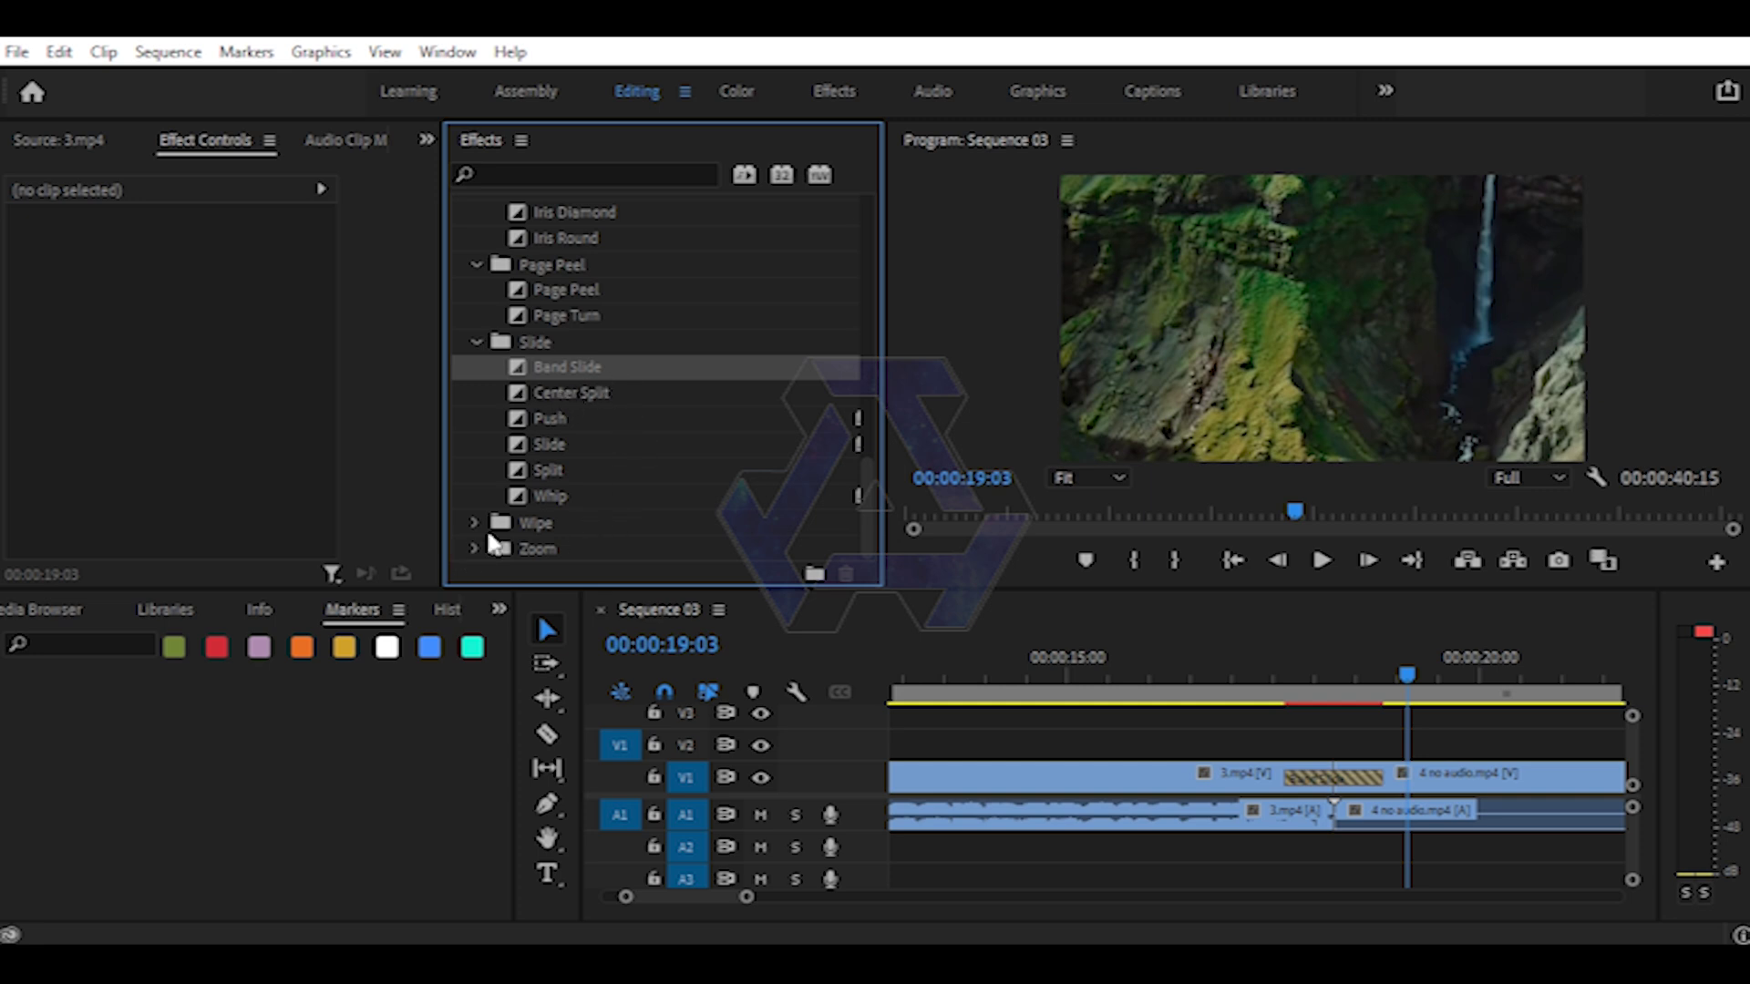
scroll(867, 467, "down", 1)
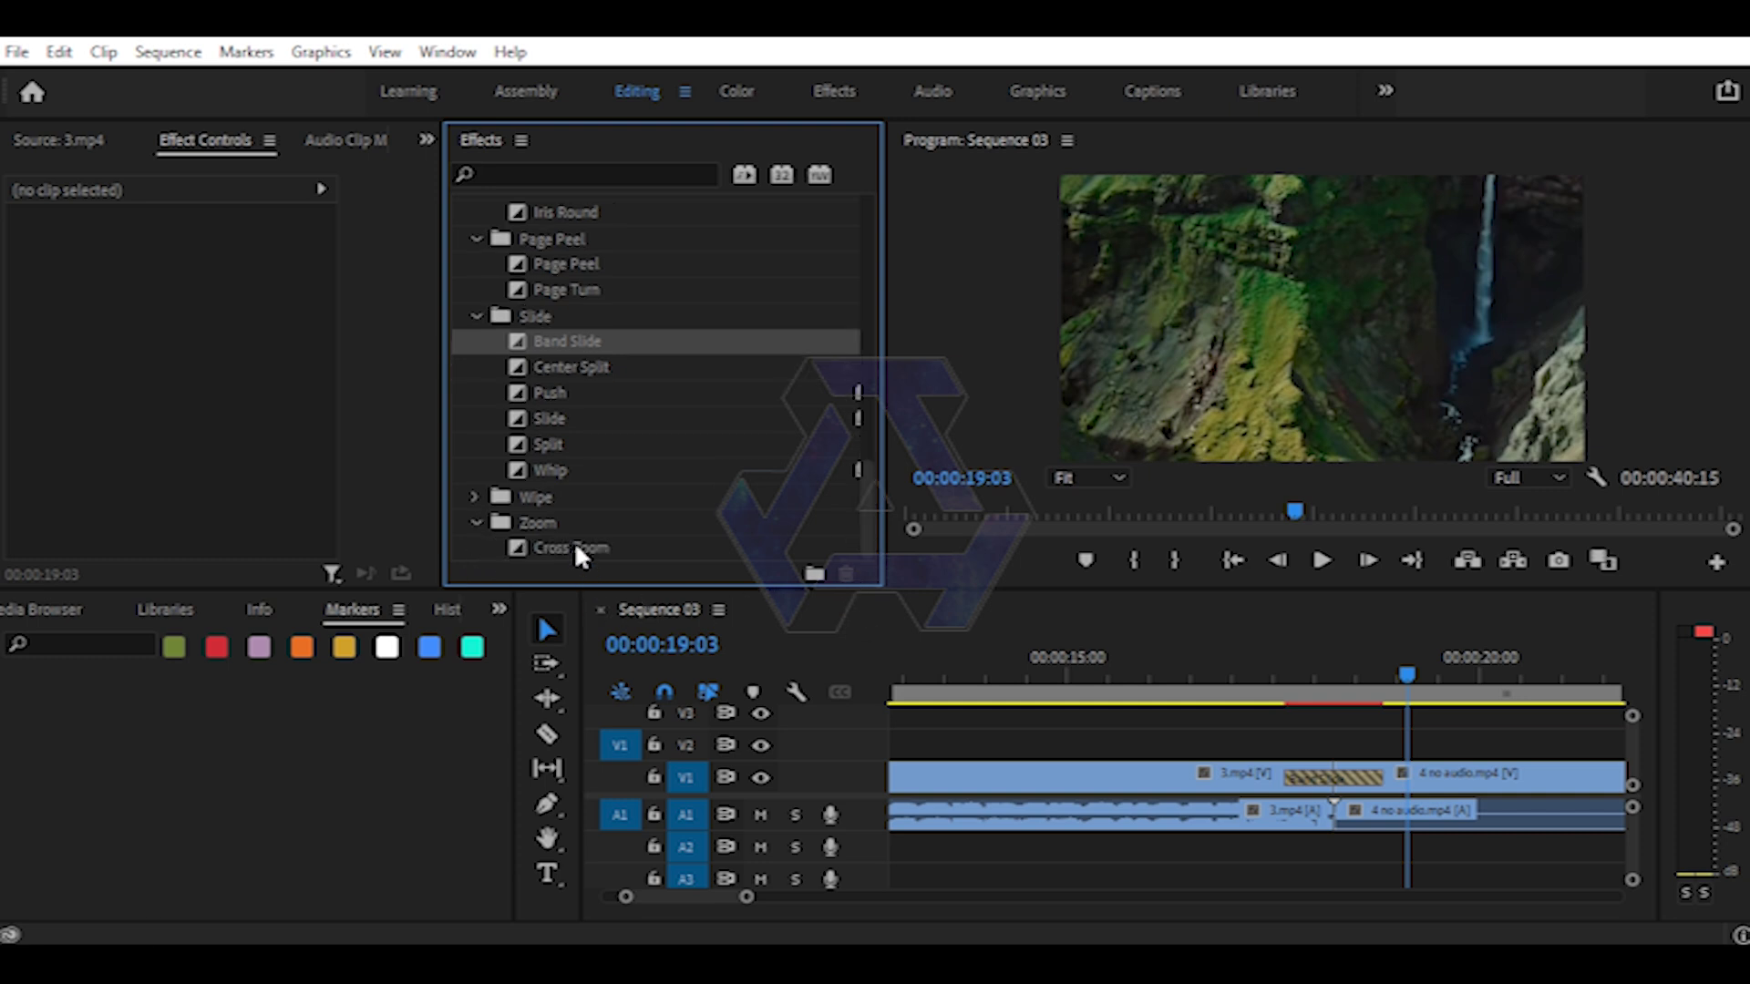
left_click(1343, 780)
key("Delete")
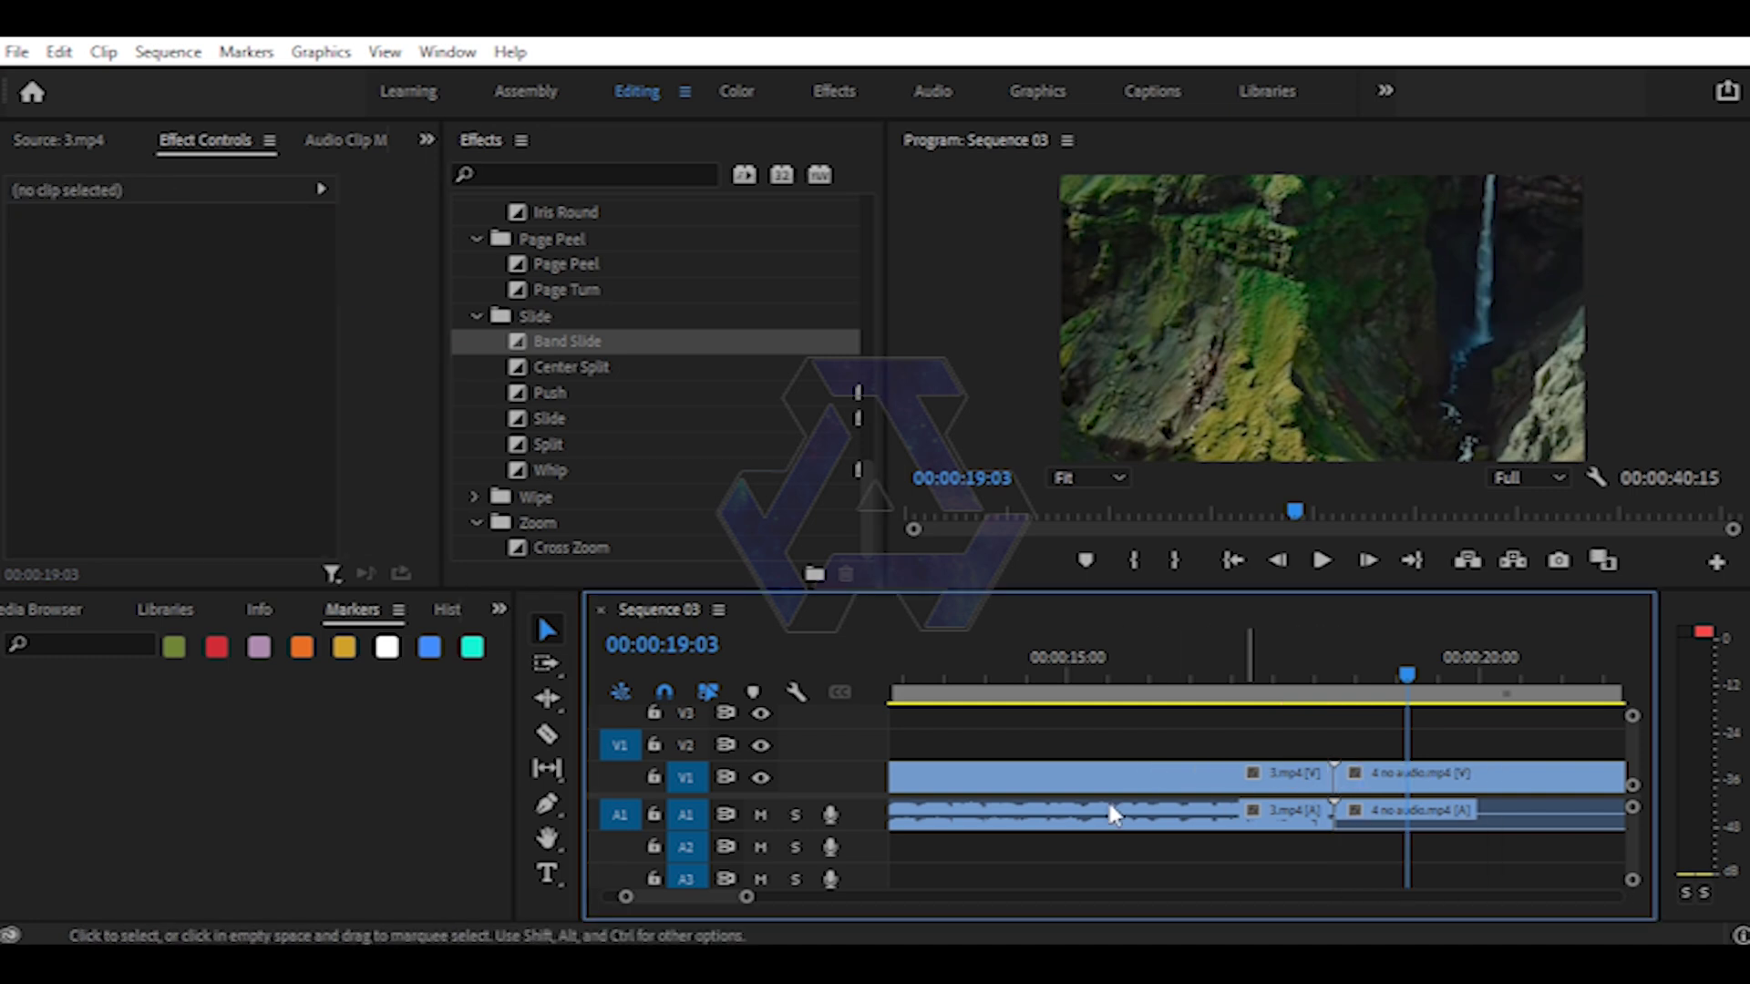
left_click(600, 547)
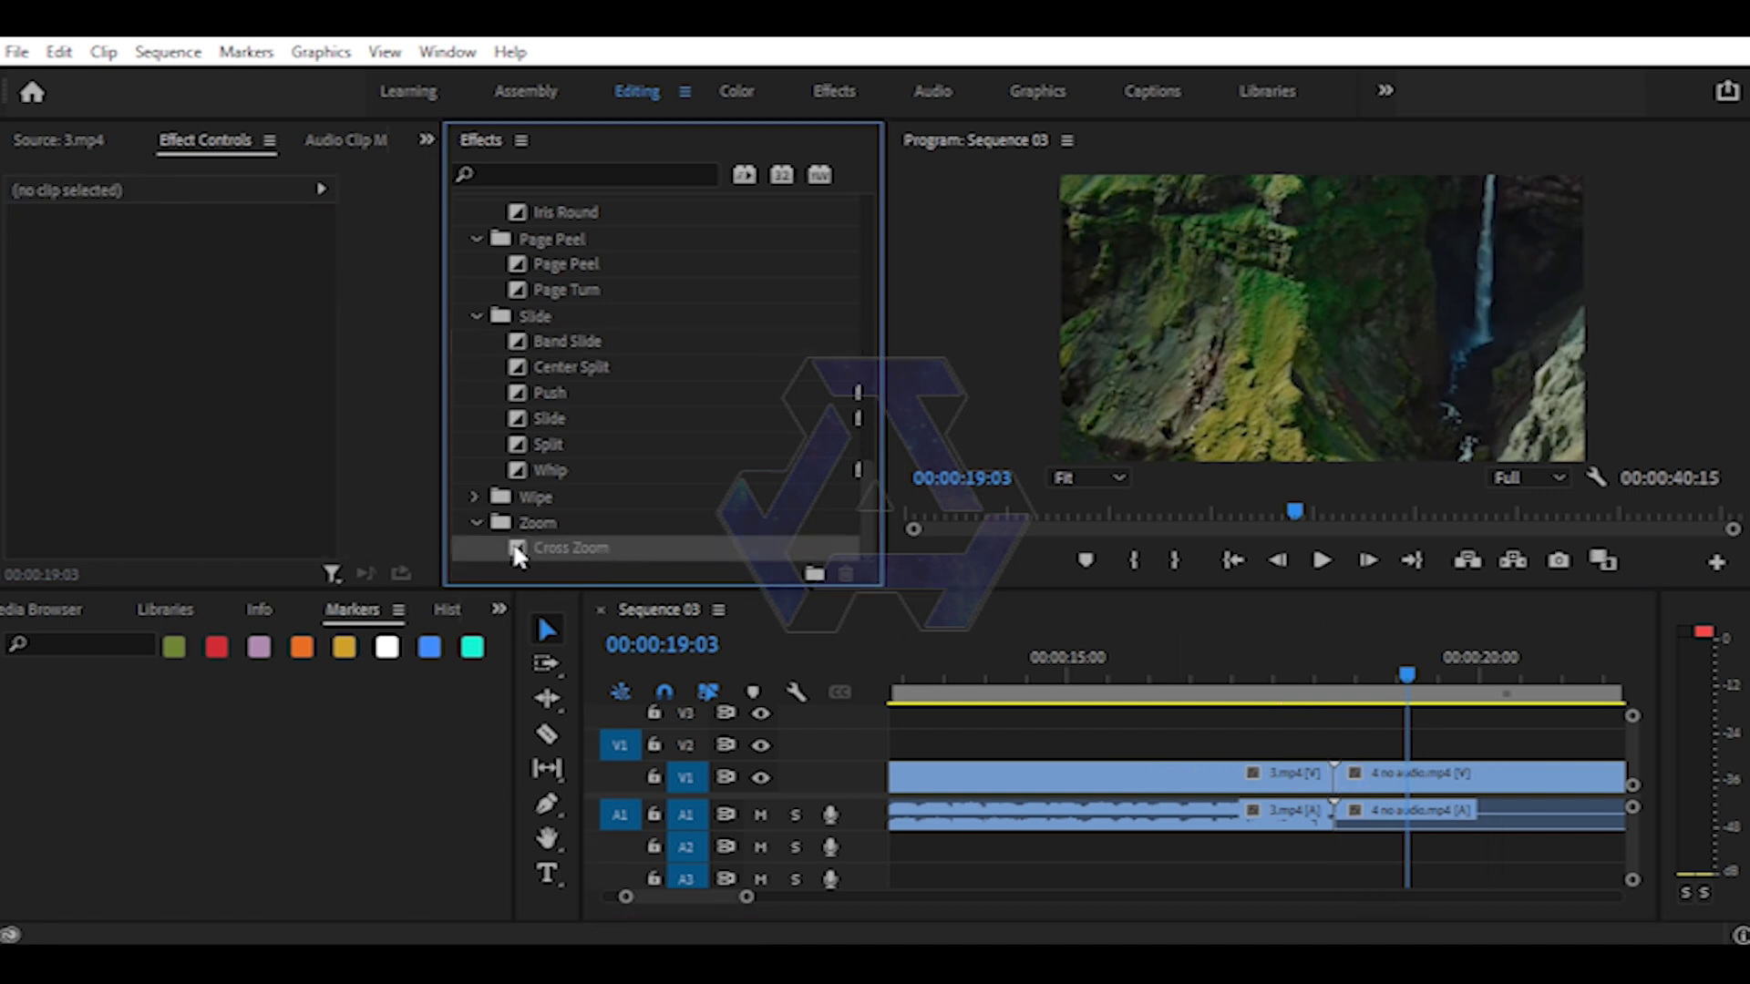
left_click_drag(517, 554, 1333, 776)
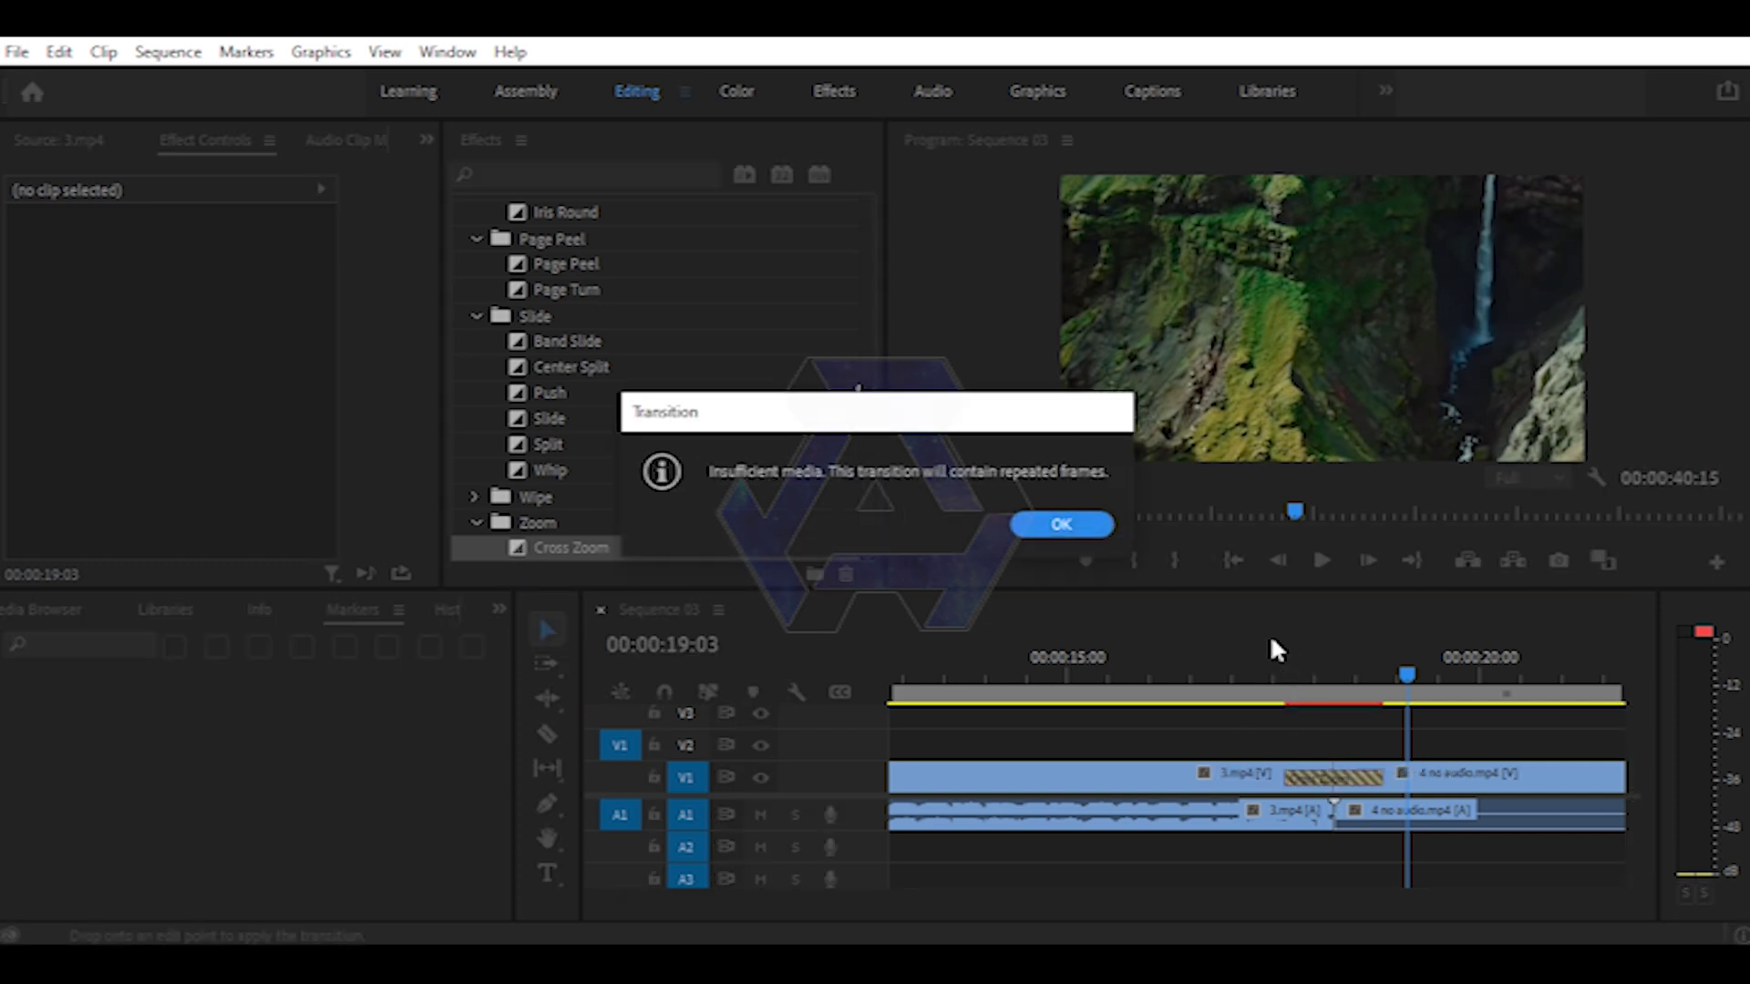
left_click(1061, 525)
left_click(1287, 674)
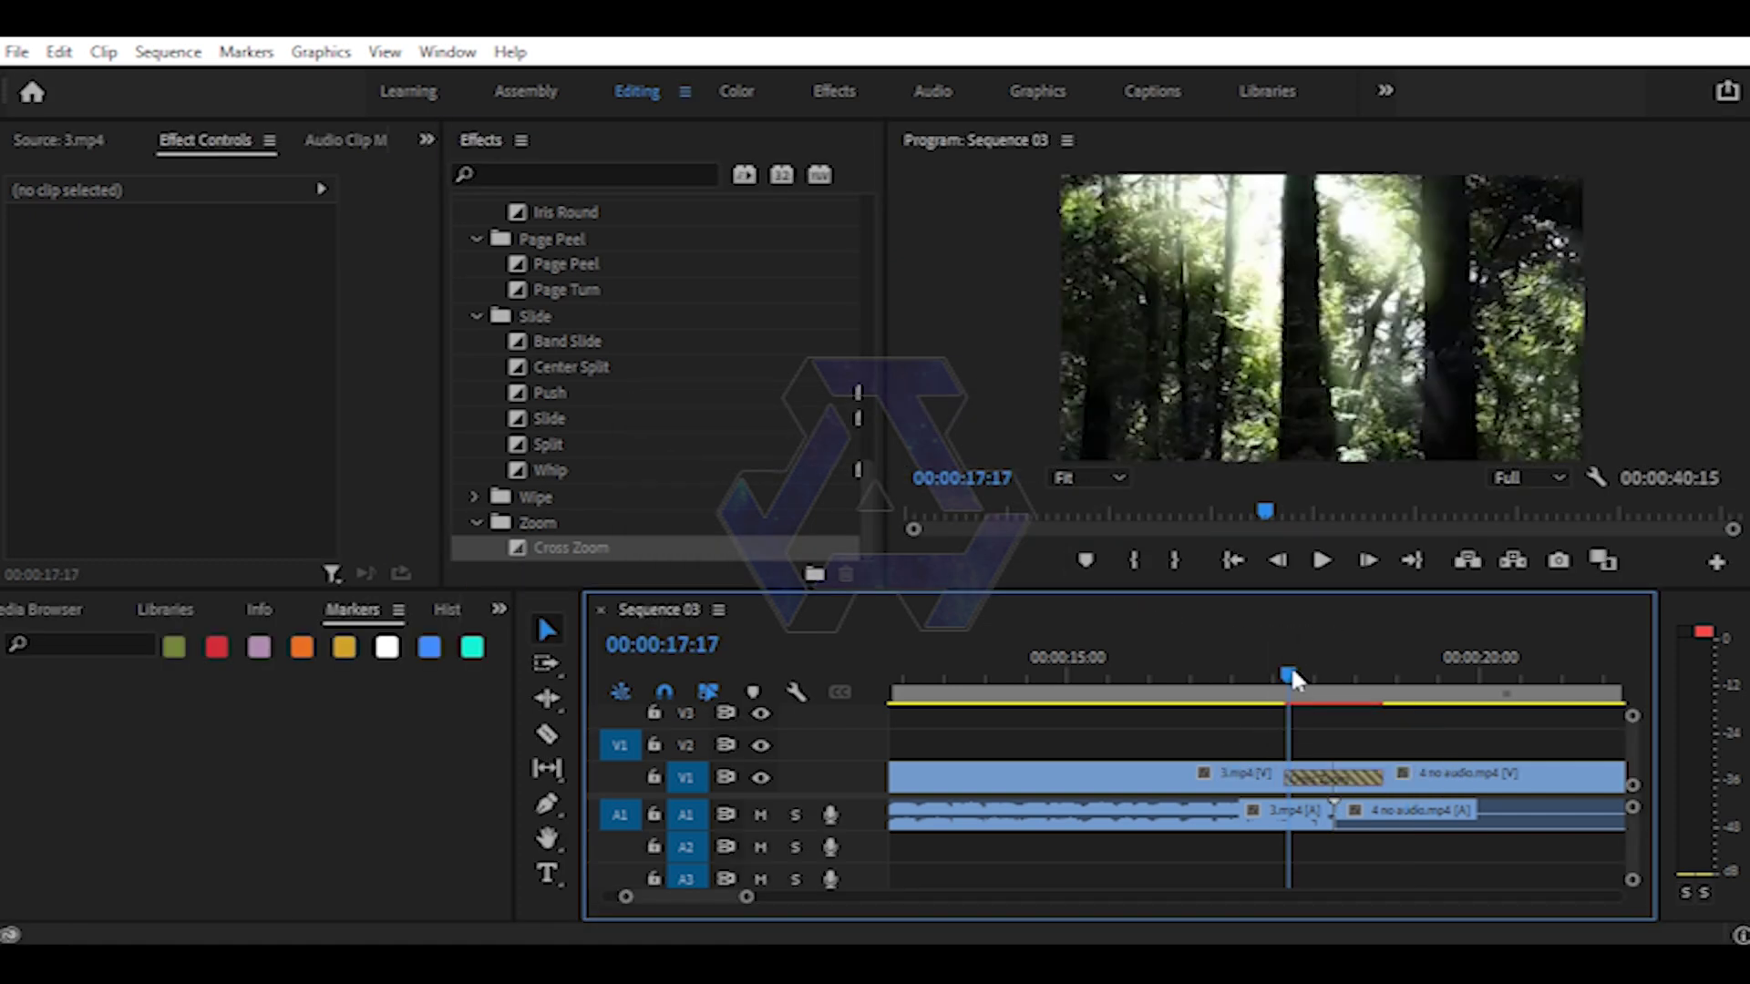
mouse_move(1290, 672)
left_mouse_down()
mouse_move(1408, 736)
mouse_move(1292, 743)
mouse_move(1432, 791)
left_mouse_up()
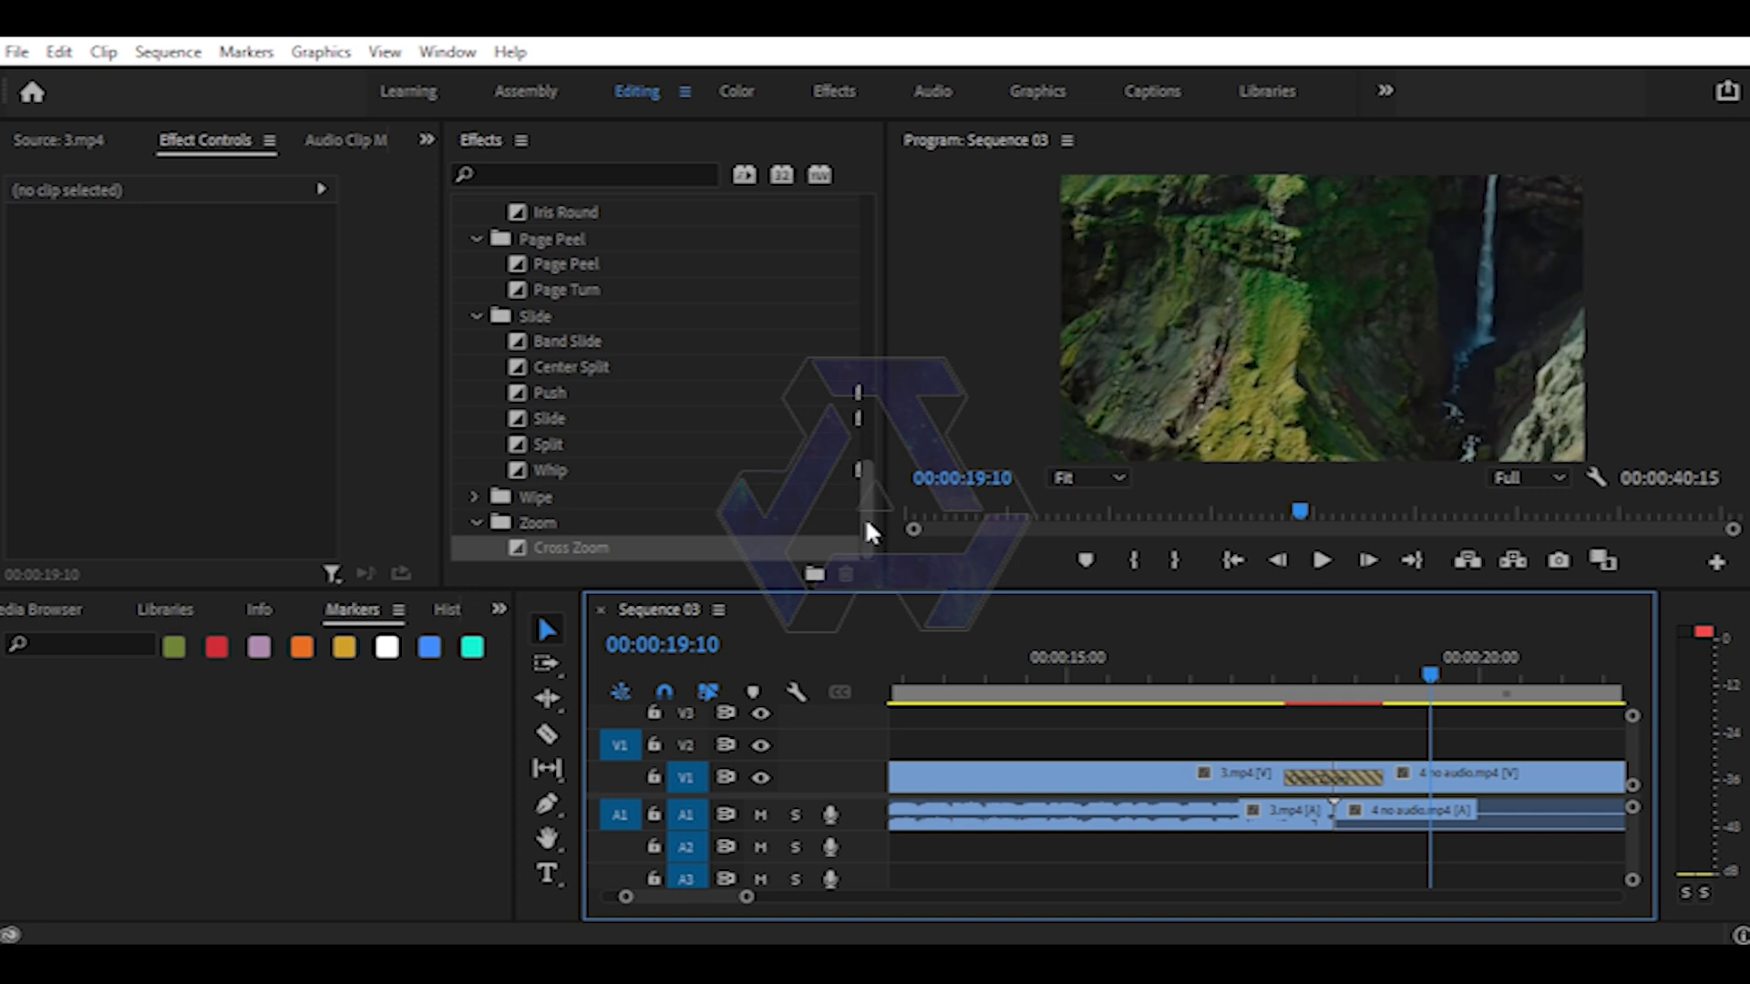
left_click_drag(868, 531, 865, 467)
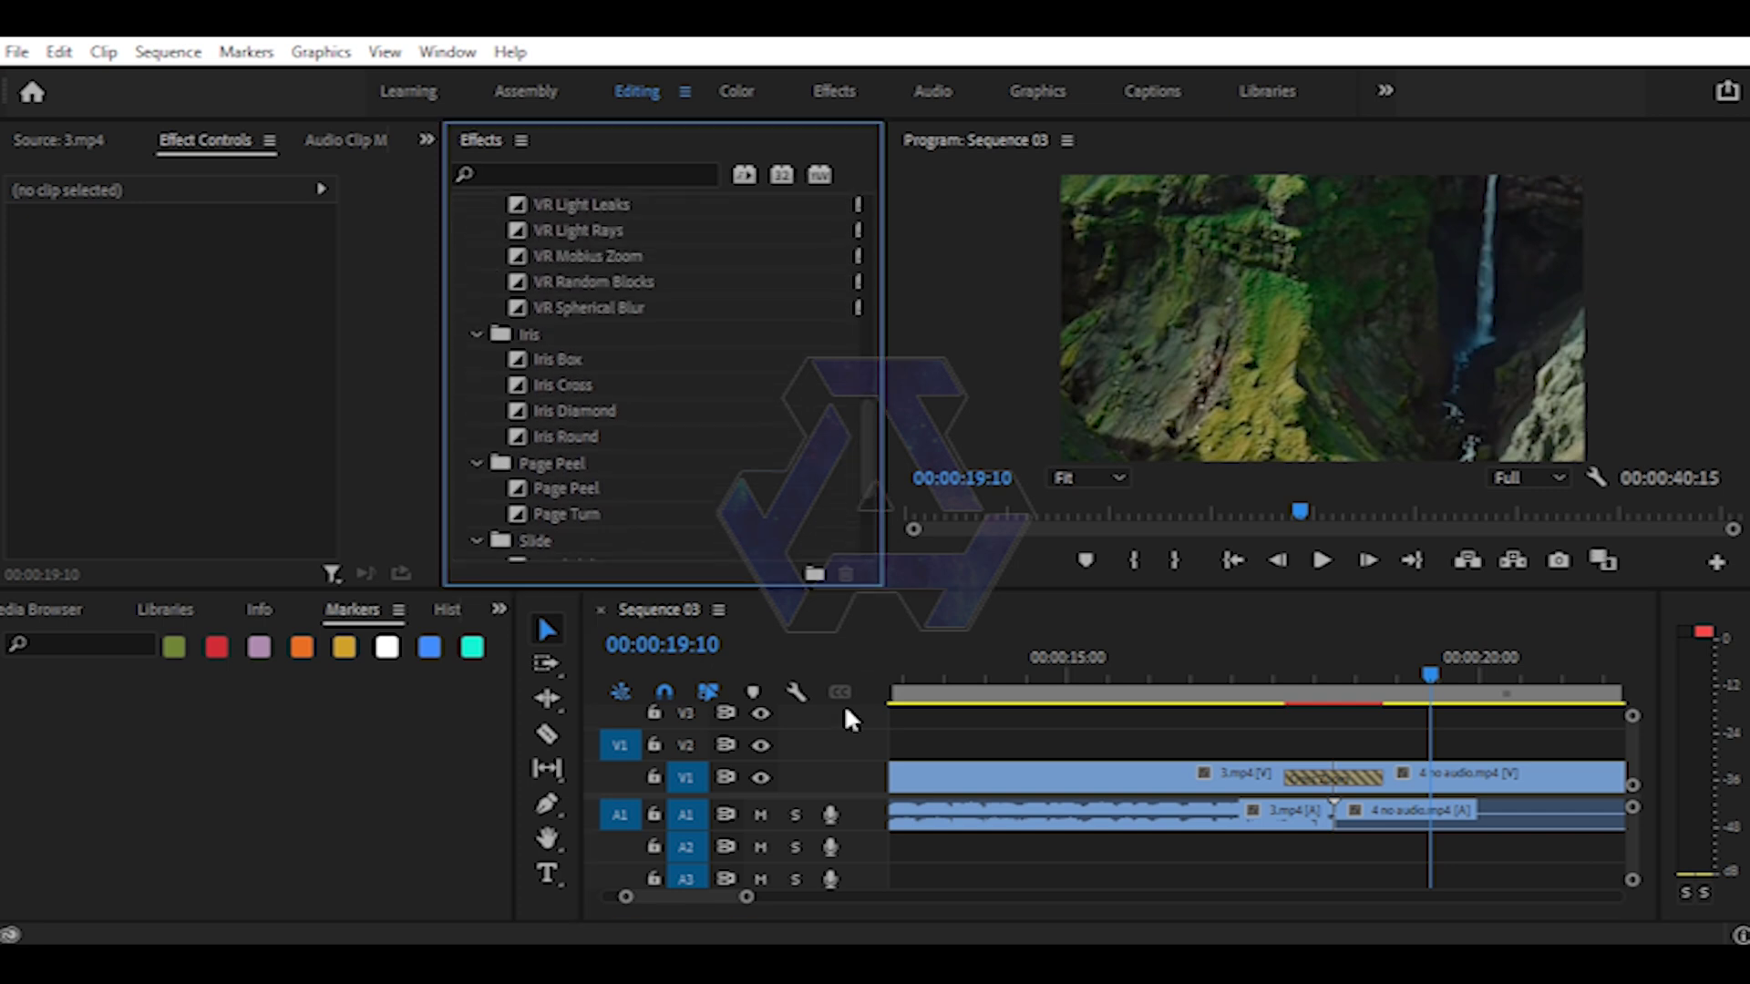
left_click(1354, 774)
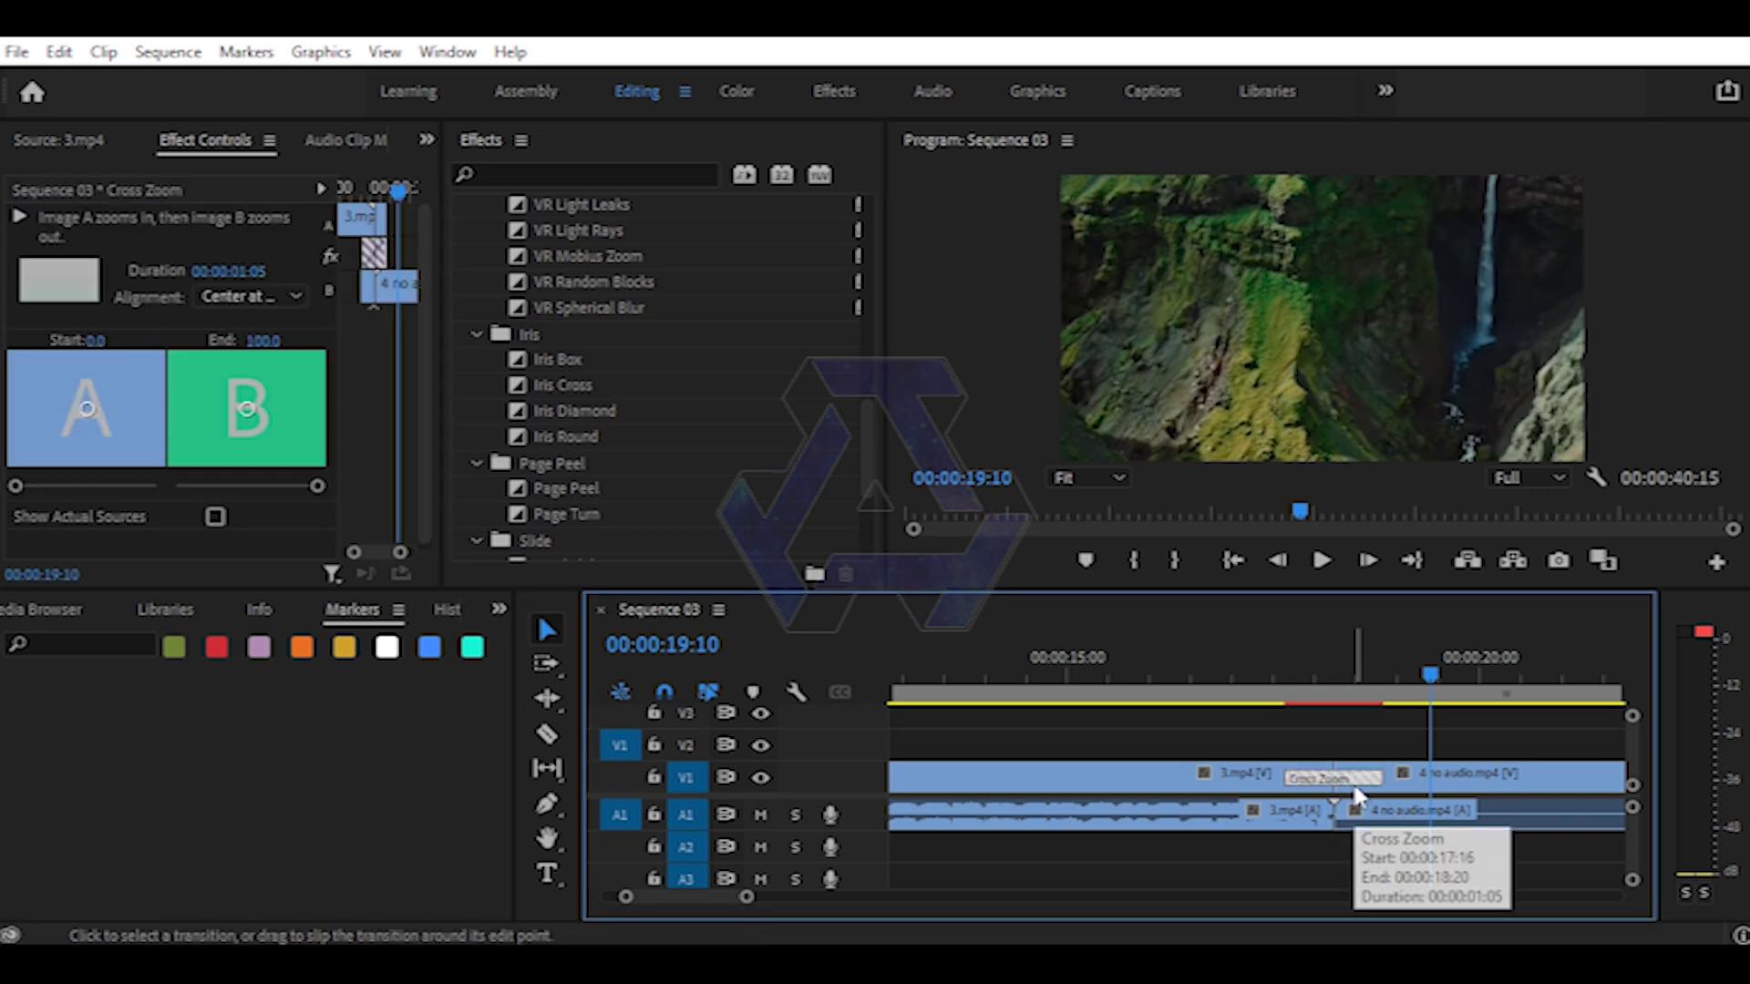
key("Delete")
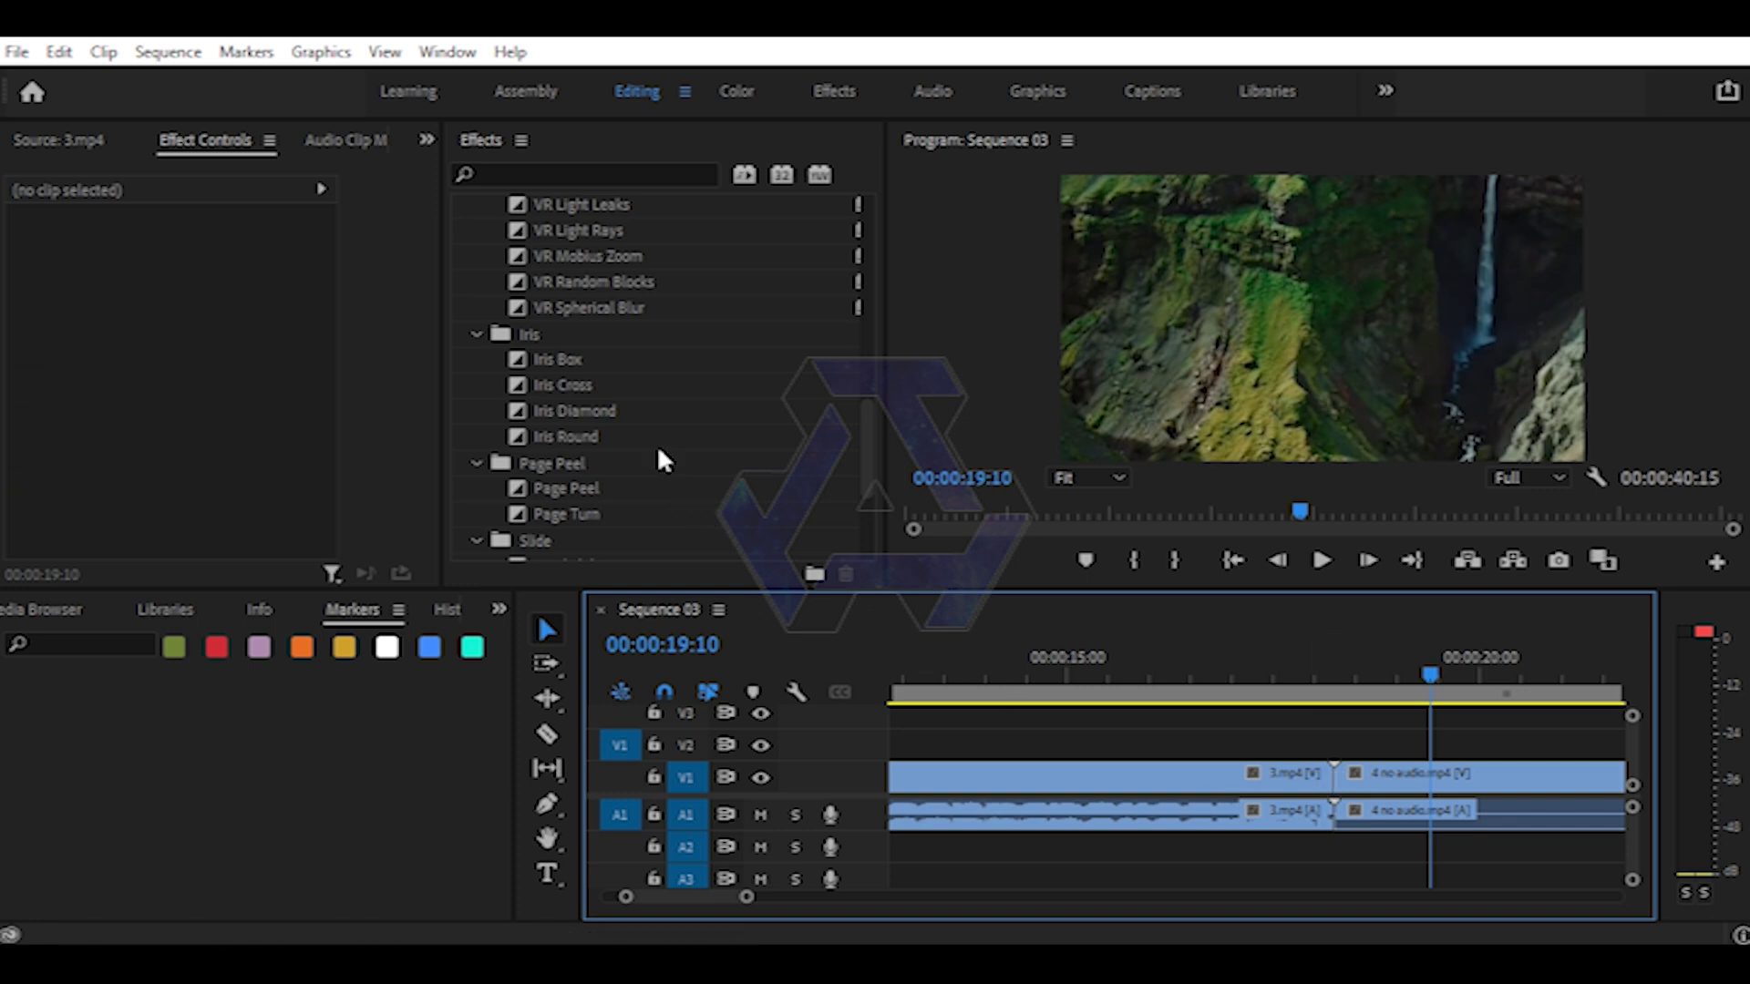
scroll(660, 456, "up", 3)
scroll(658, 456, "up", 3)
scroll(656, 459, "up", 3)
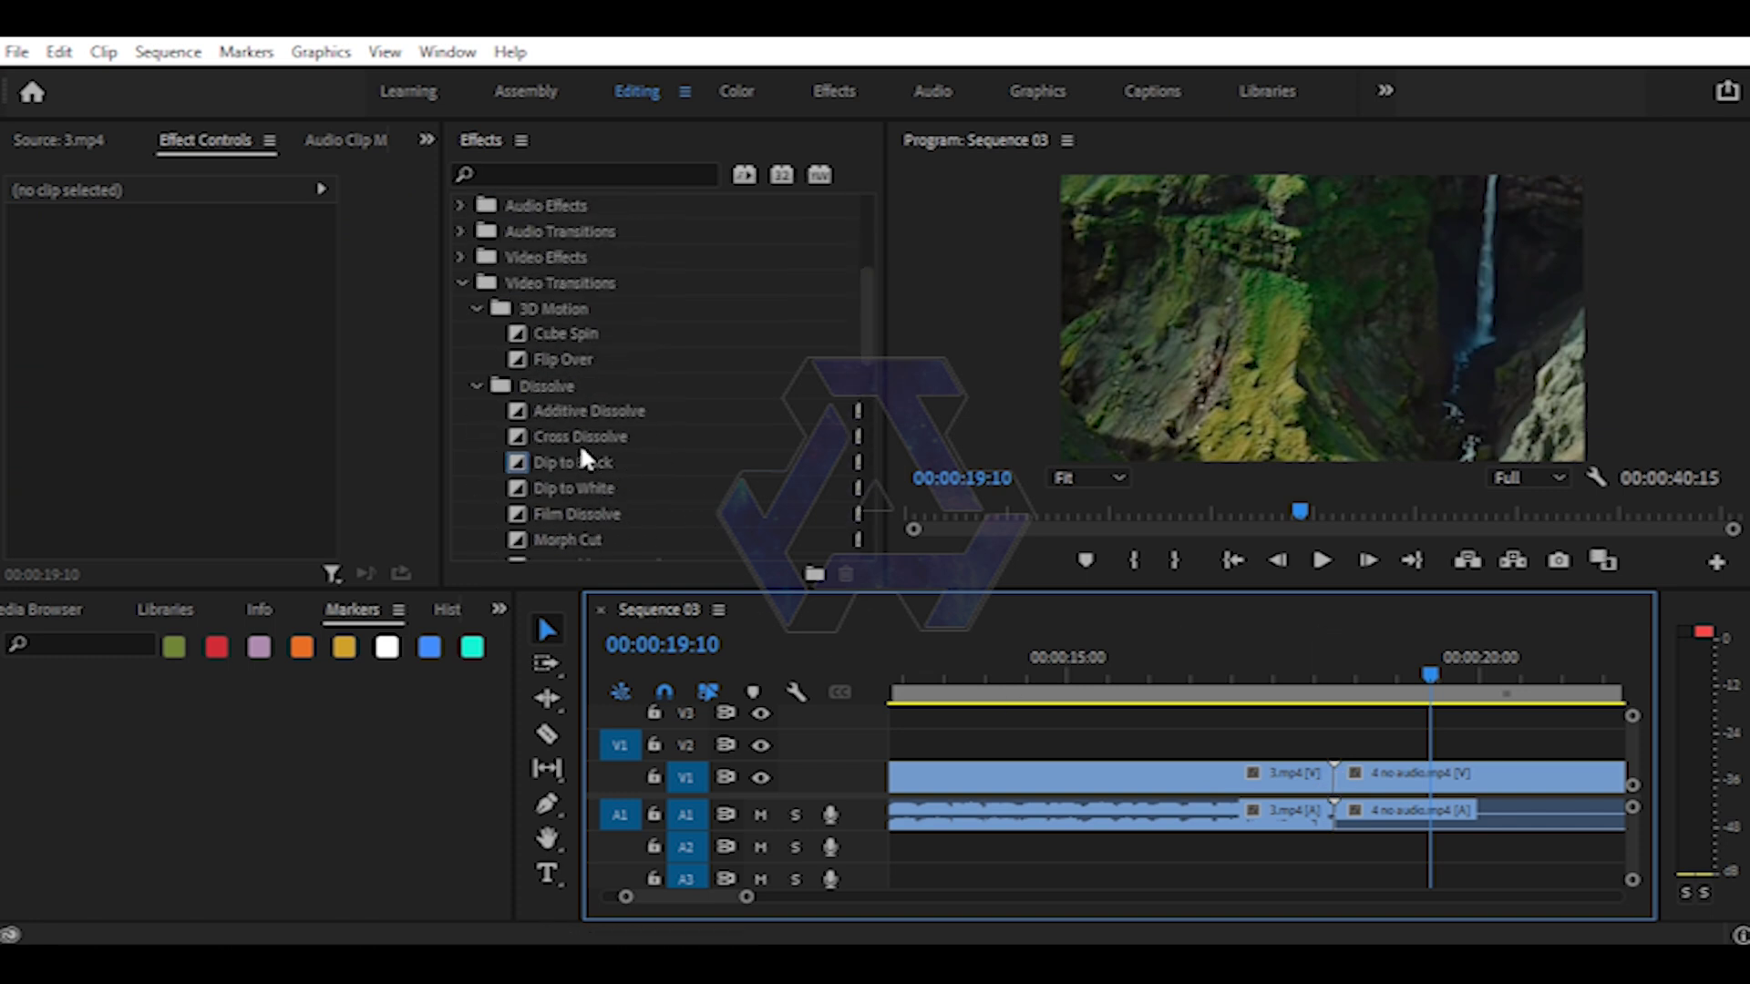
- Make Cross Dissolve the default transition and apply it to the V1 cut with Ctrl+D
left_click(521, 444)
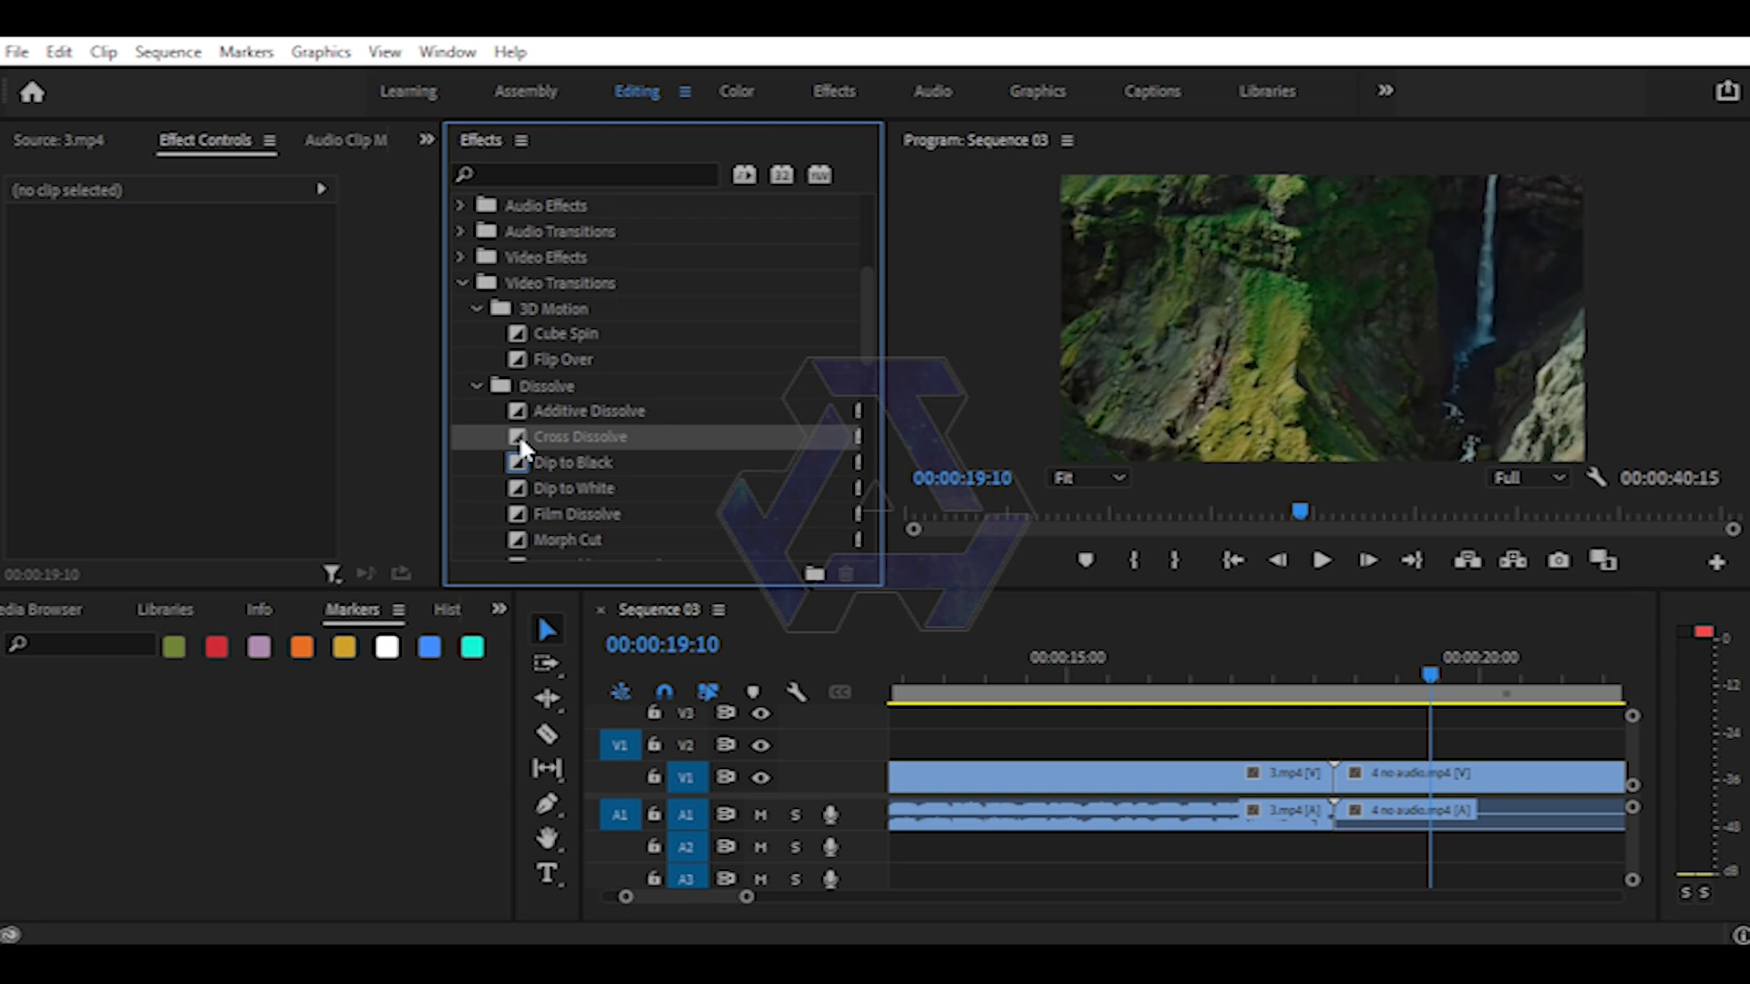
right_click(521, 434)
left_click(534, 441)
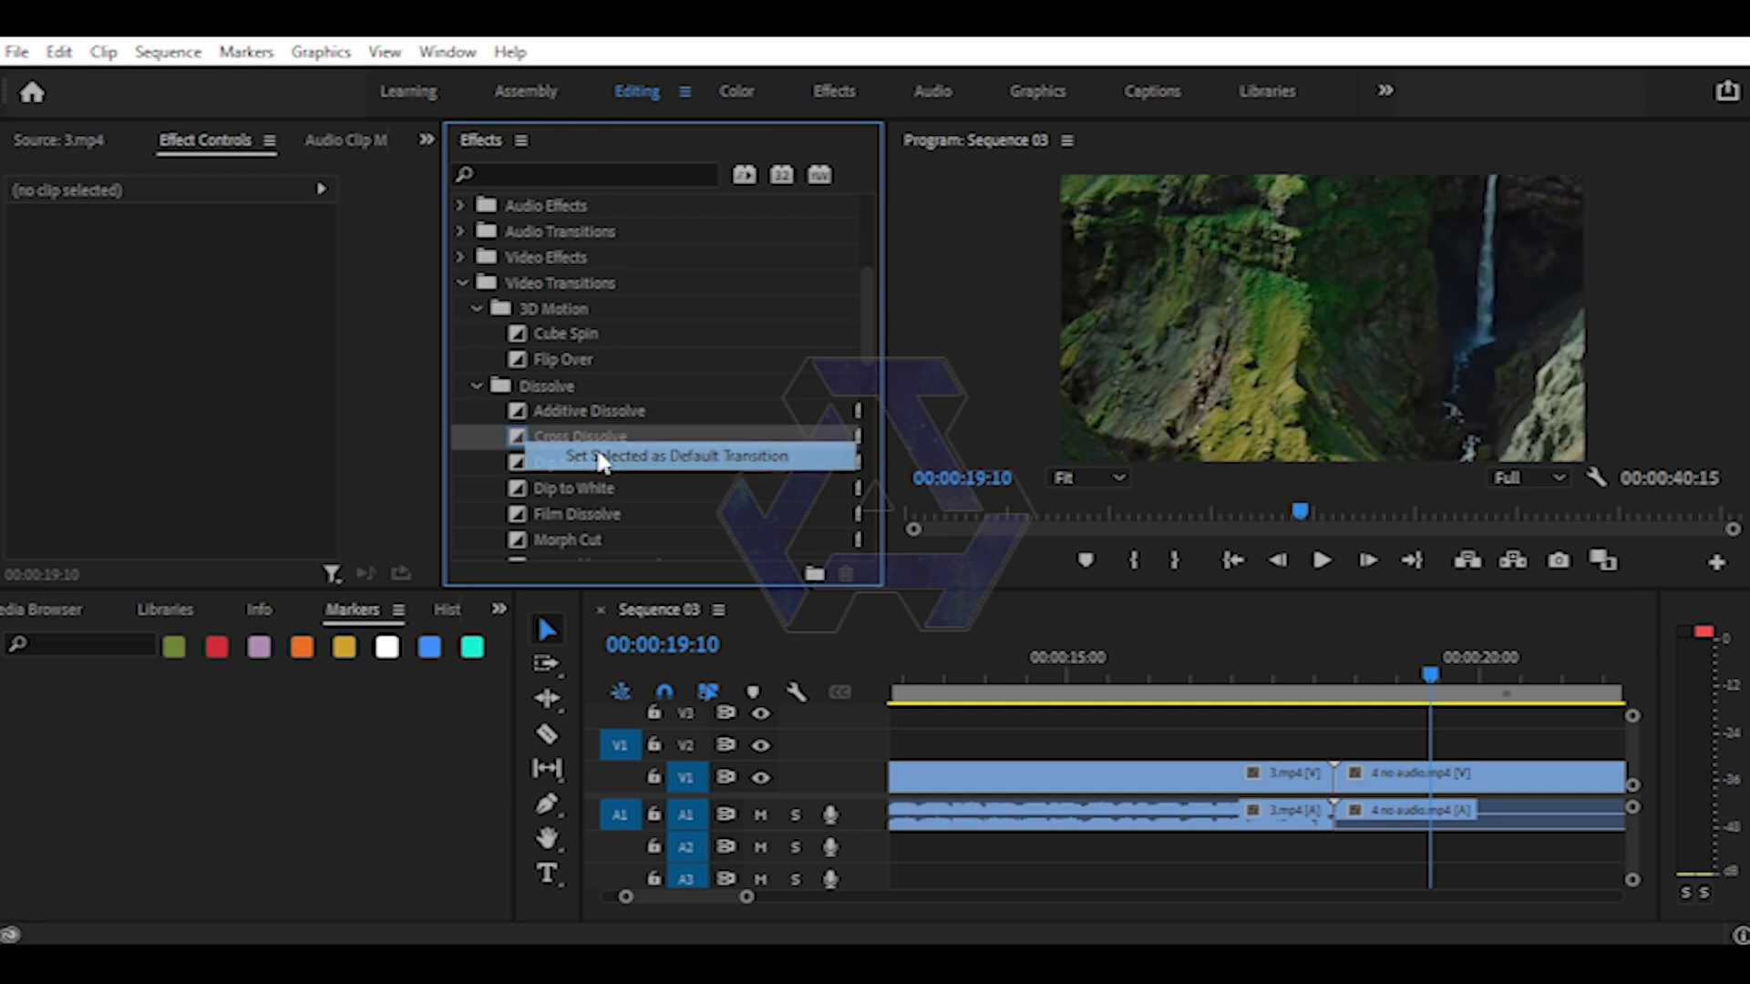
key("ctrl+d")
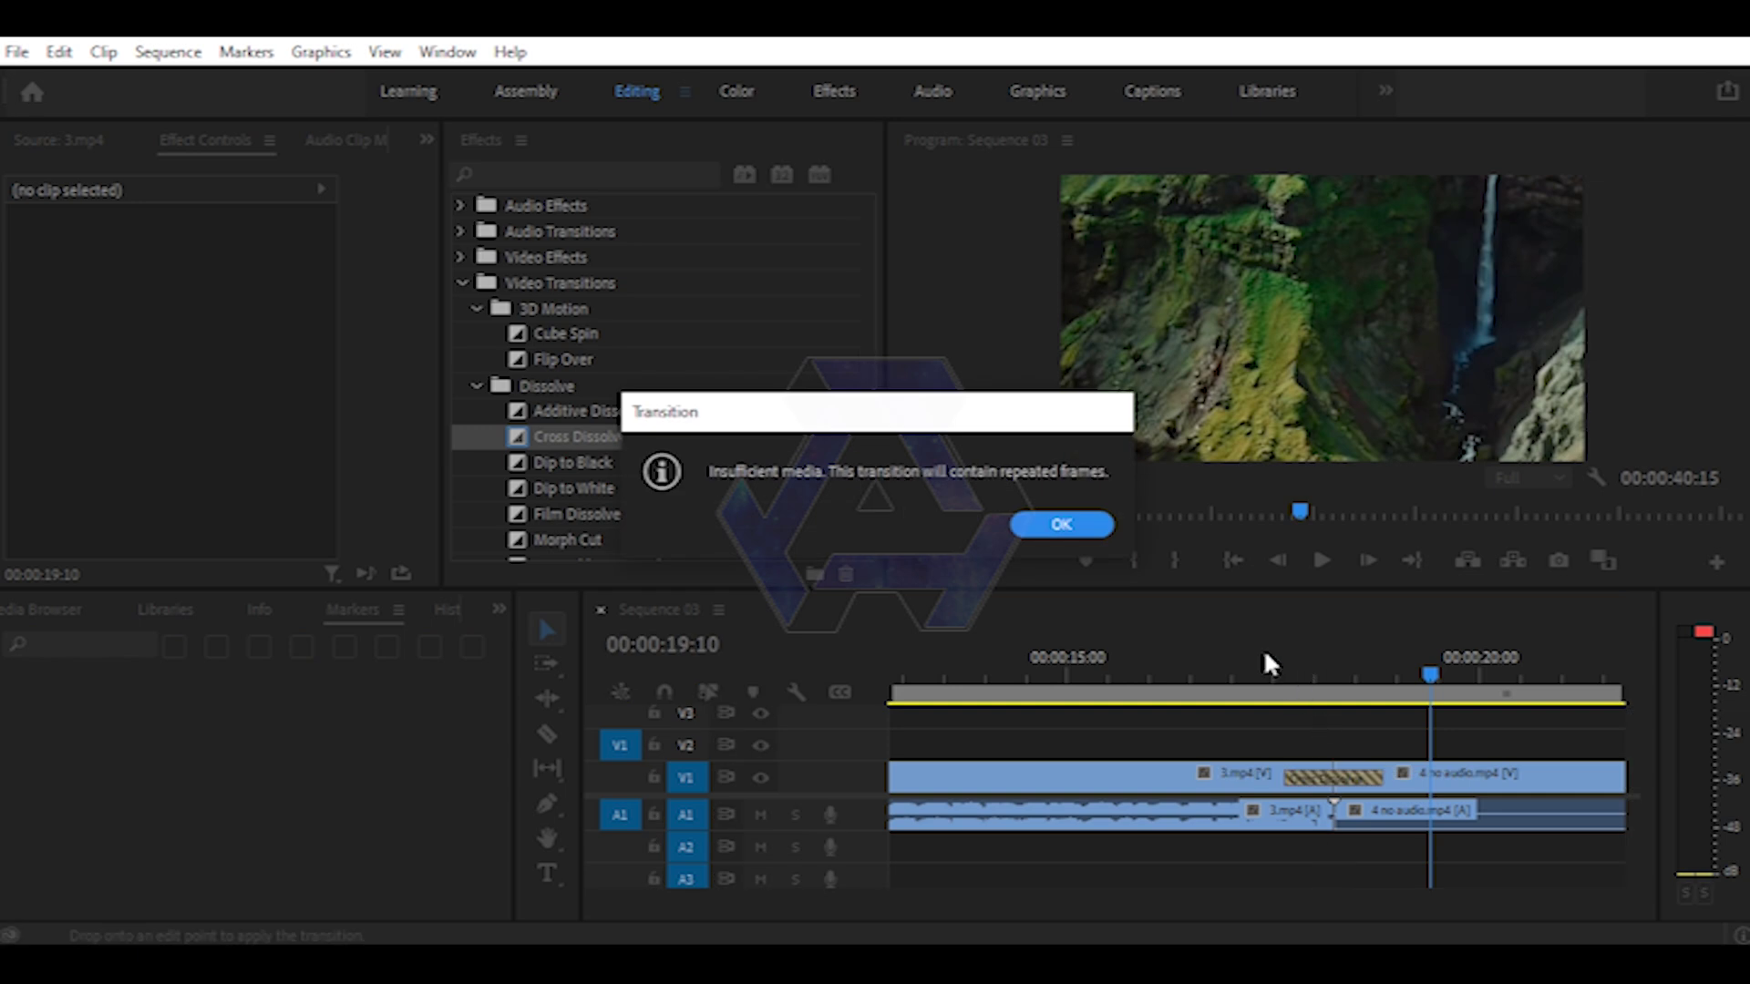
left_click(1078, 530)
- Play back the Cross Dissolve between 3.mp4 and 4 no audio.mp4 from just before the cut
left_click(1305, 668)
key("space")
left_click(1303, 704)
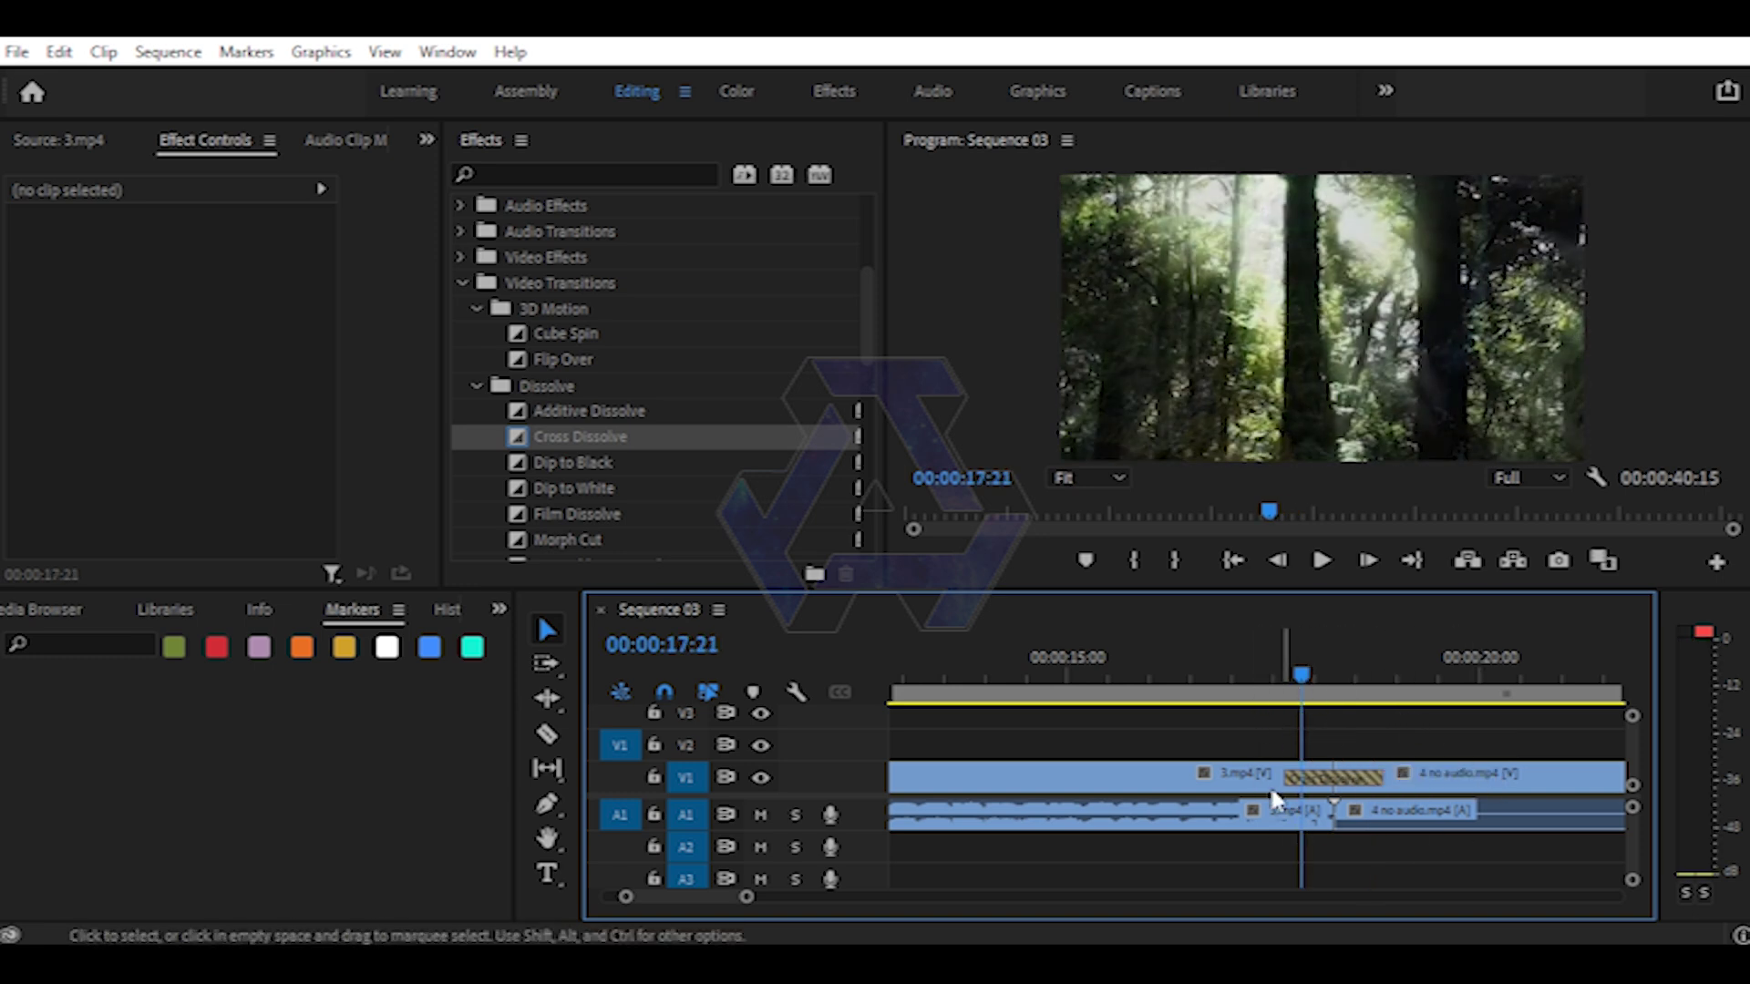
left_click(1330, 780)
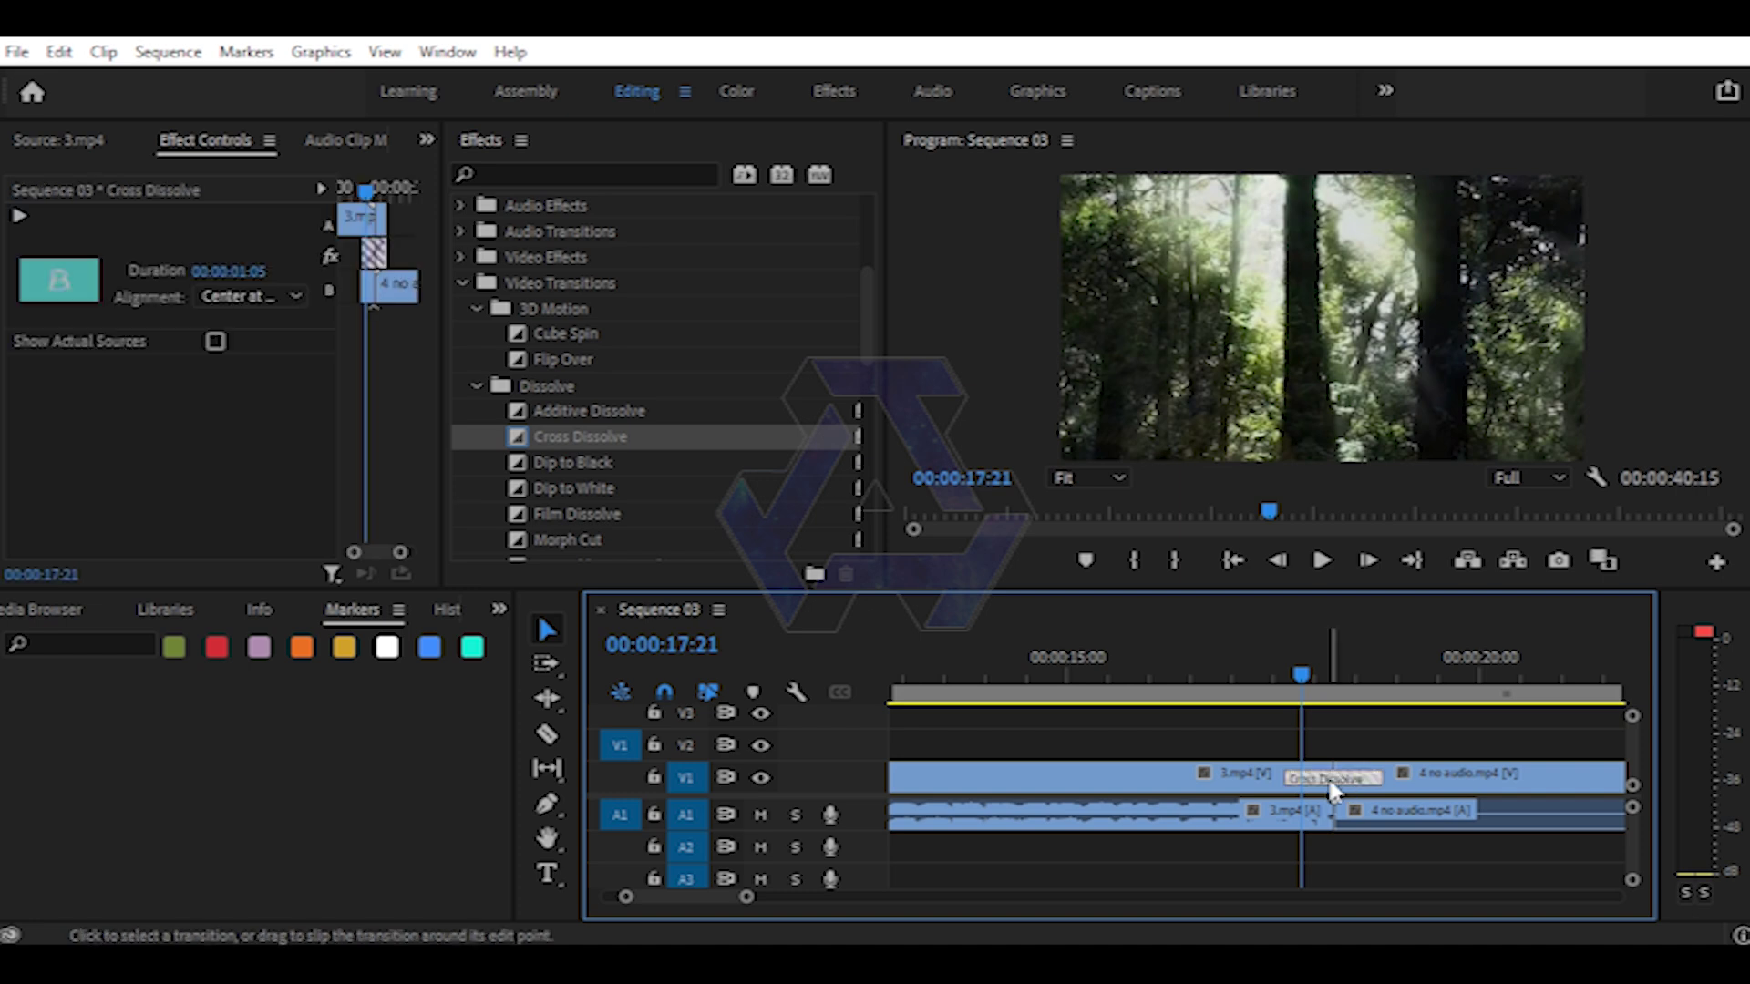
key("Delete")
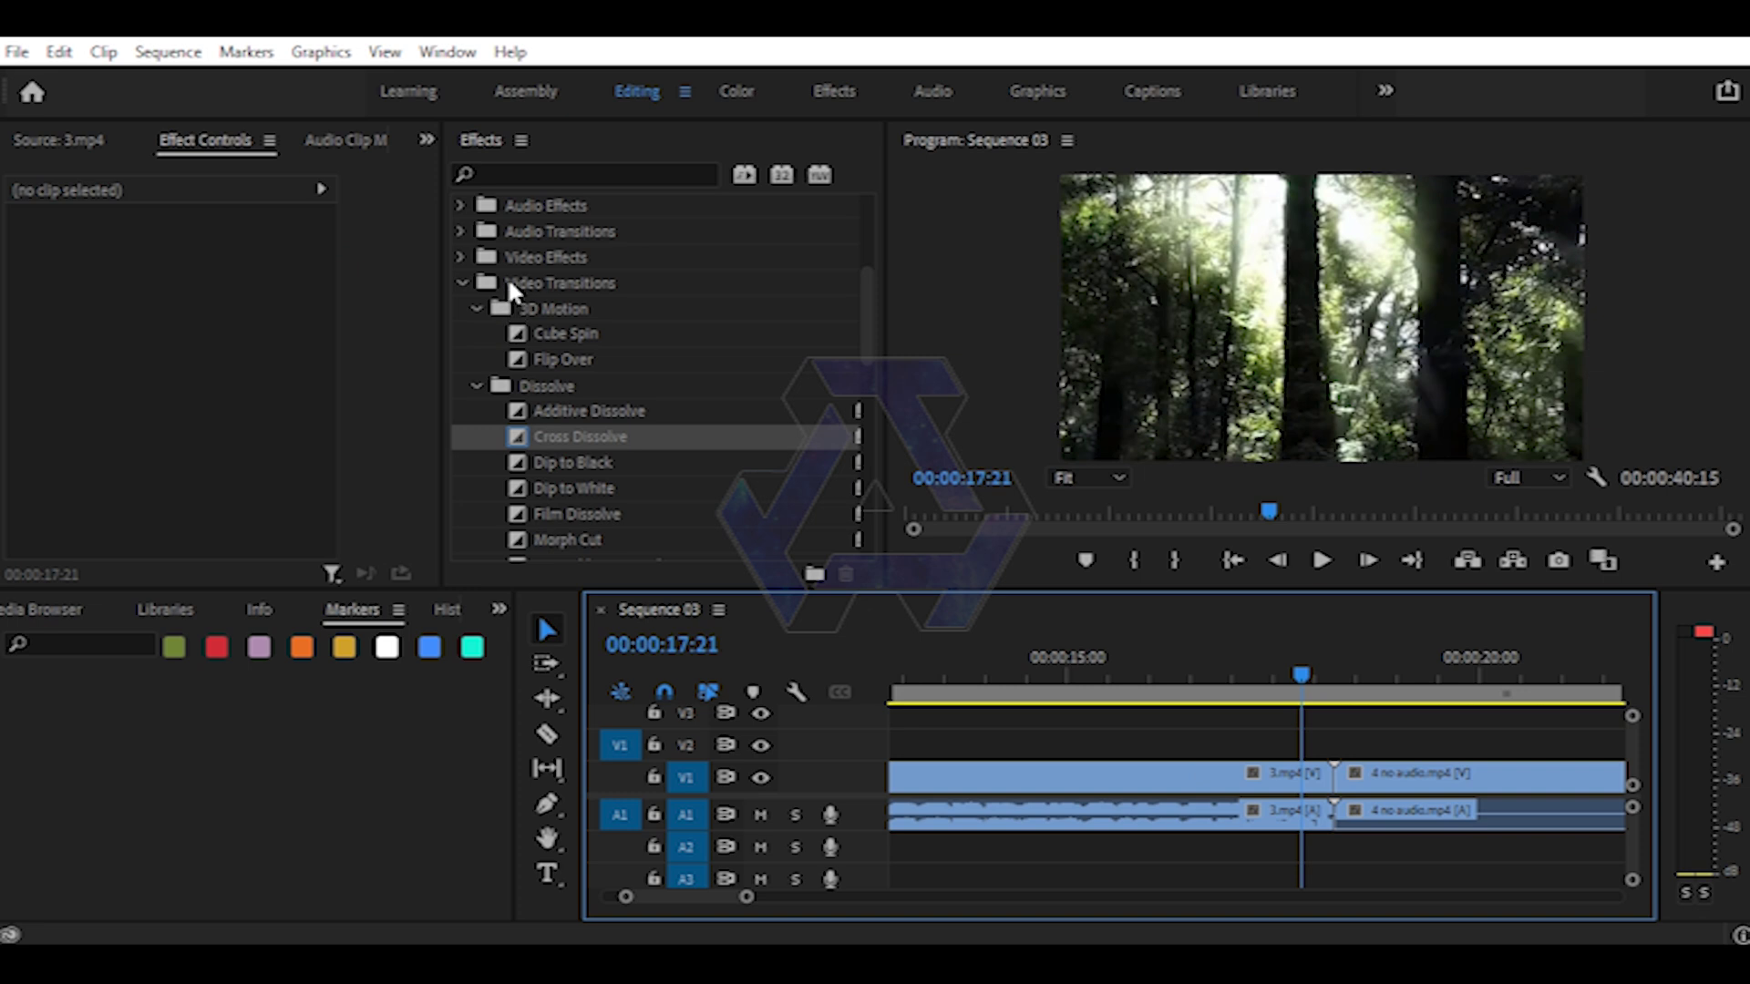
left_click(520, 337)
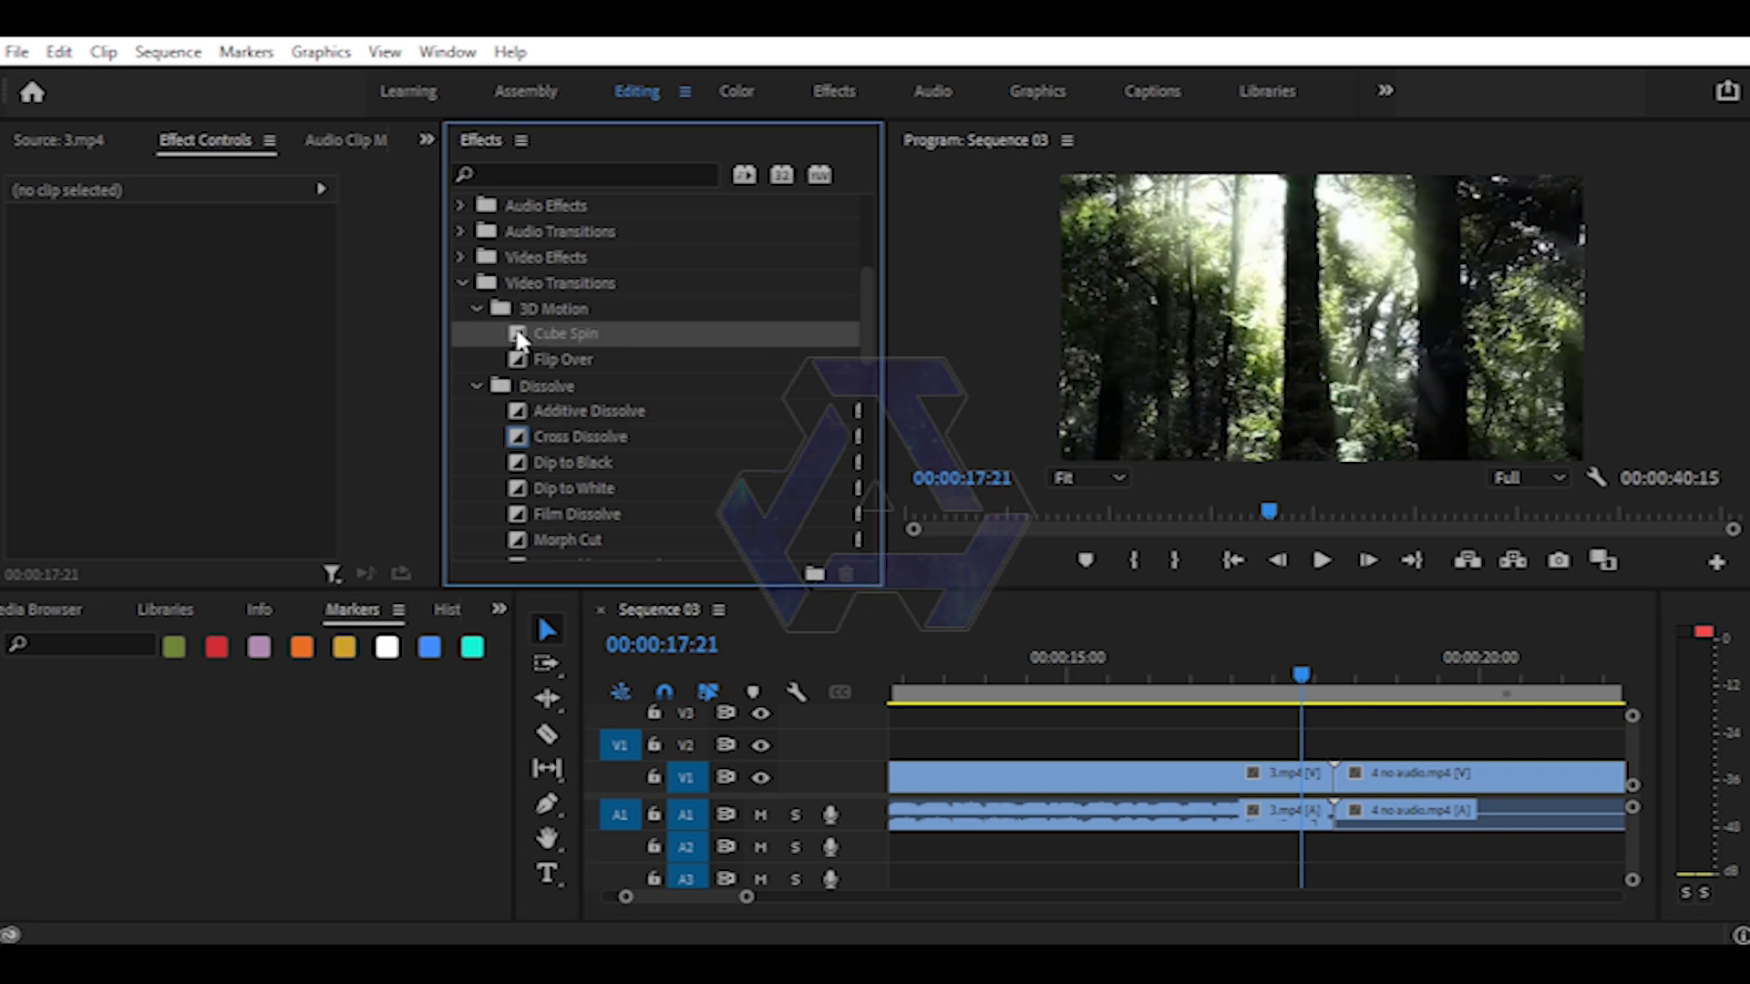
left_click_drag(520, 338, 1333, 776)
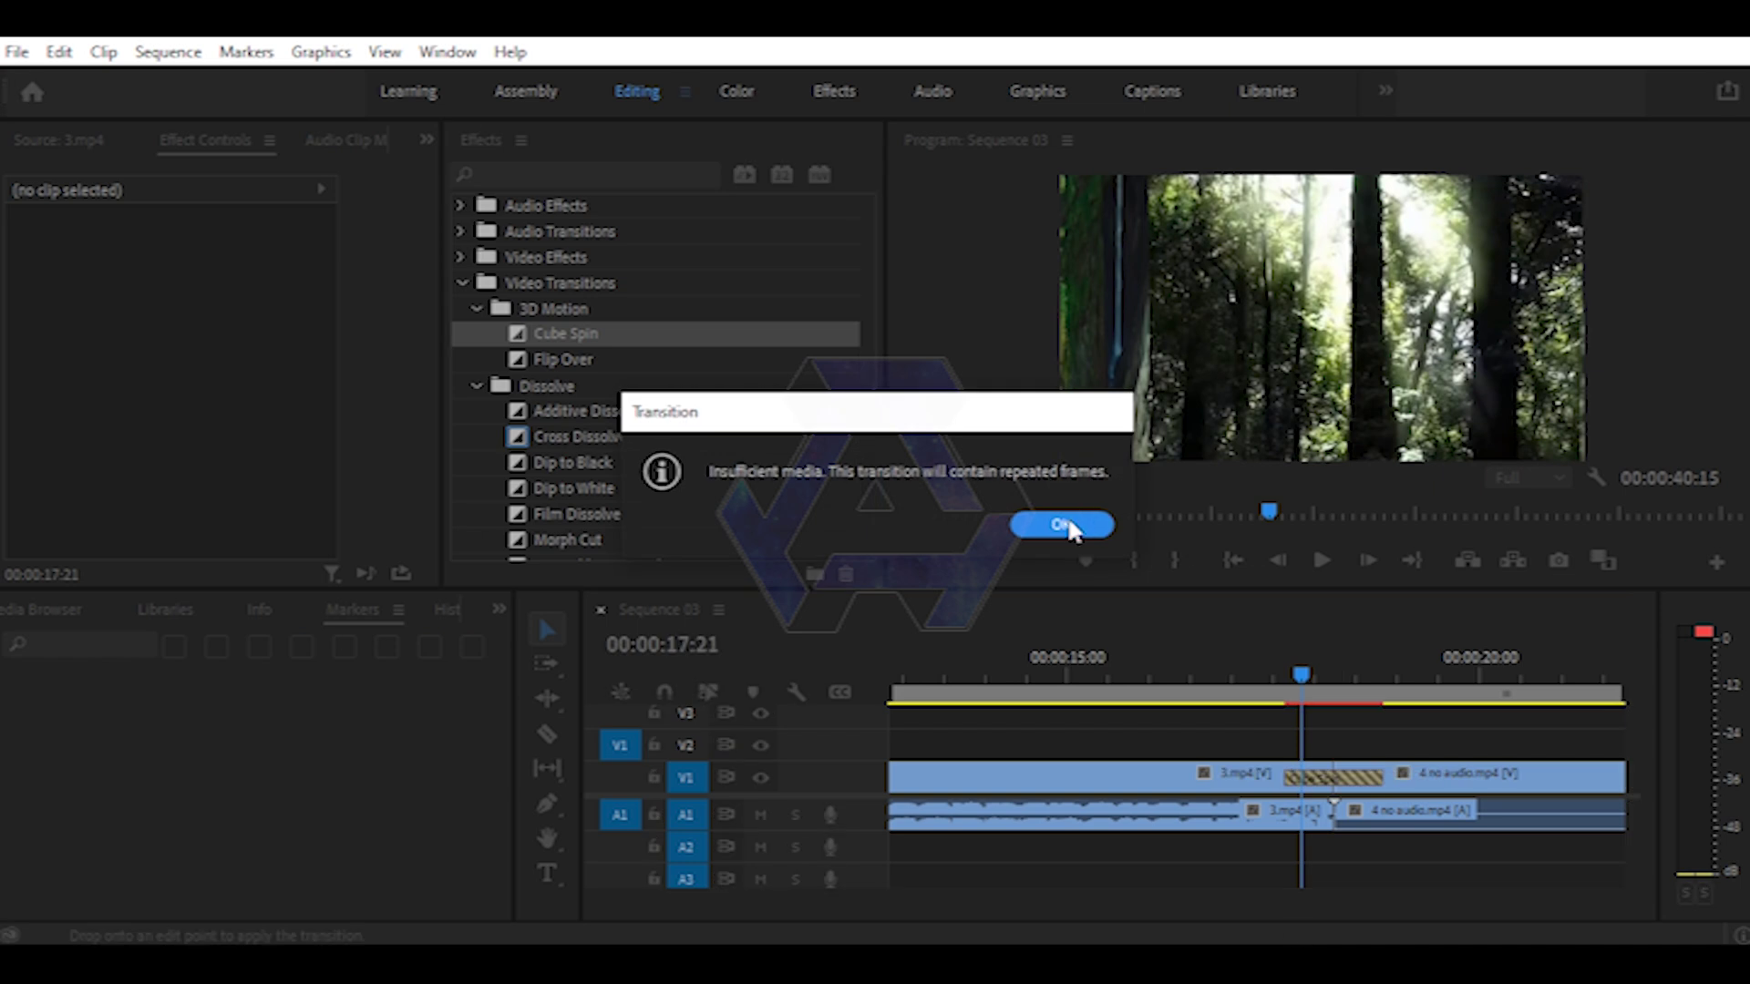
left_click(1080, 523)
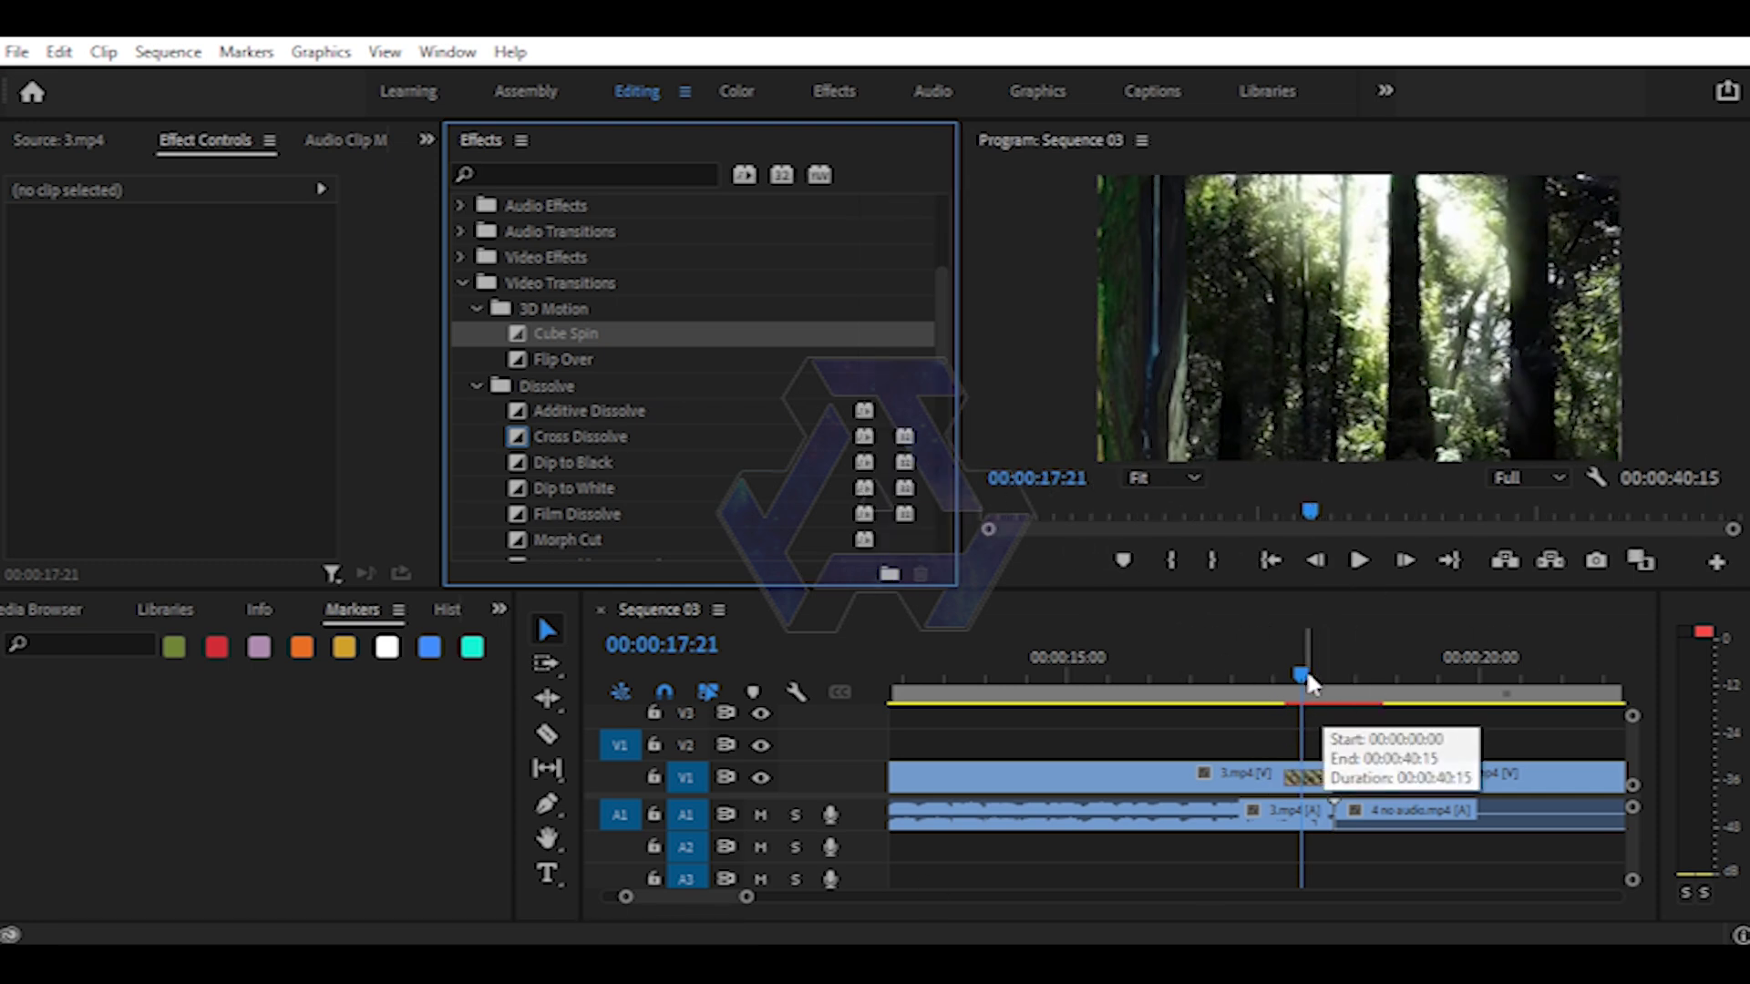
left_click(1265, 671)
mouse_move(1265, 672)
left_mouse_down()
mouse_move(1367, 711)
mouse_move(1298, 694)
left_mouse_up()
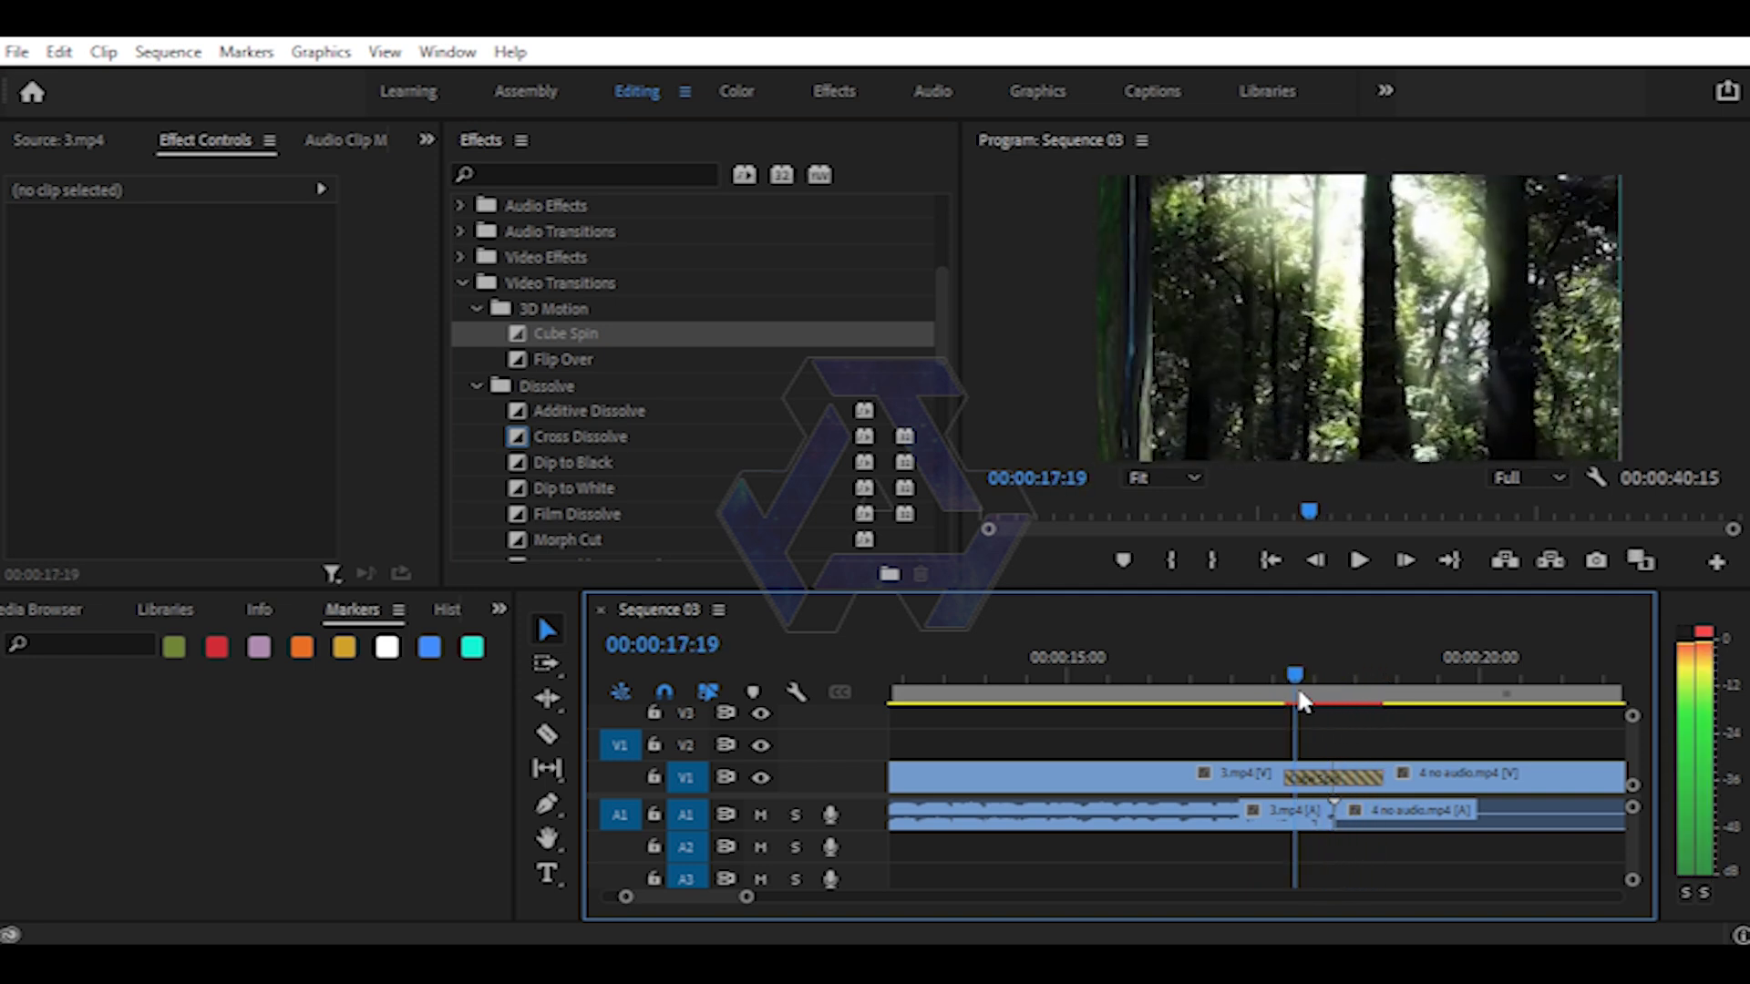
left_click(1319, 781)
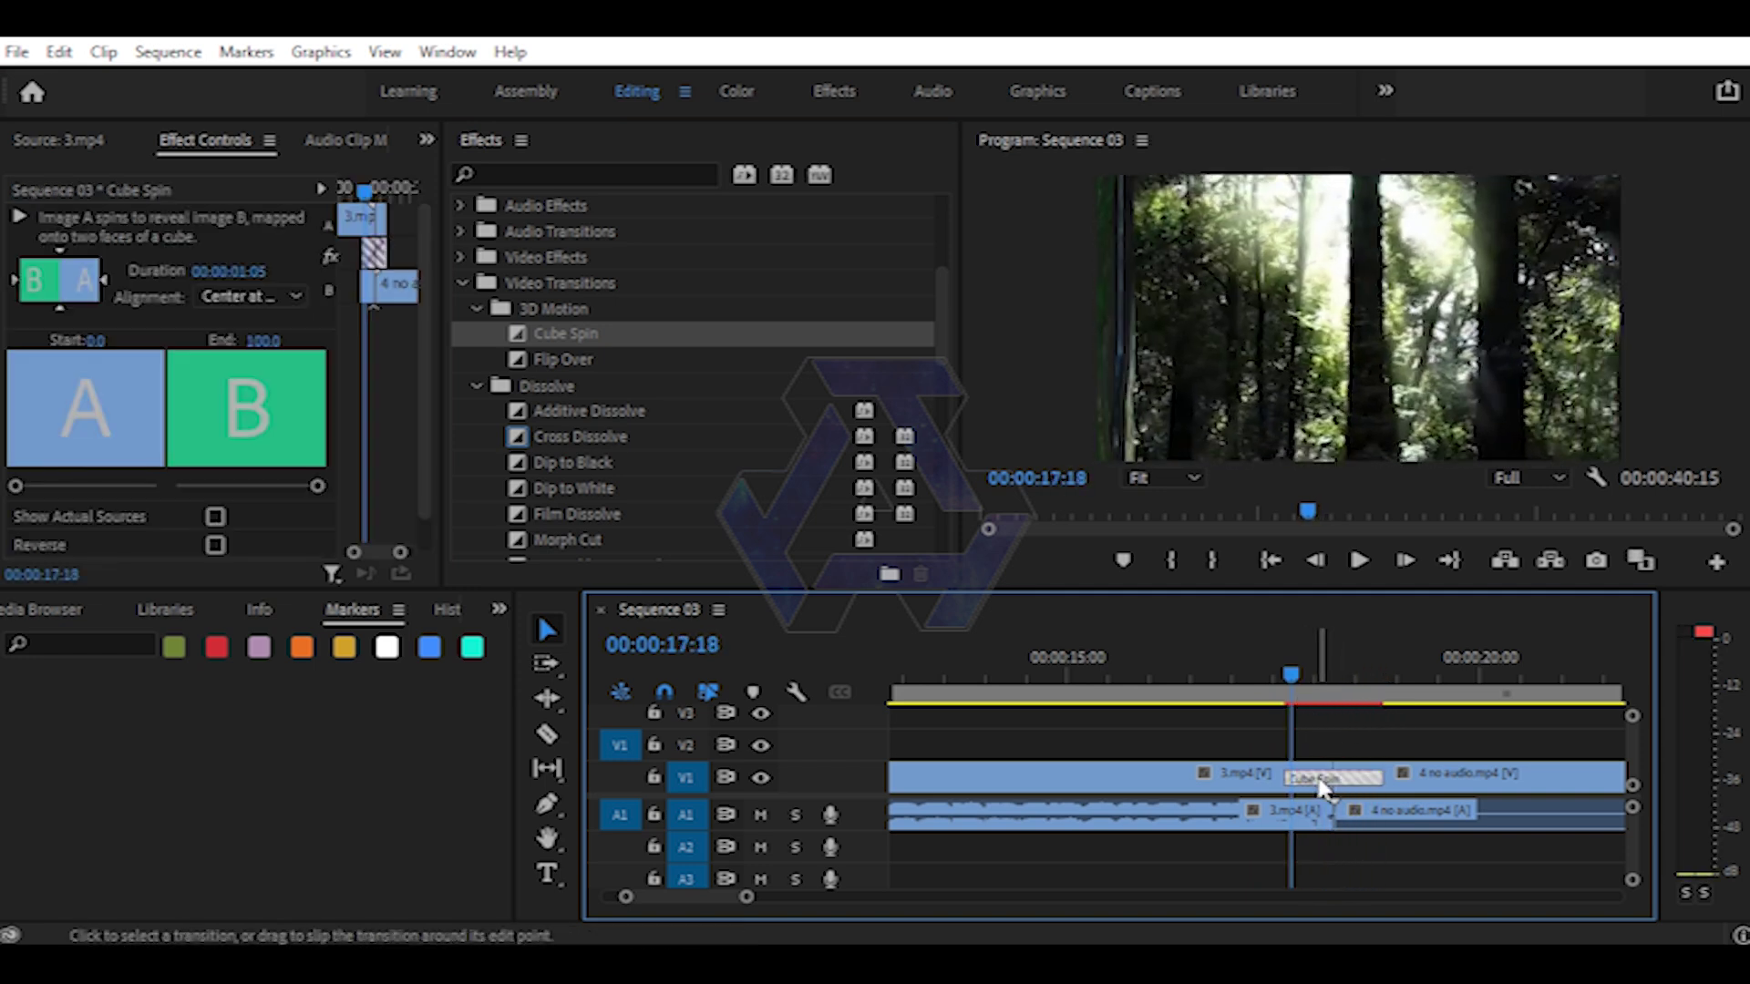
key("Delete")
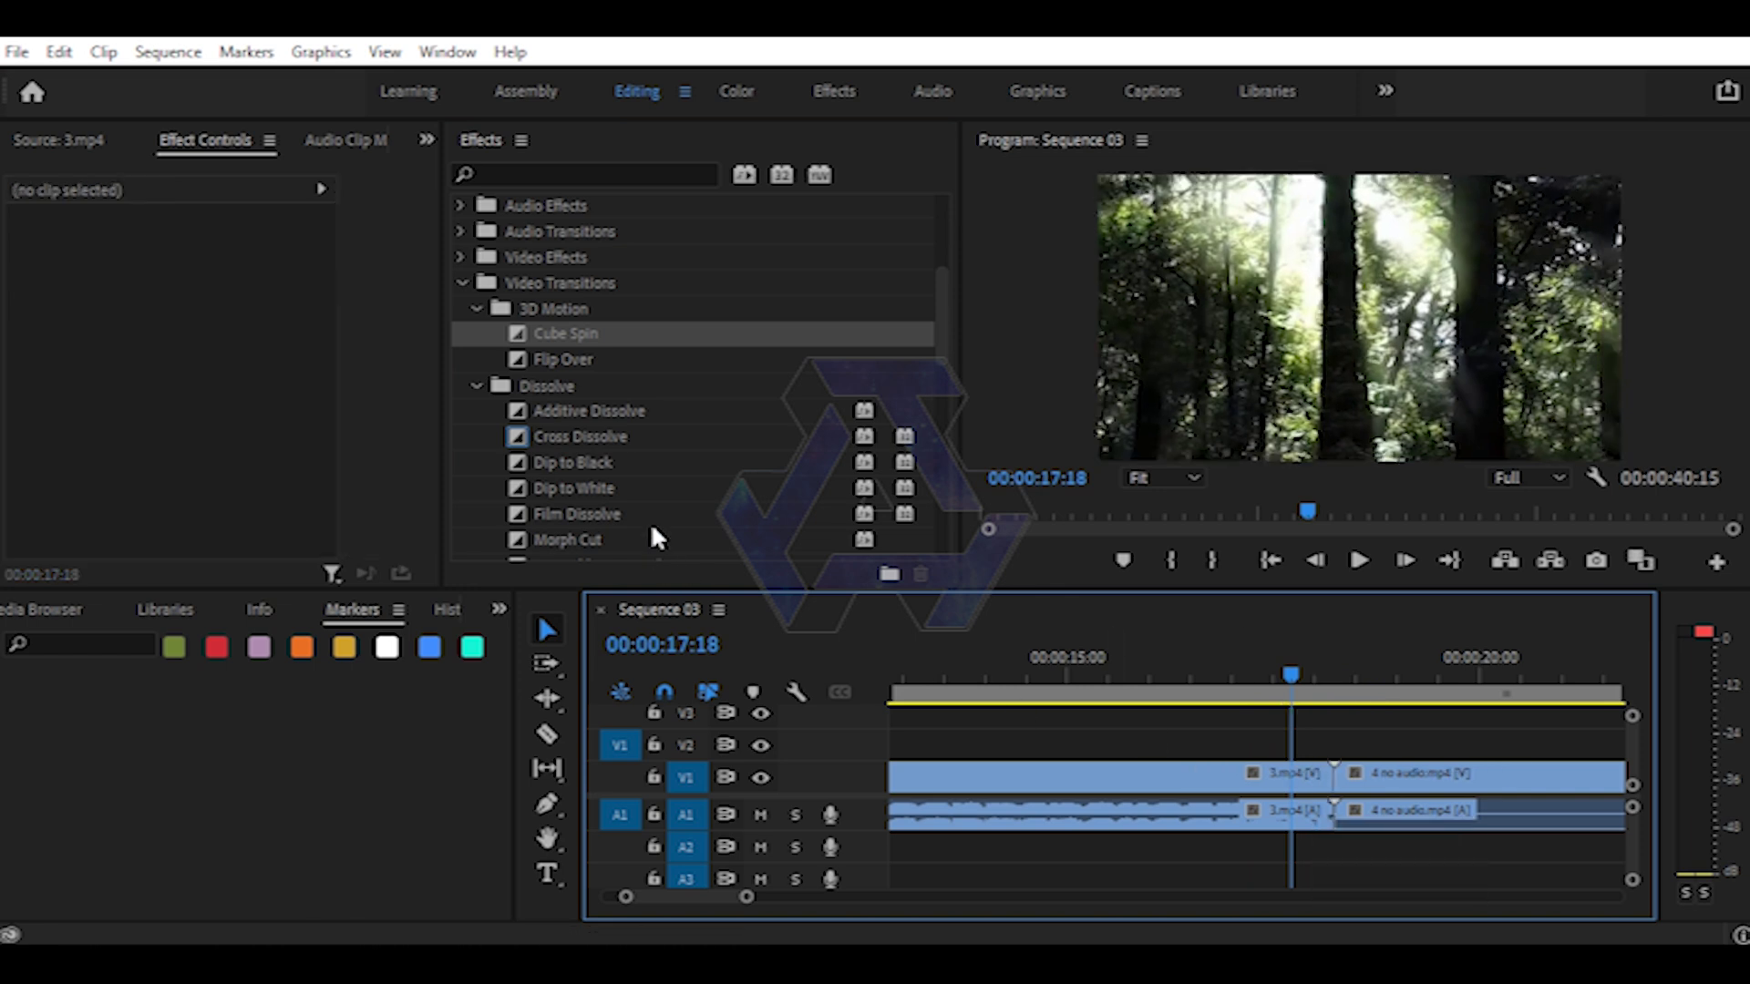
- Drag Cross Dissolve onto the V1 cut between 3.mp4 and 4 no audio.mp4 and scrub through it twice
mouse_move(512, 441)
left_mouse_down()
mouse_move(1305, 861)
mouse_move(1303, 774)
left_mouse_up()
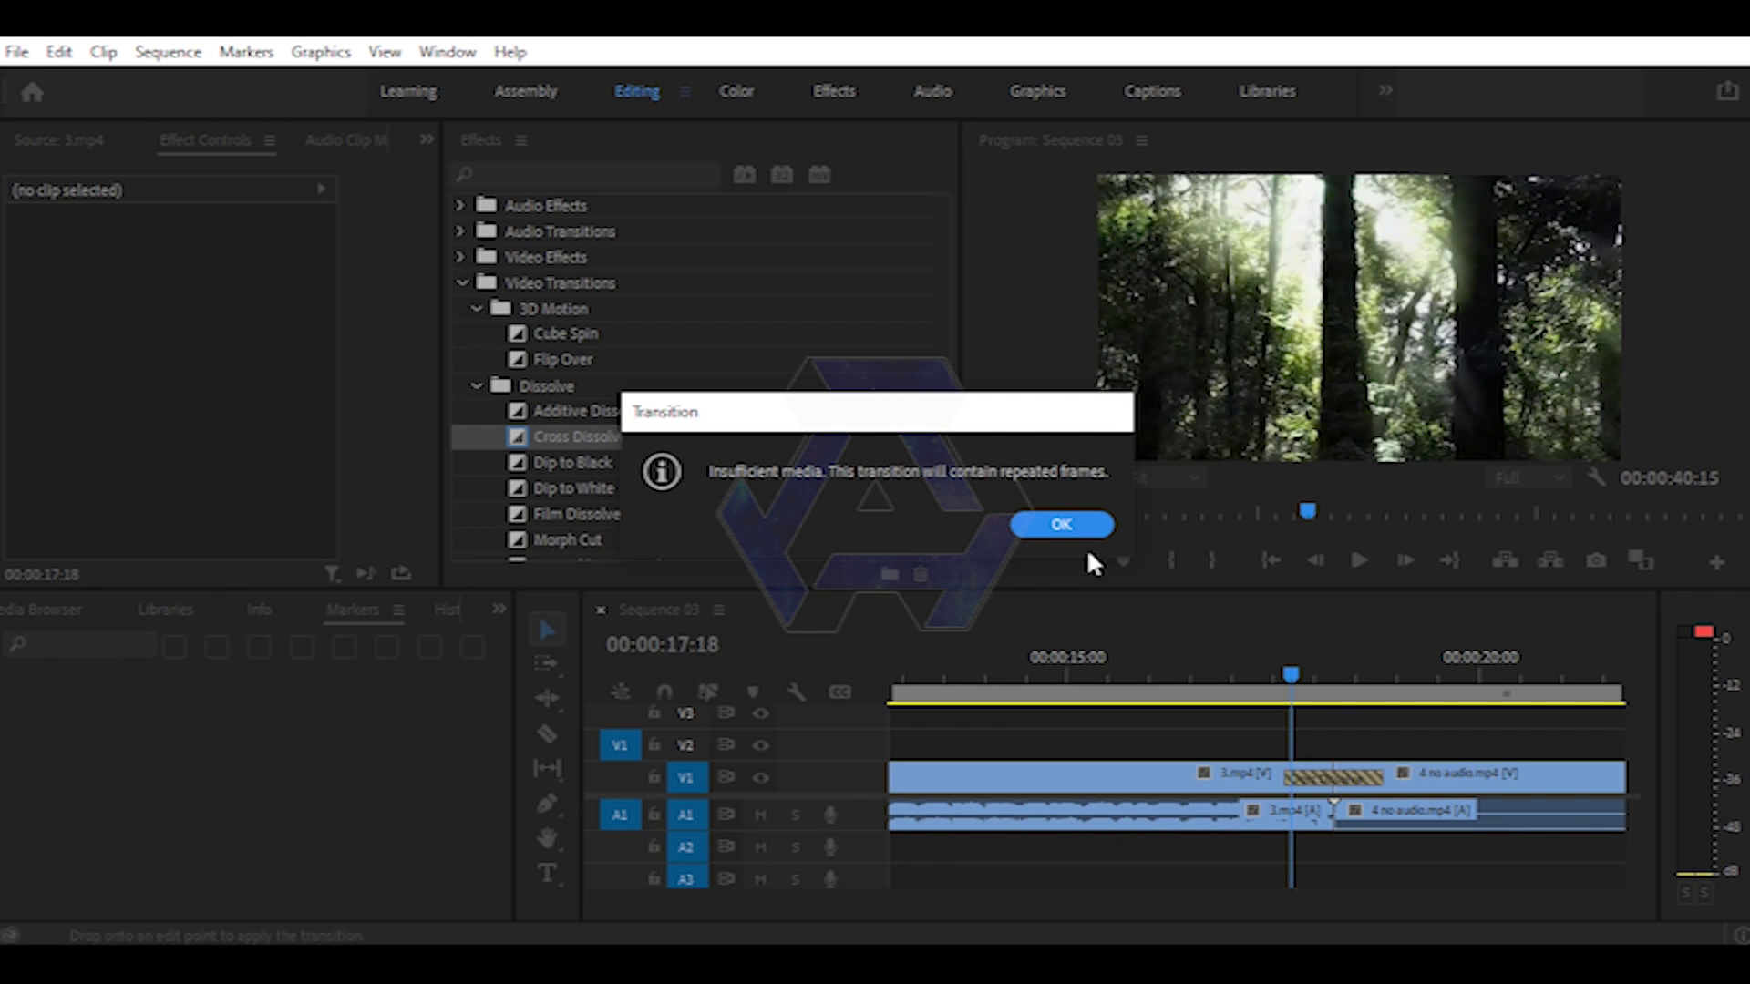
left_click(1063, 520)
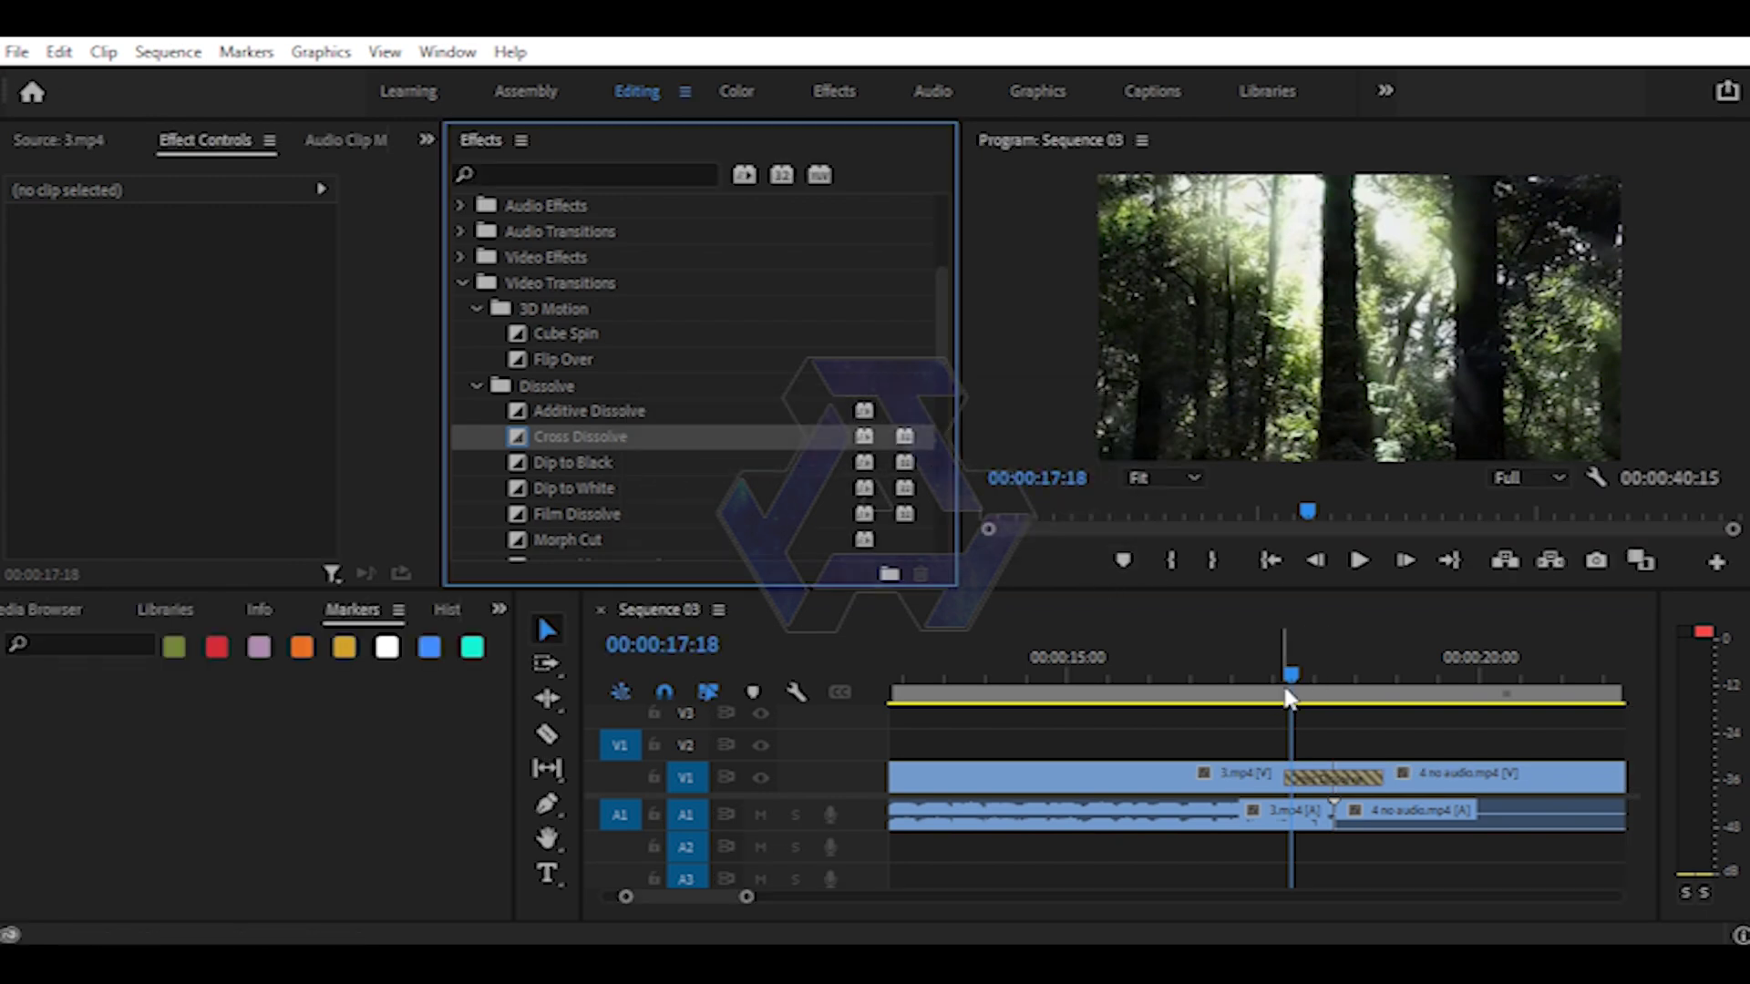
left_click_drag(1288, 698, 1367, 722)
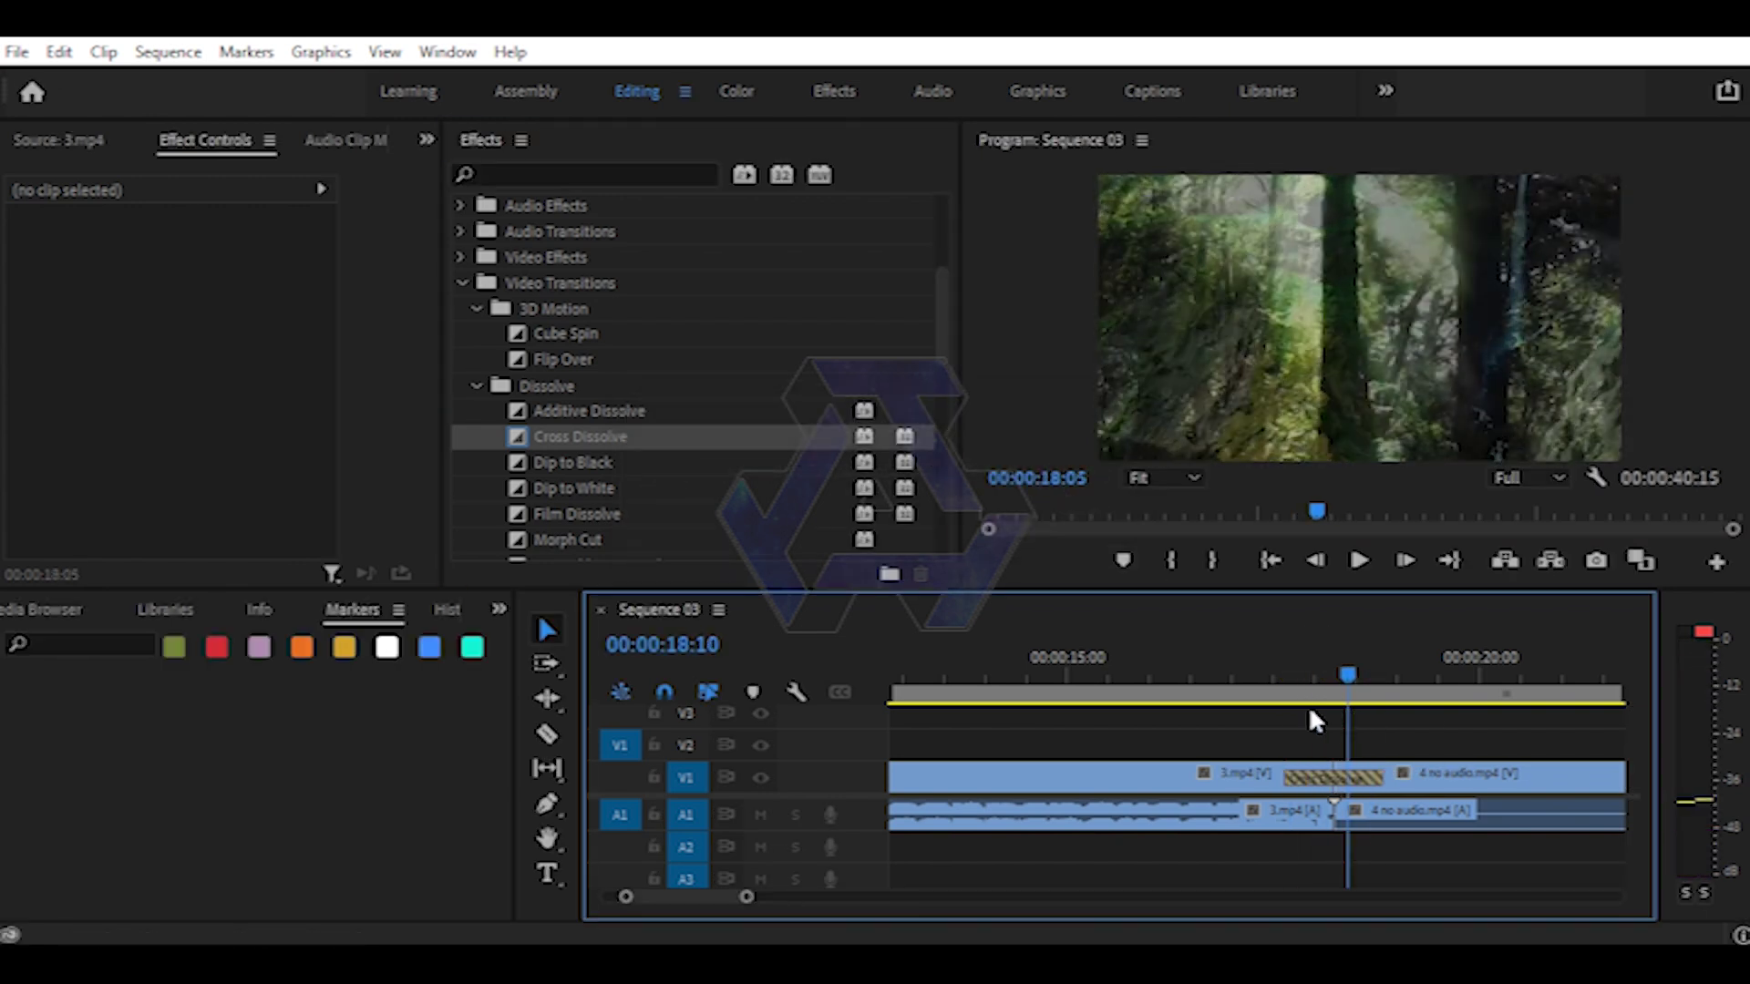
left_click_drag(1367, 722, 1270, 702)
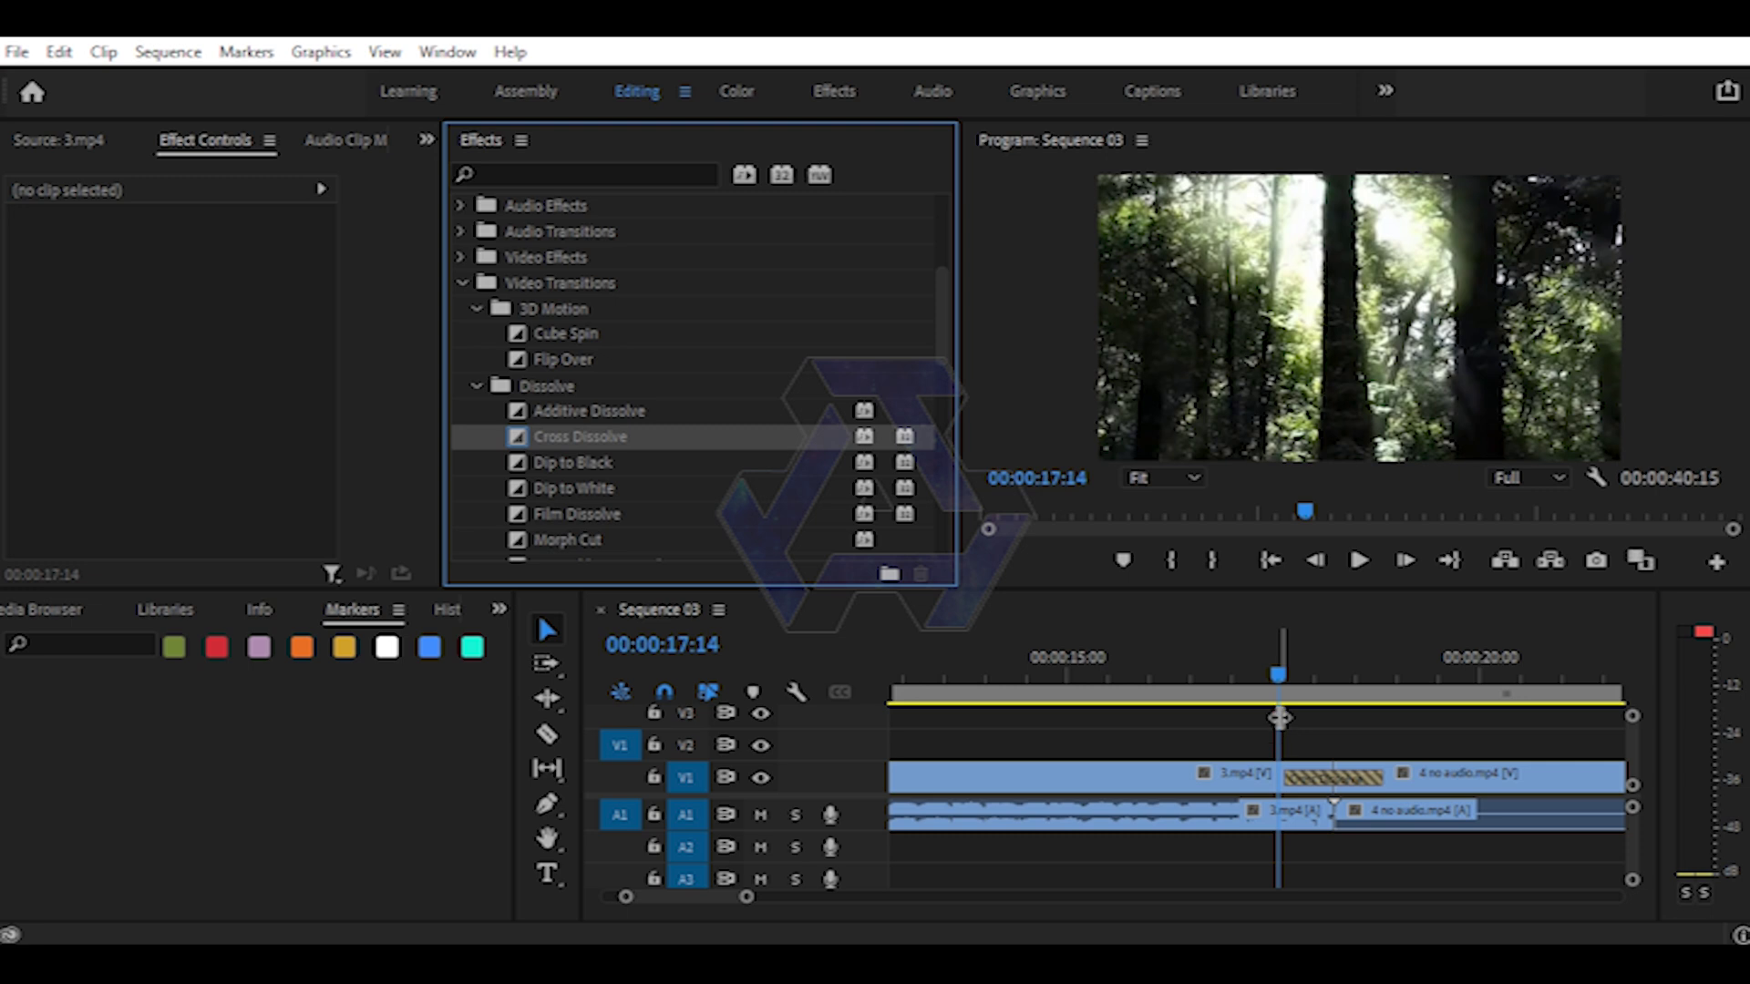
left_click_drag(1276, 679, 1367, 676)
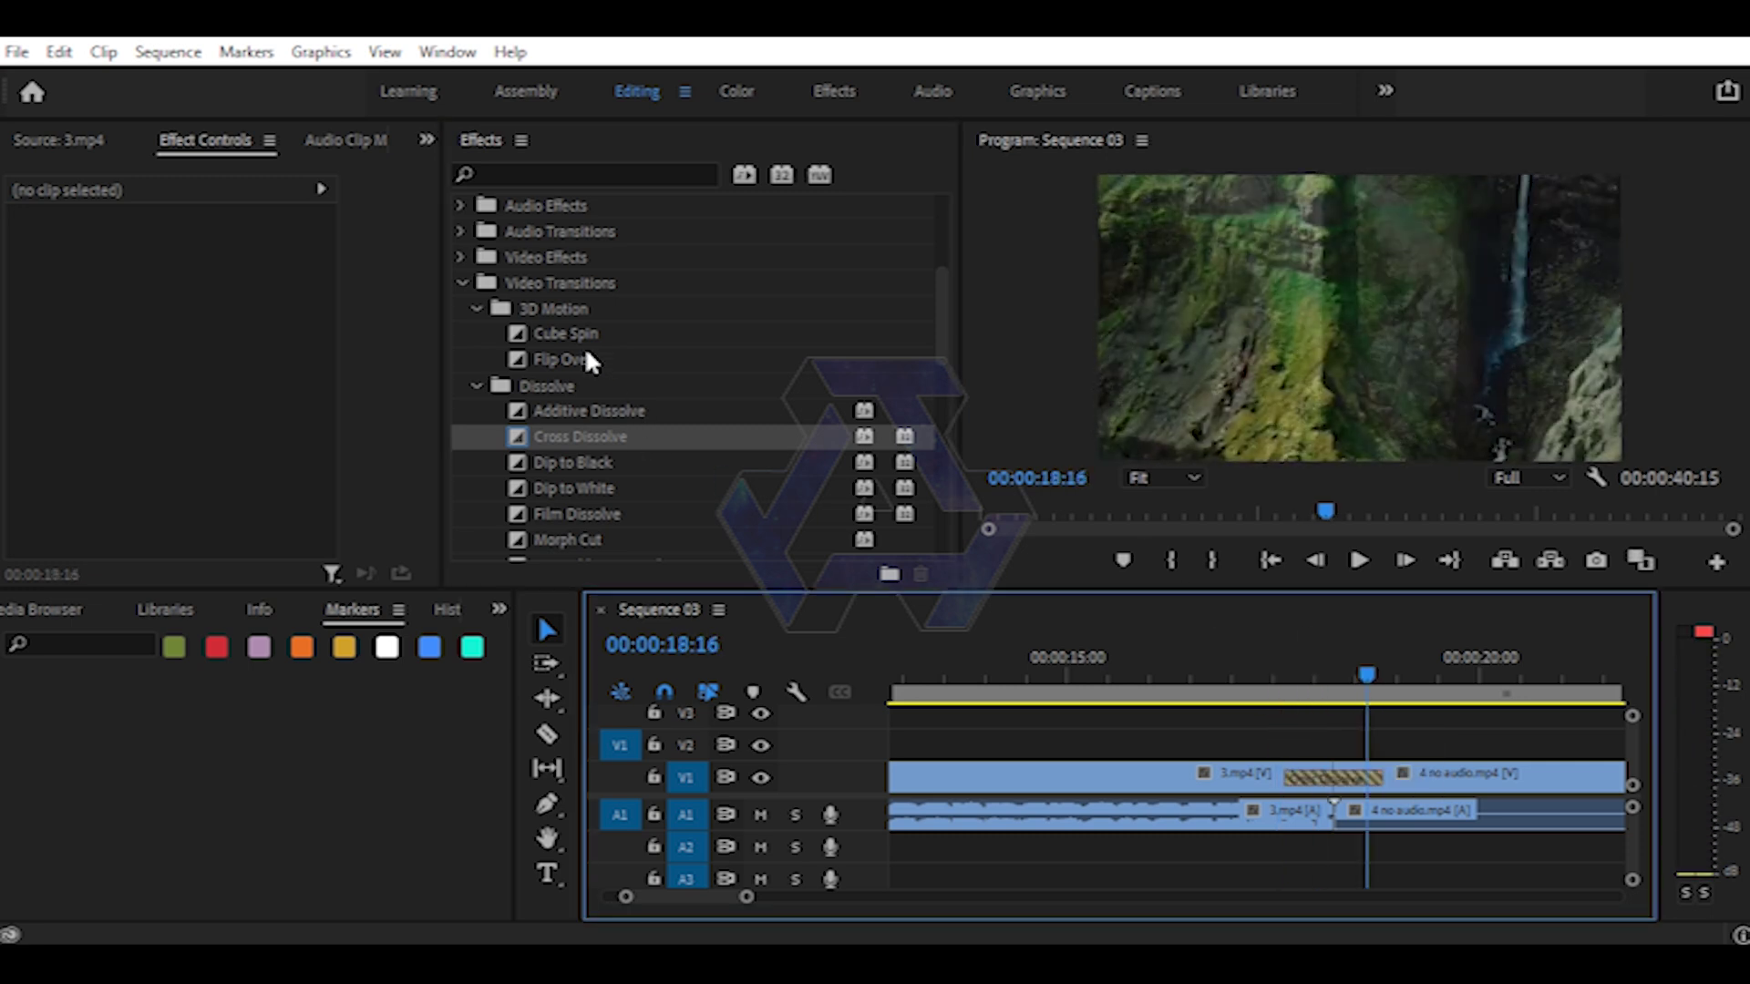
left_click(577, 339)
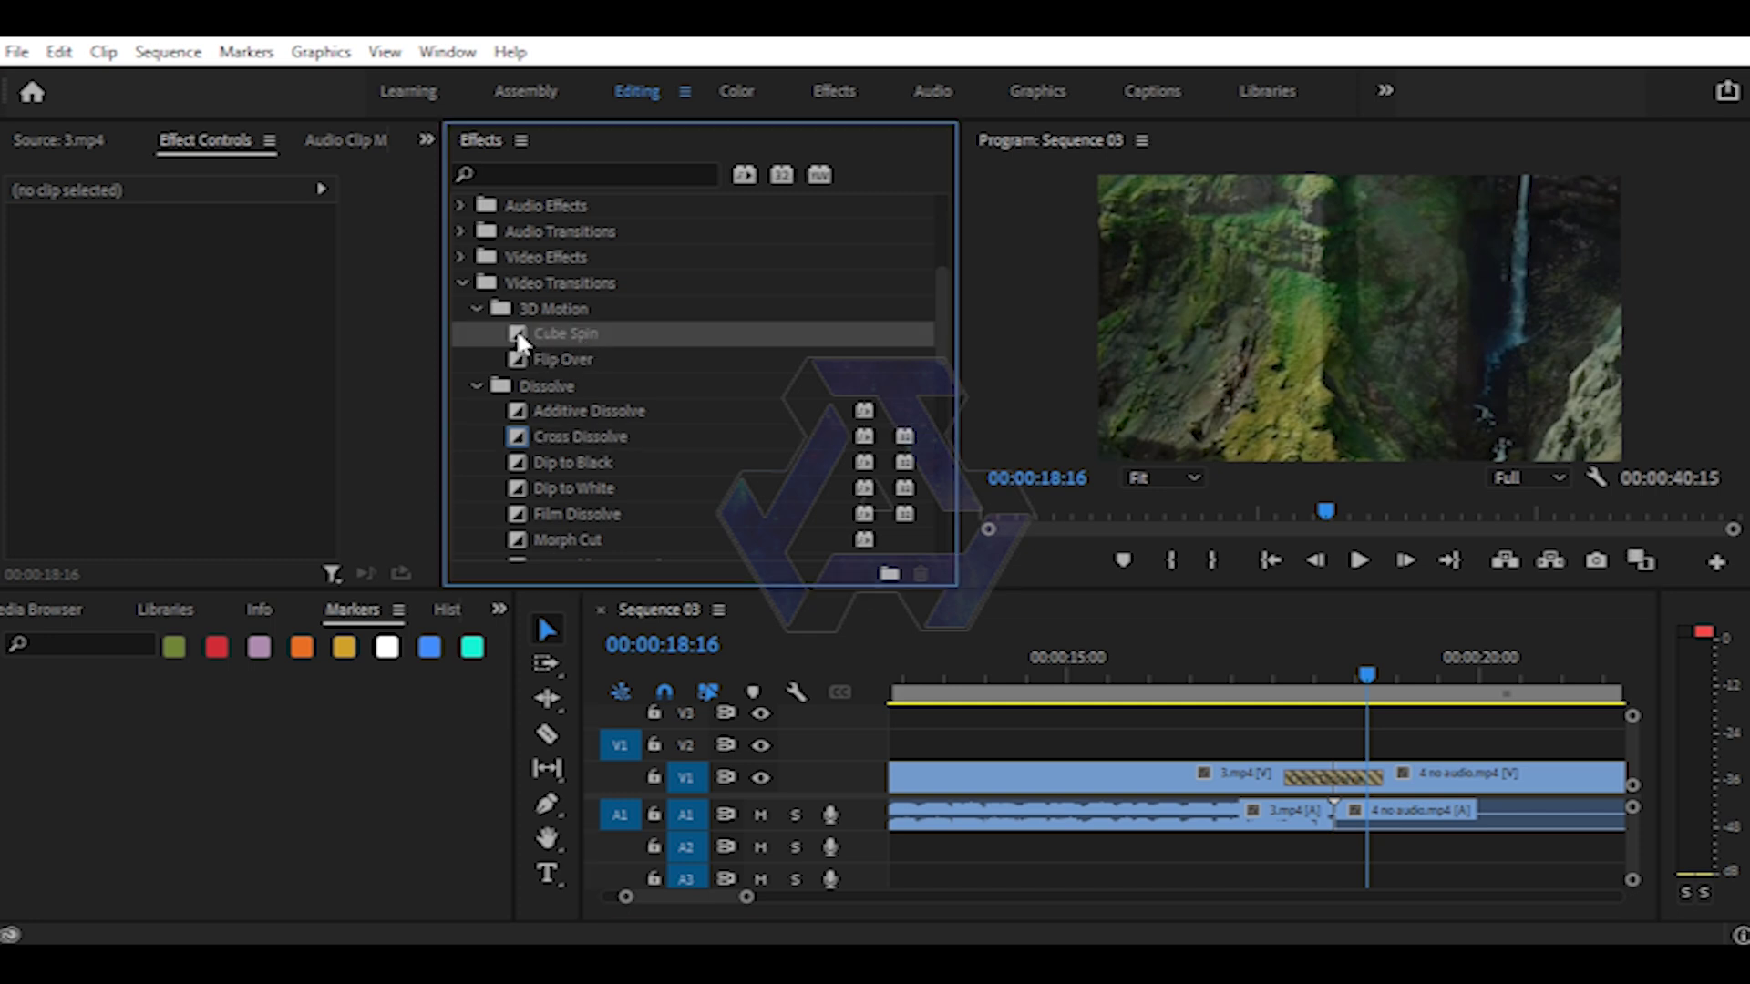
- Swap the Cross Dissolve on the V1 cut for Cube Spin and scrub to preview it
left_click(1301, 779)
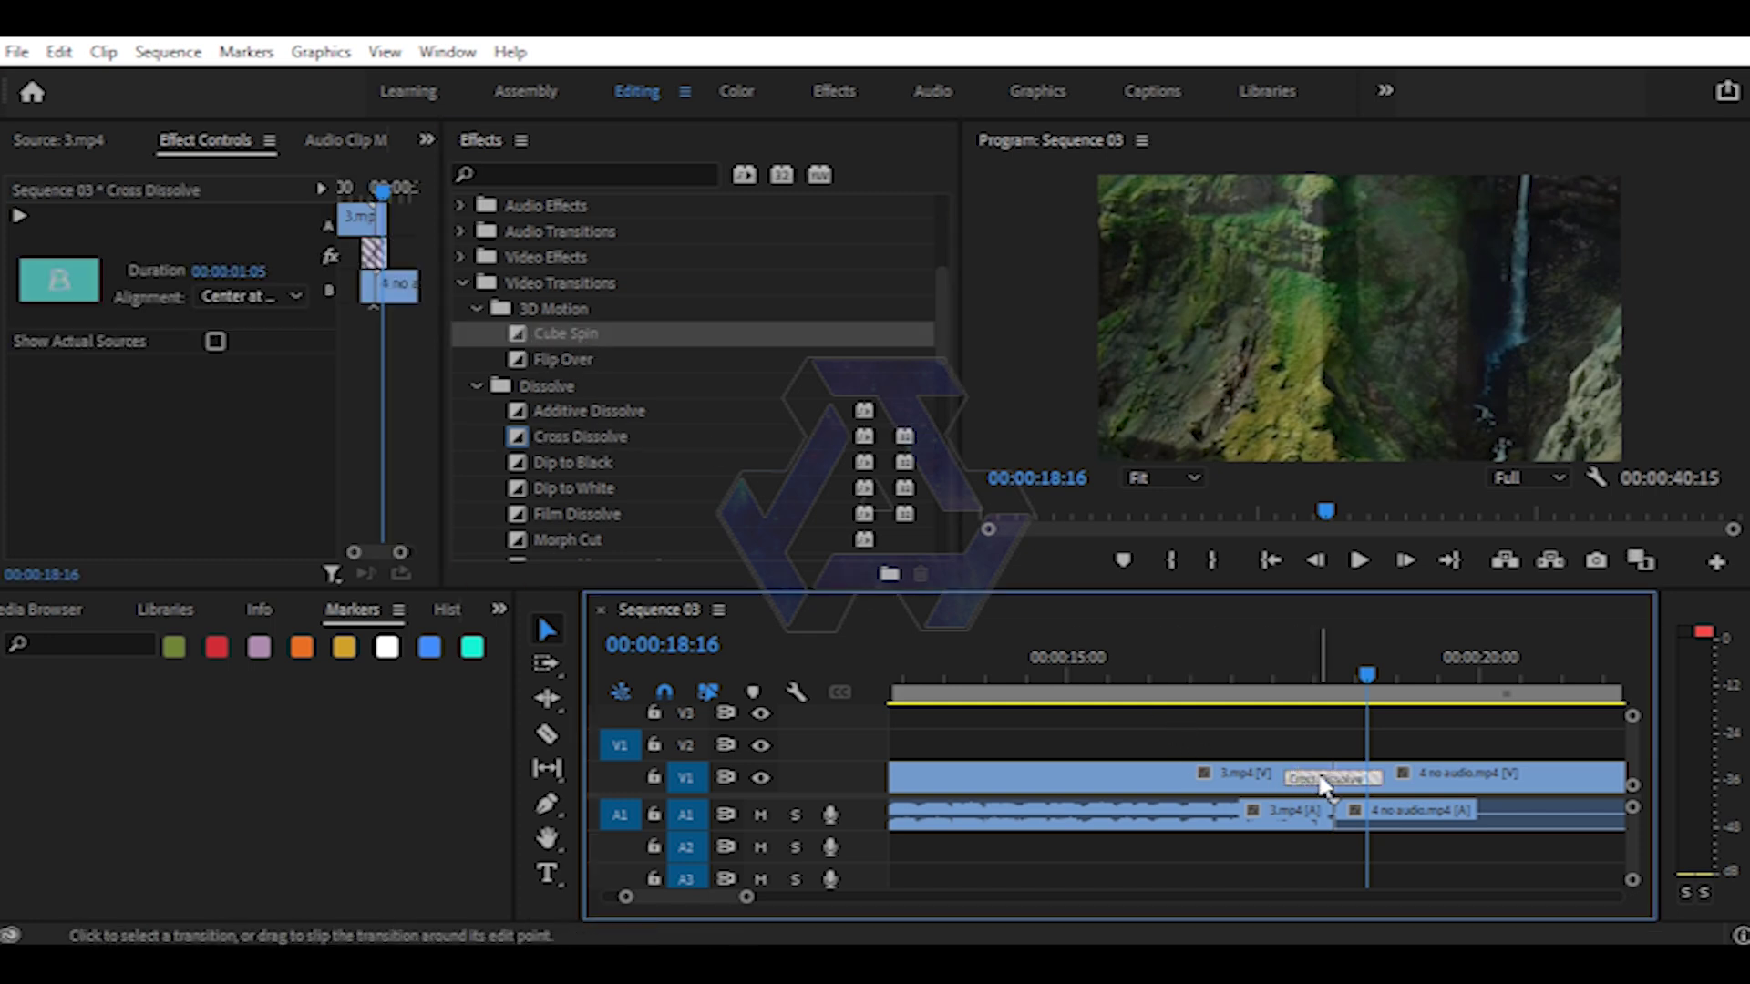
key("Delete")
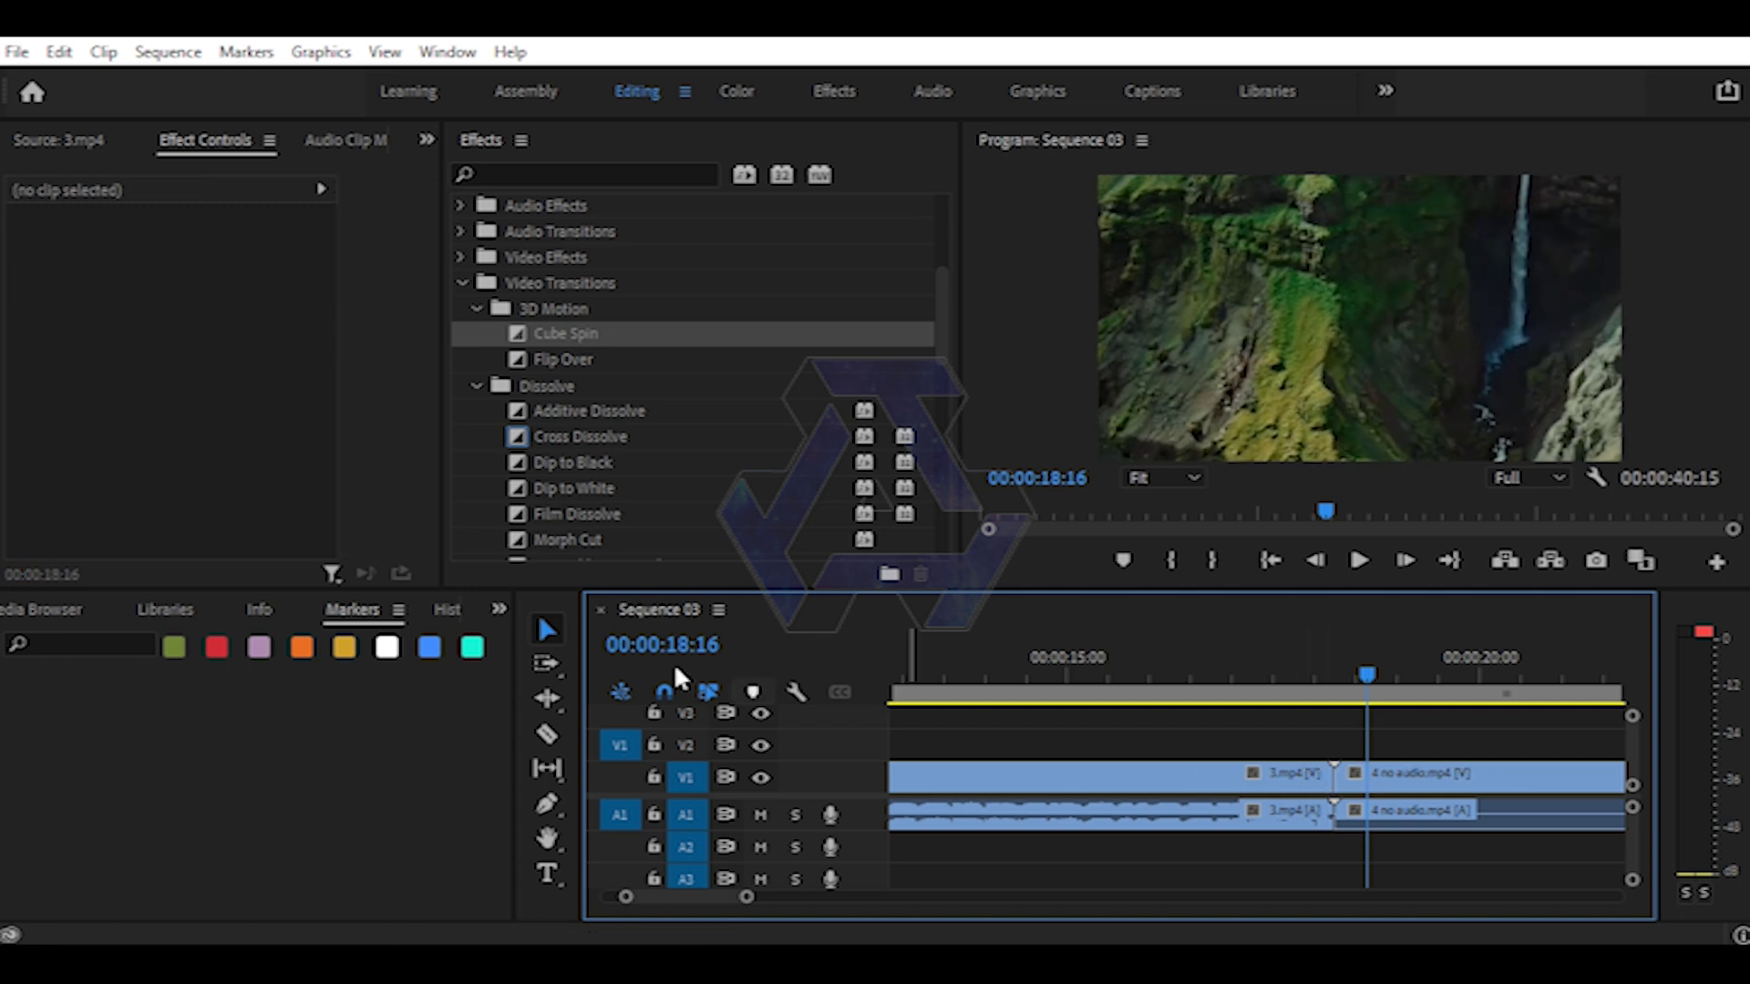
left_click_drag(522, 334, 1330, 775)
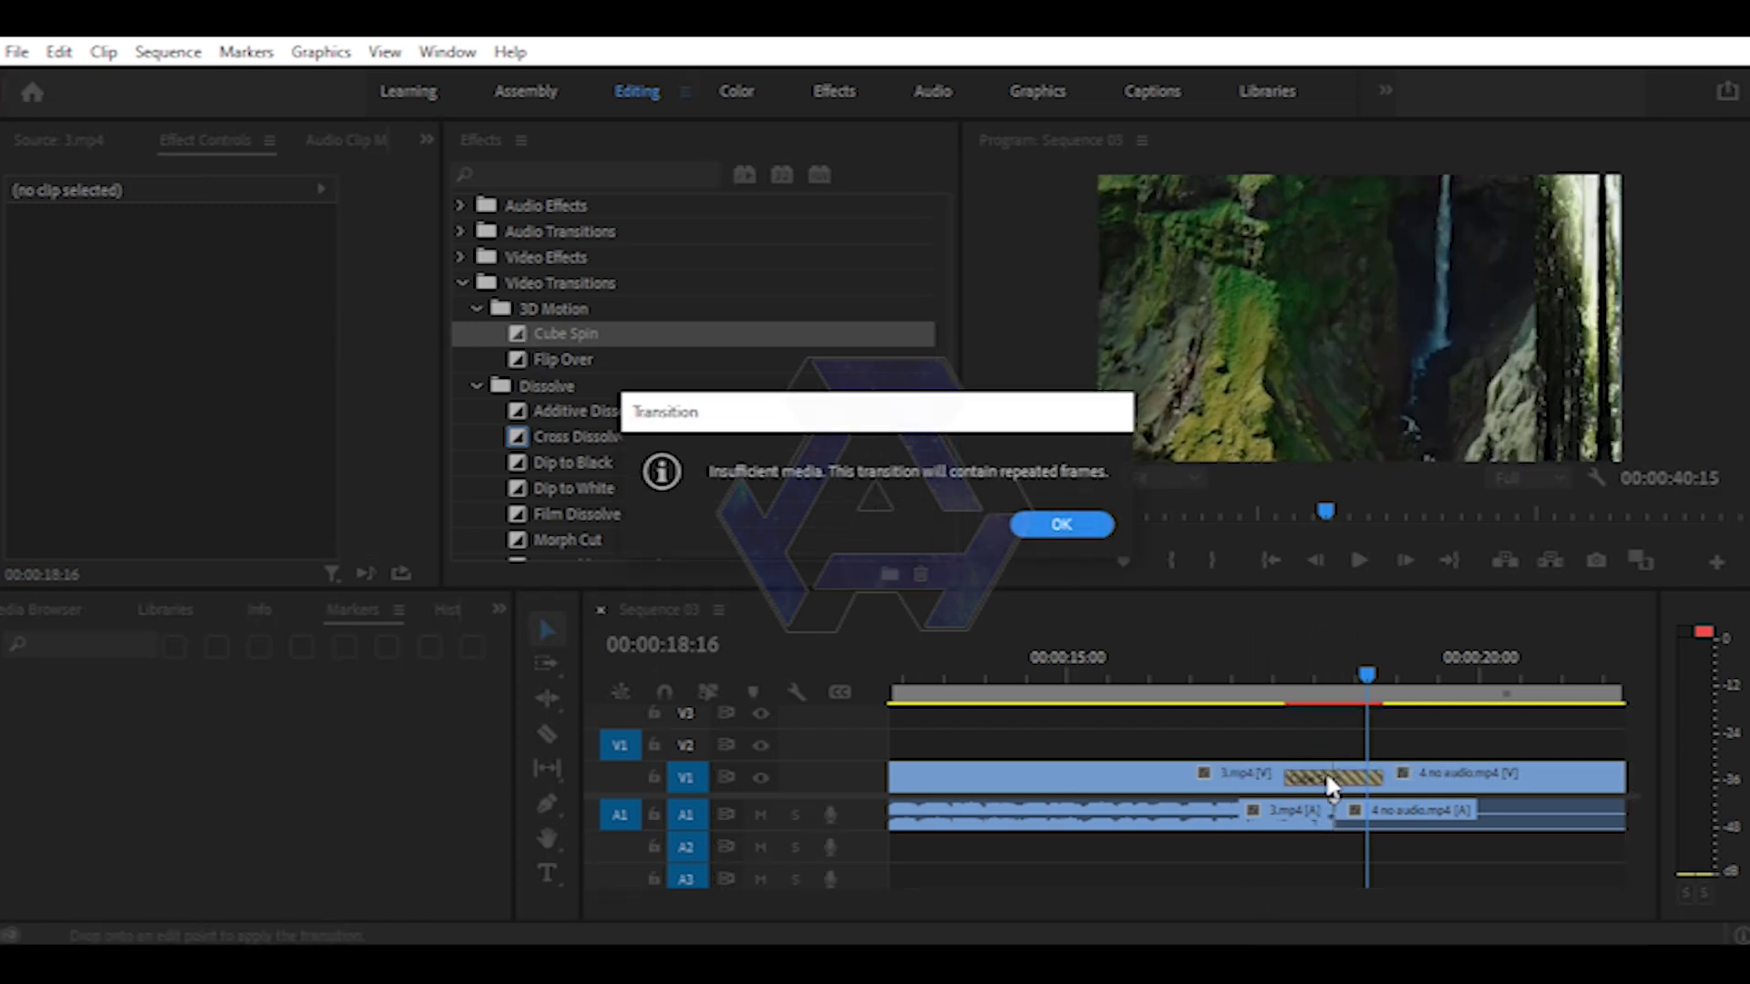
left_click(1062, 527)
left_click_drag(1348, 669, 1332, 671)
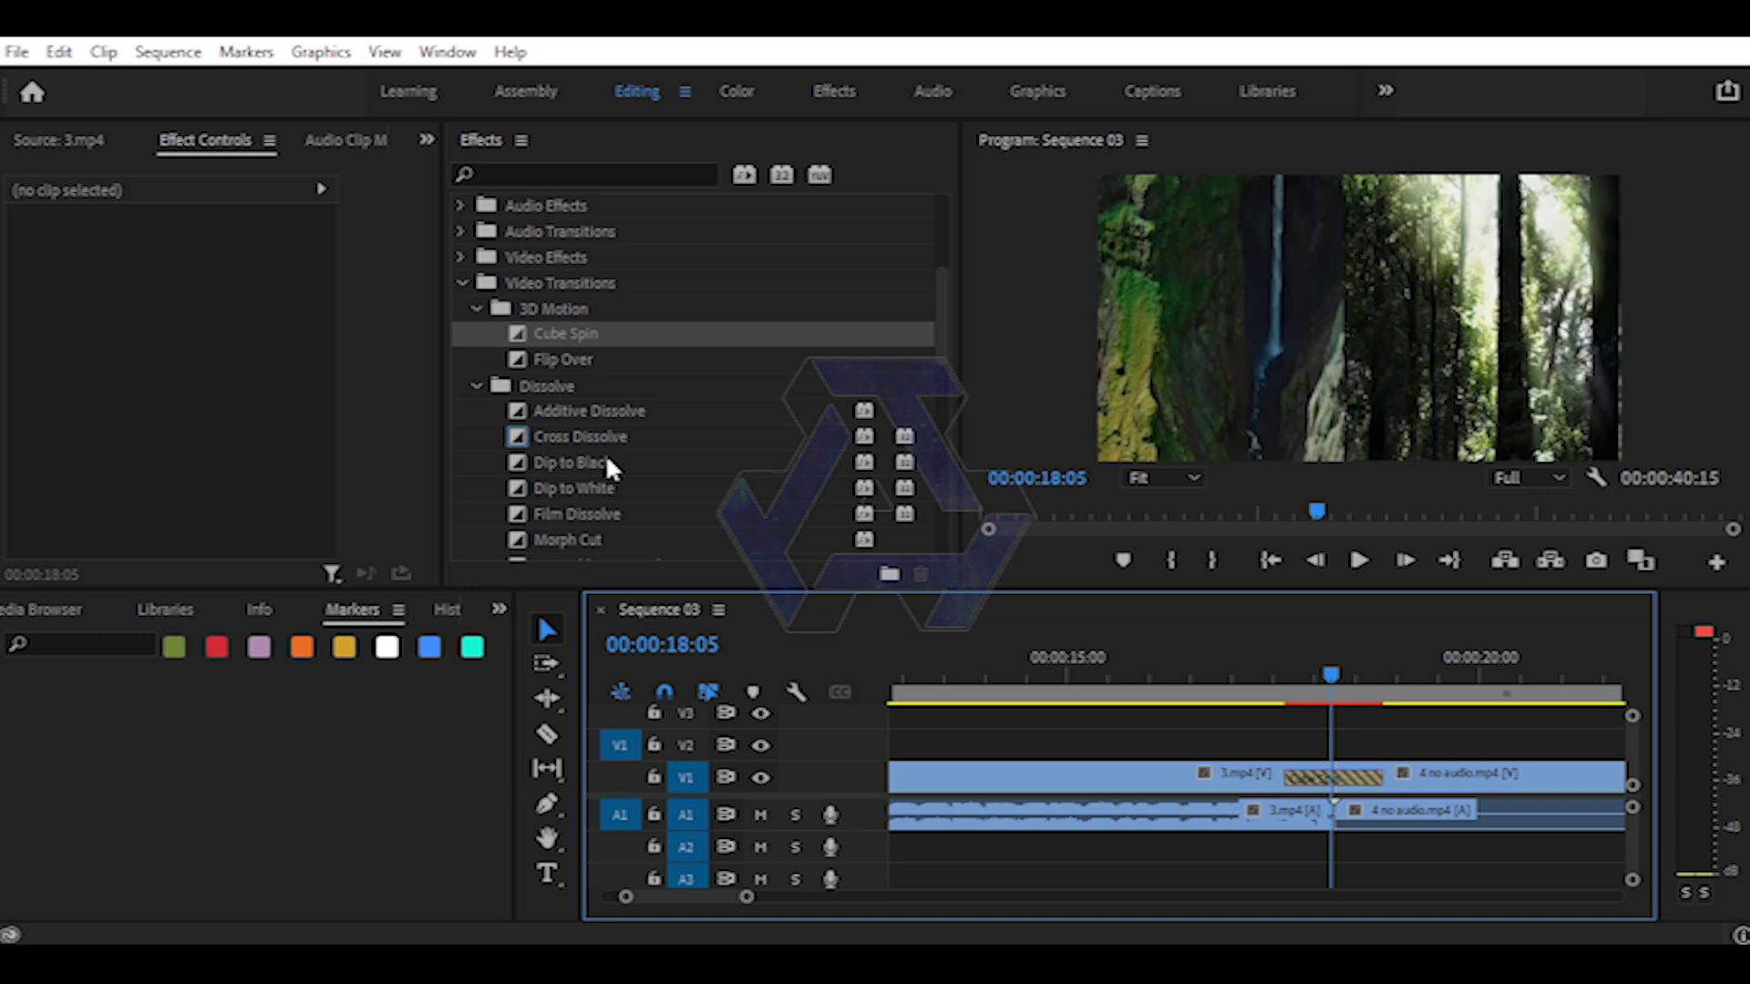
left_click(1349, 781)
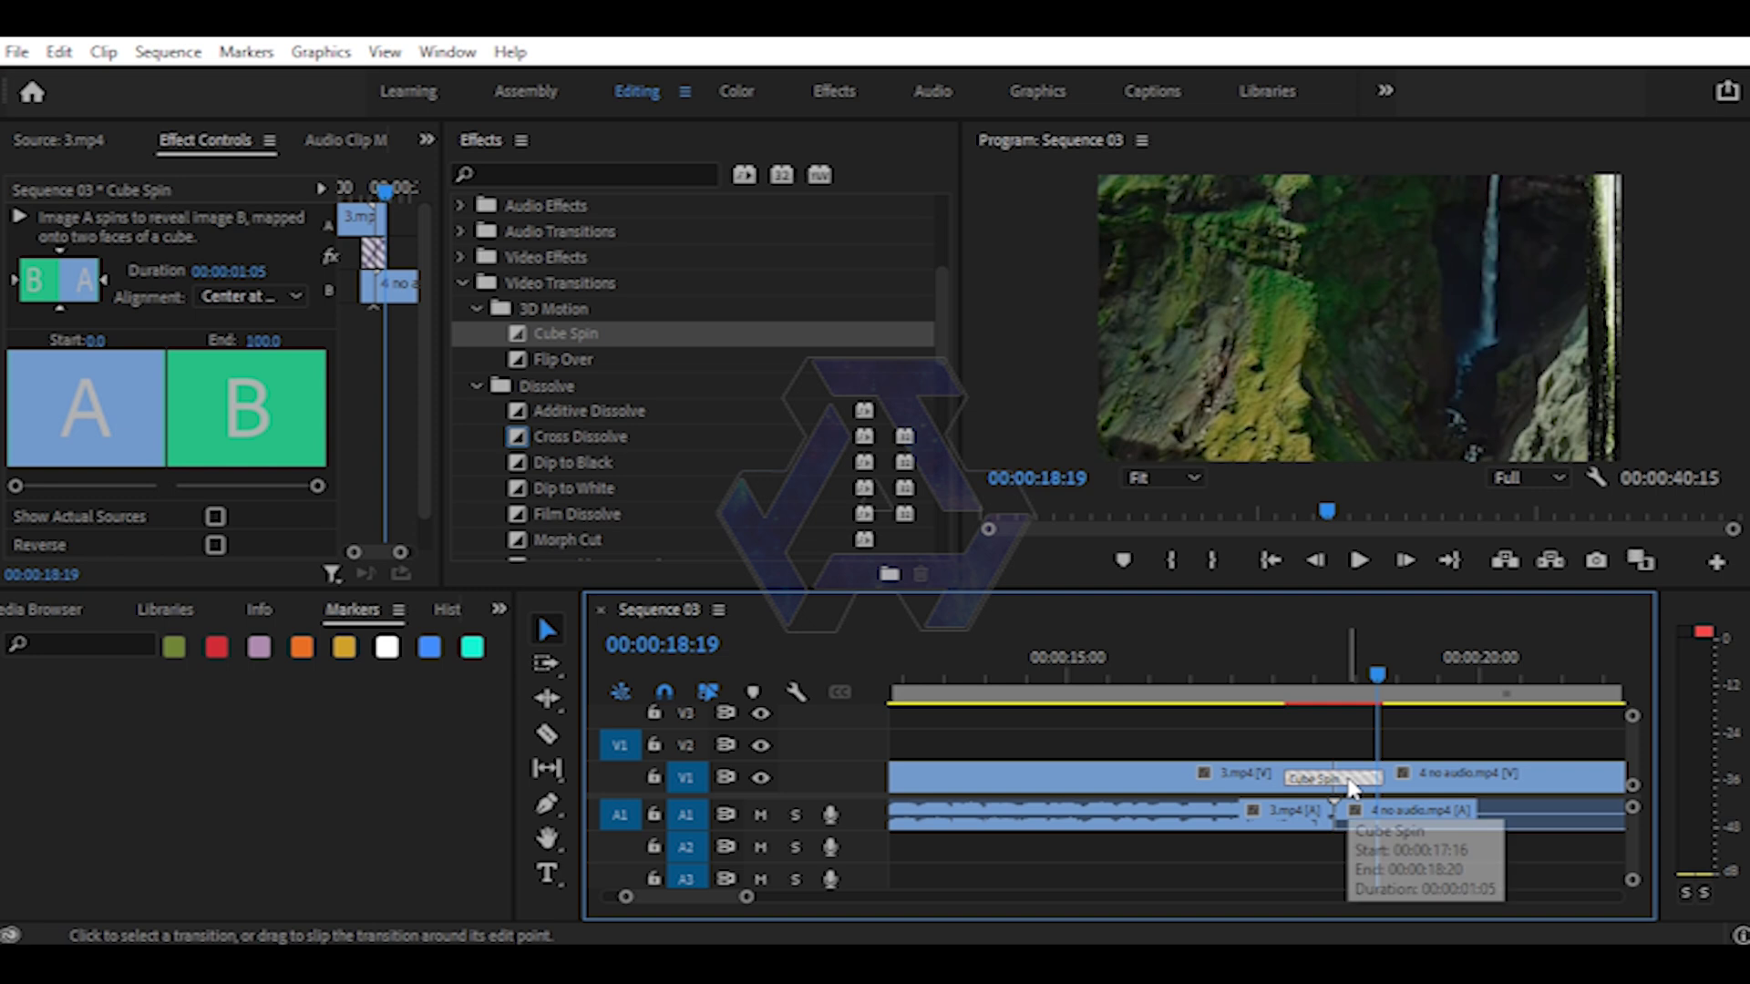
key("Delete")
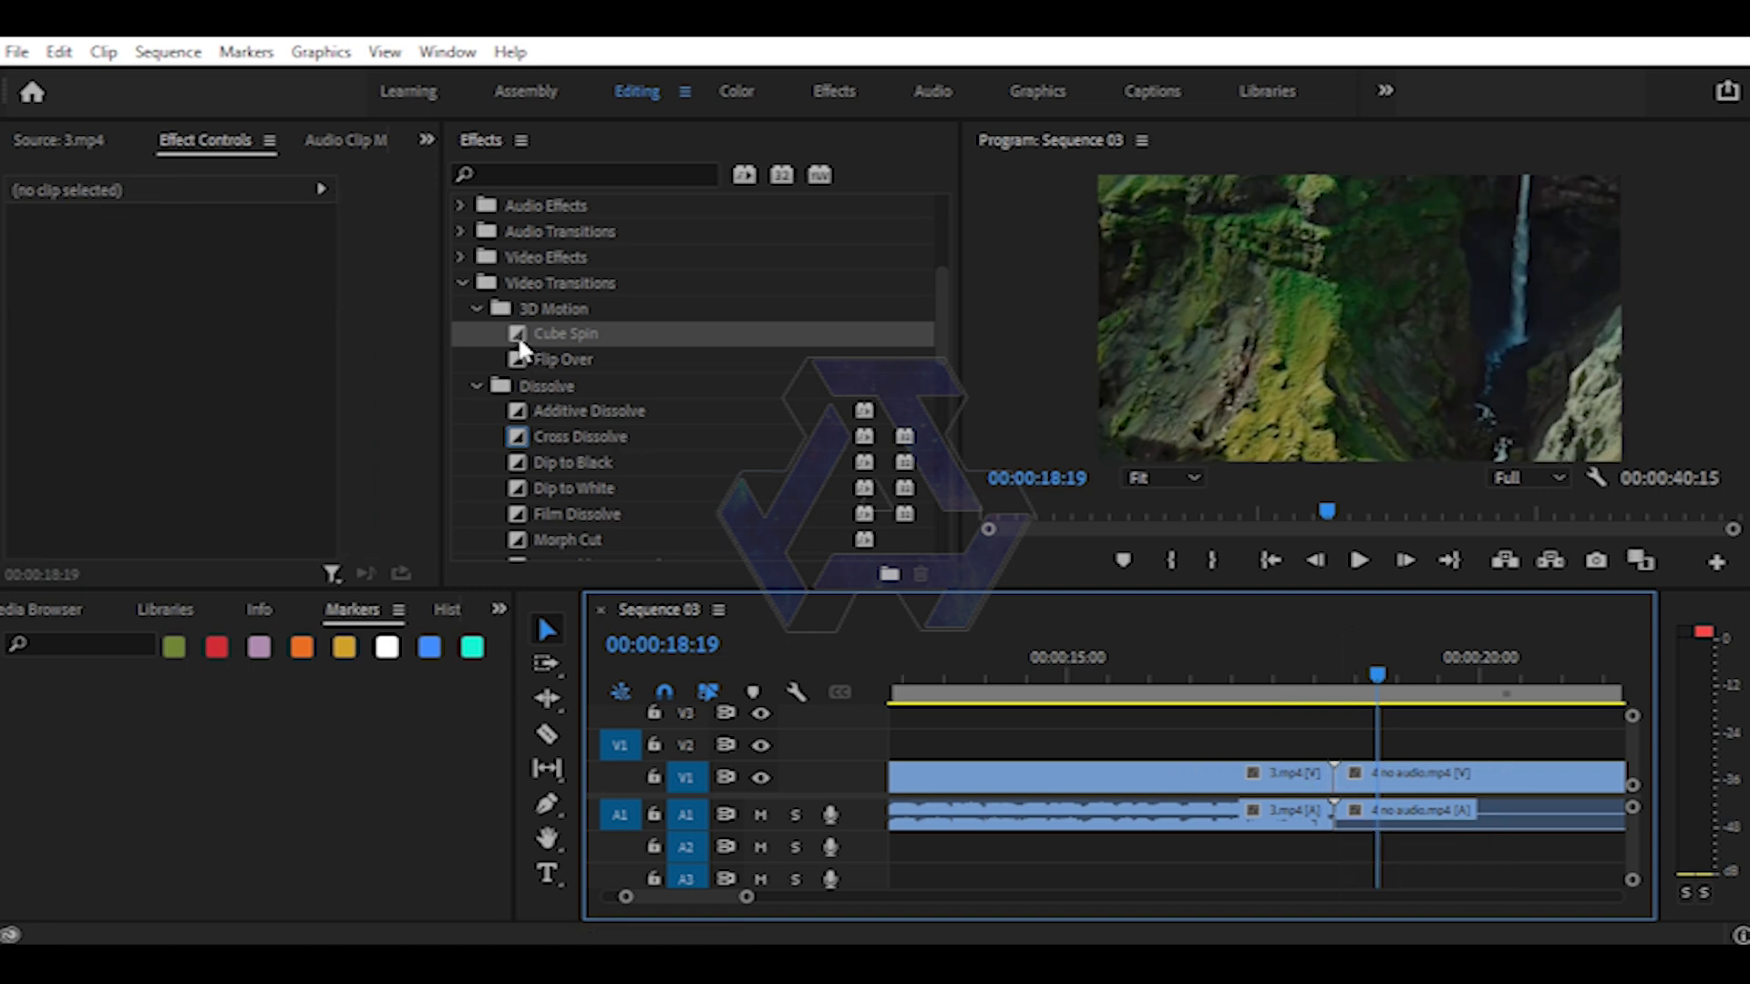
left_click_drag(517, 336, 1332, 774)
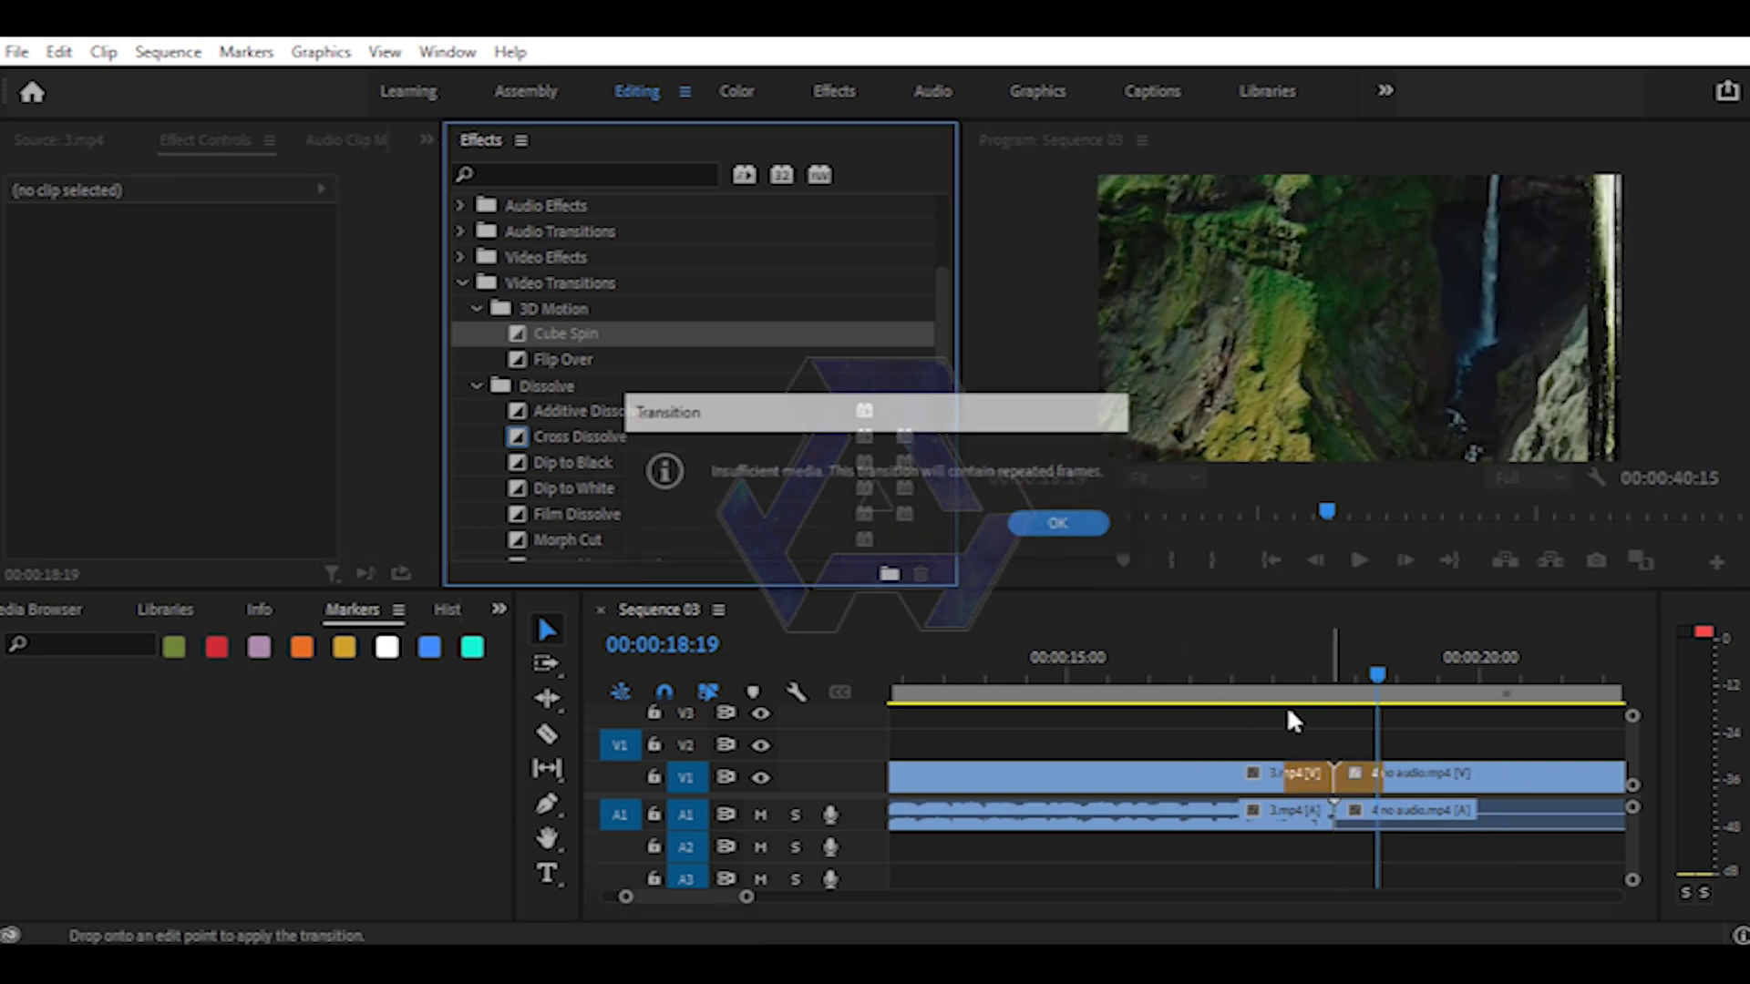
left_click(1075, 527)
left_click(1292, 673)
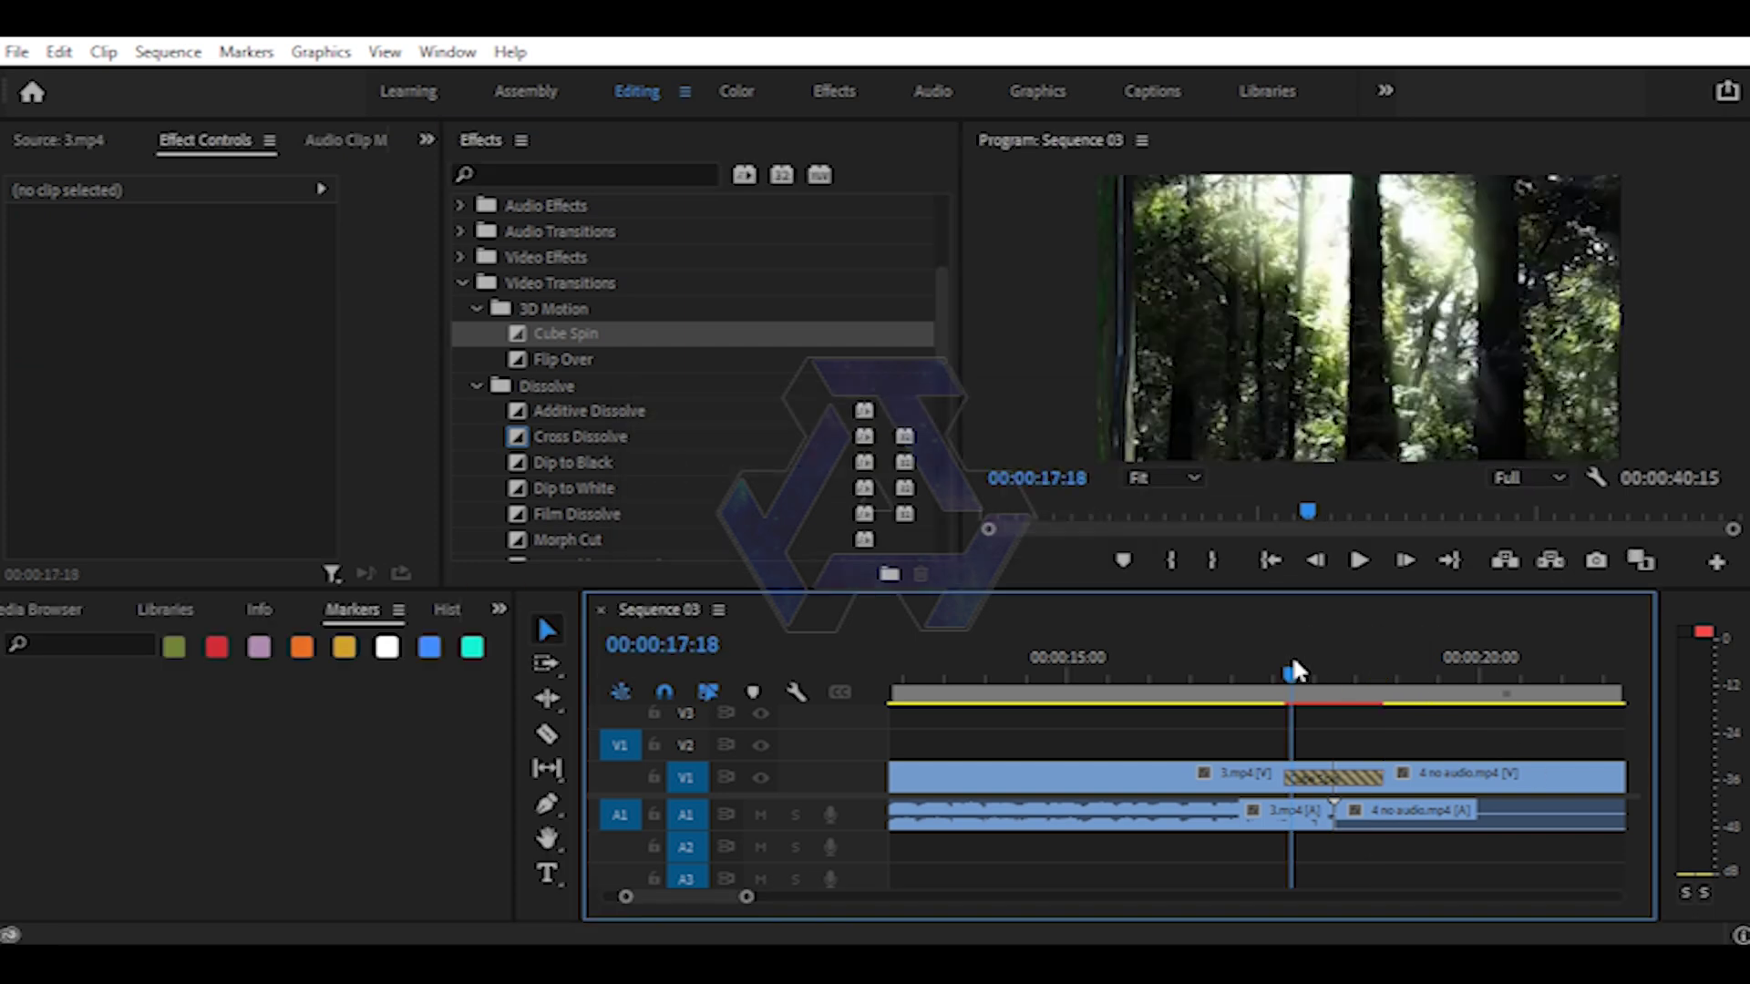
mouse_move(1292, 673)
left_mouse_down()
mouse_move(1221, 675)
mouse_move(1436, 740)
left_mouse_up()
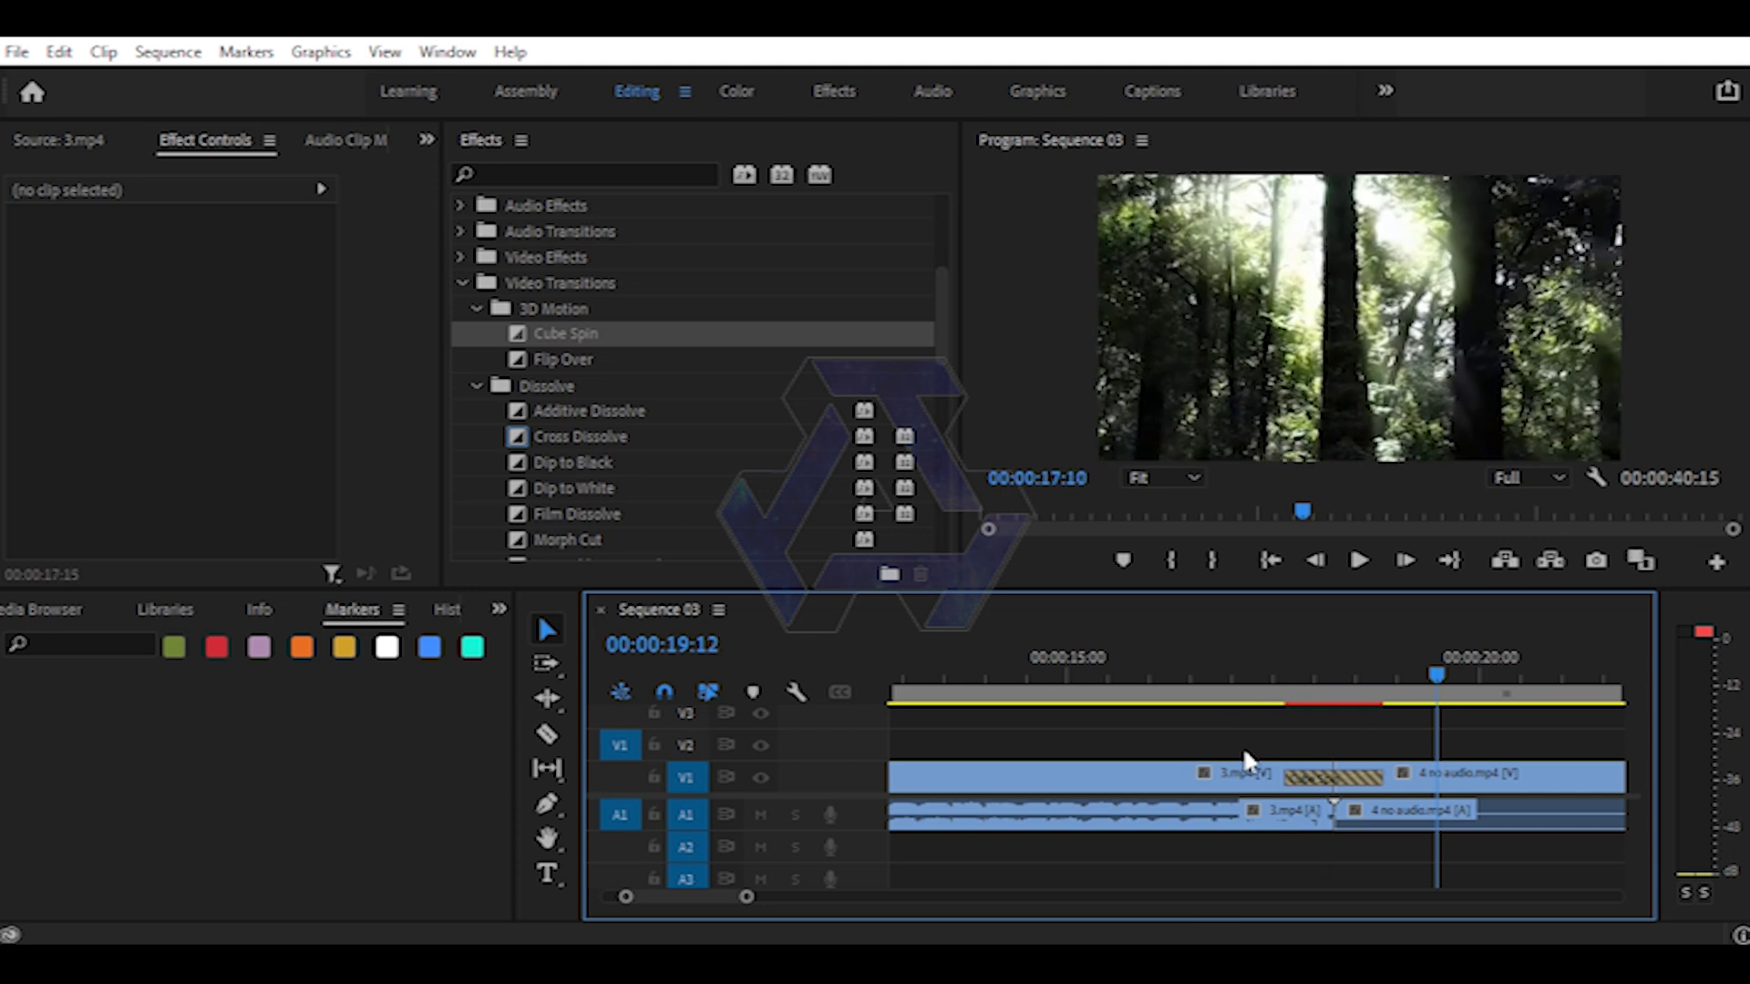
left_click_drag(1199, 675, 1288, 674)
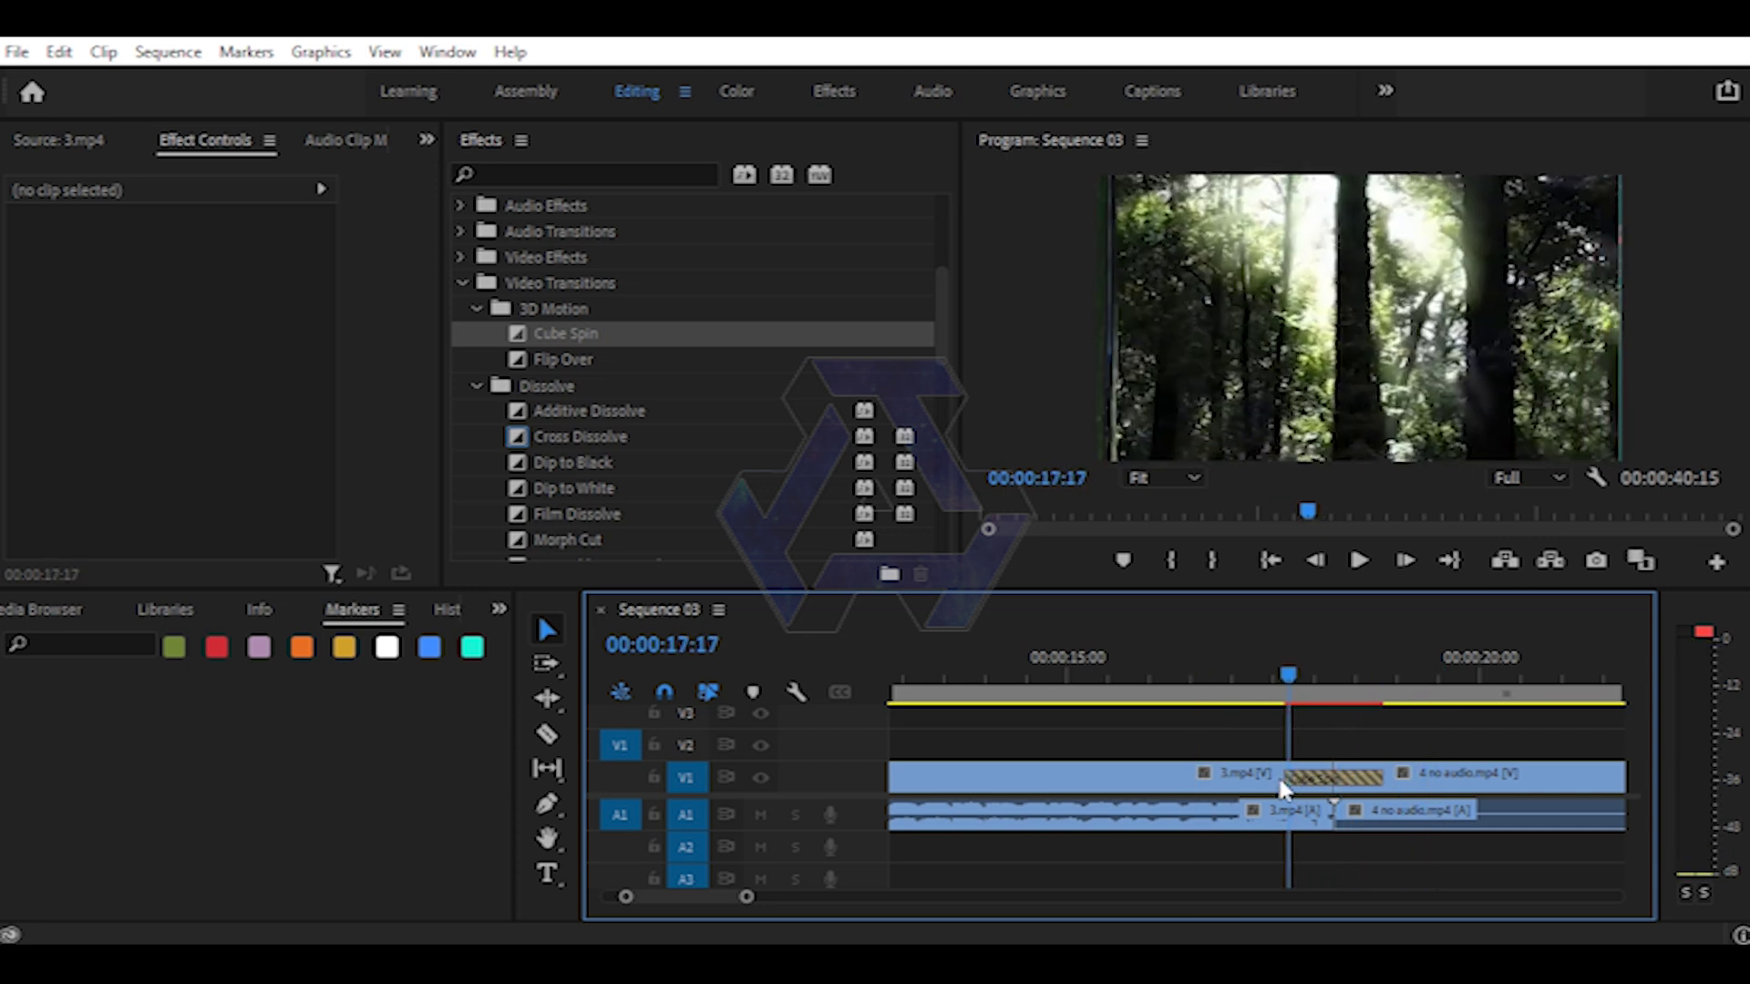
key("Left")
key("Left")
key("Left")
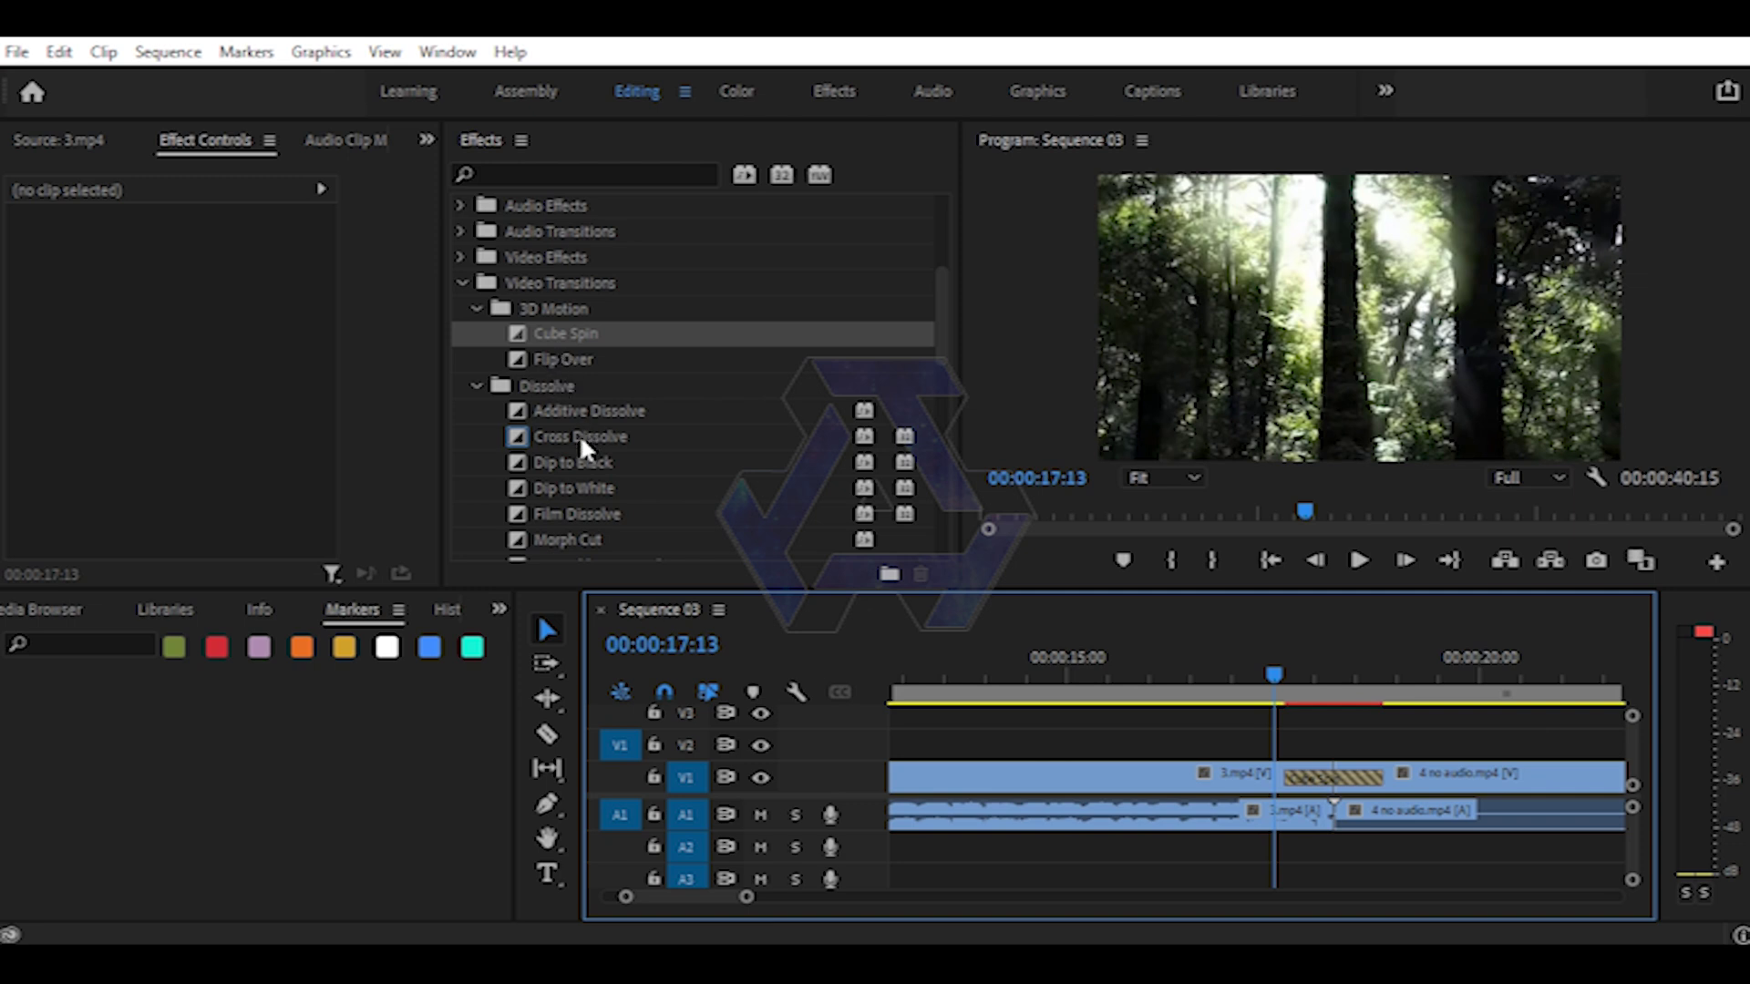
- Scroll the Video Transitions list down to reveal the Slide and Zoom folders with Cross Zoom
mouse_move(942, 292)
left_mouse_down()
mouse_move(945, 450)
mouse_move(920, 313)
left_mouse_up()
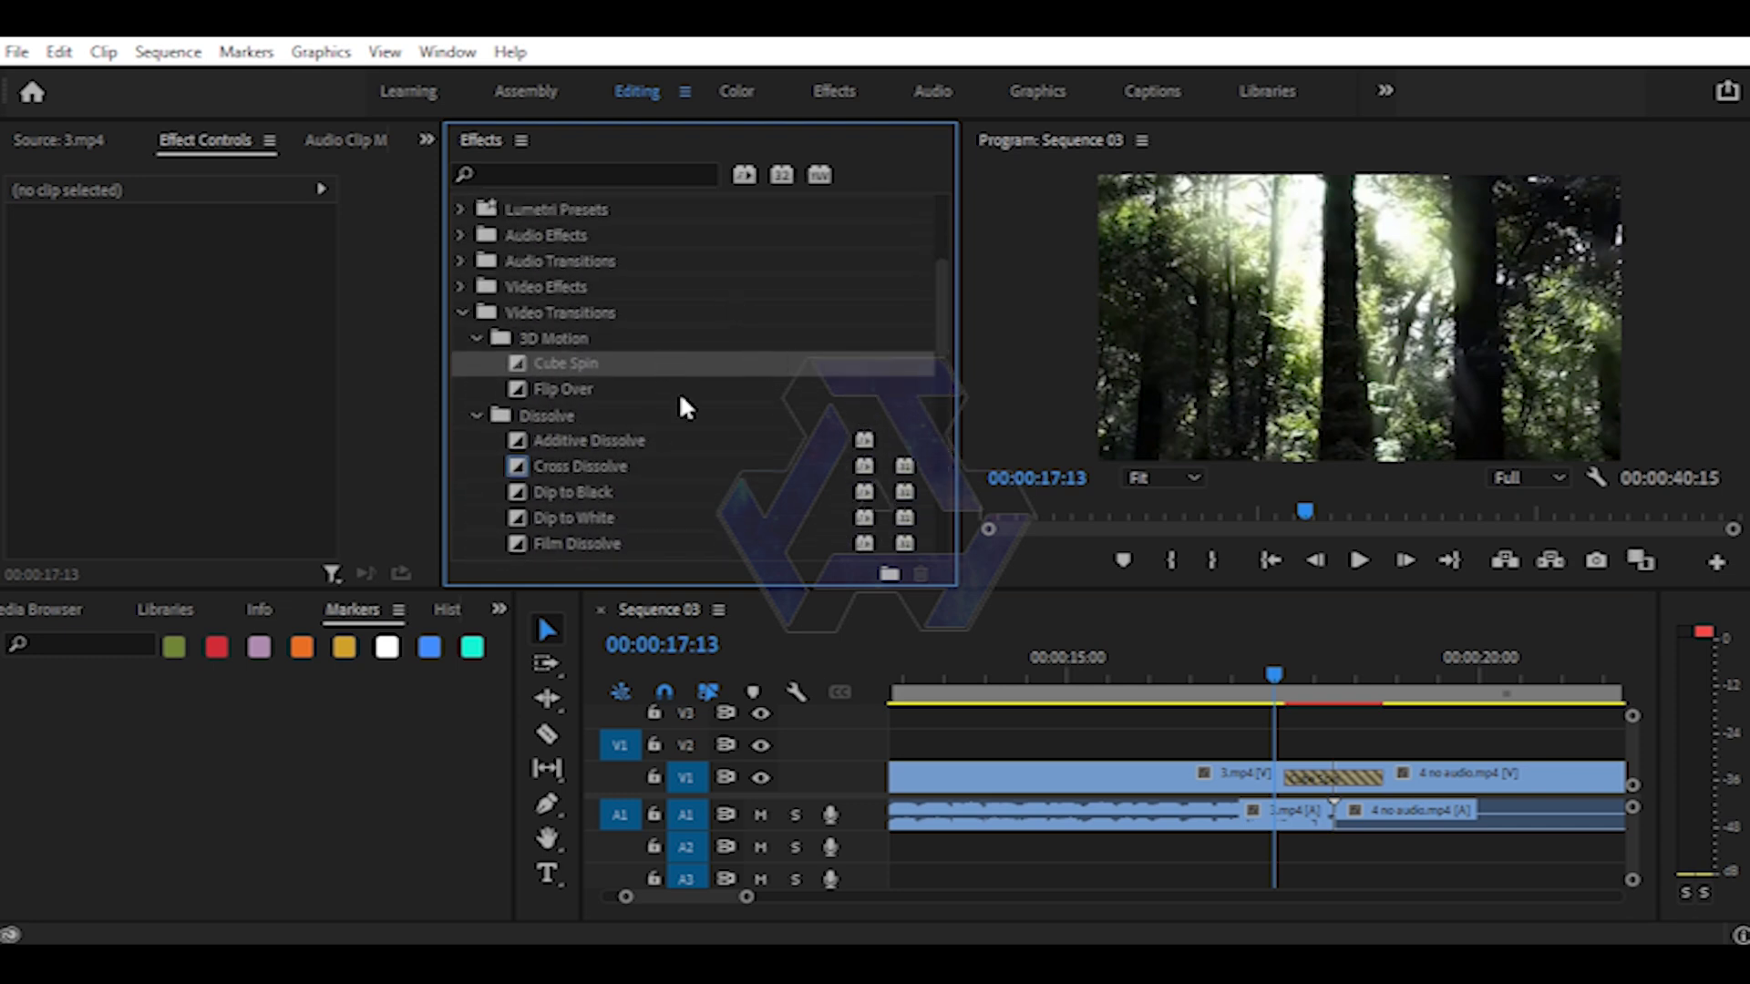
left_click_drag(947, 328, 920, 494)
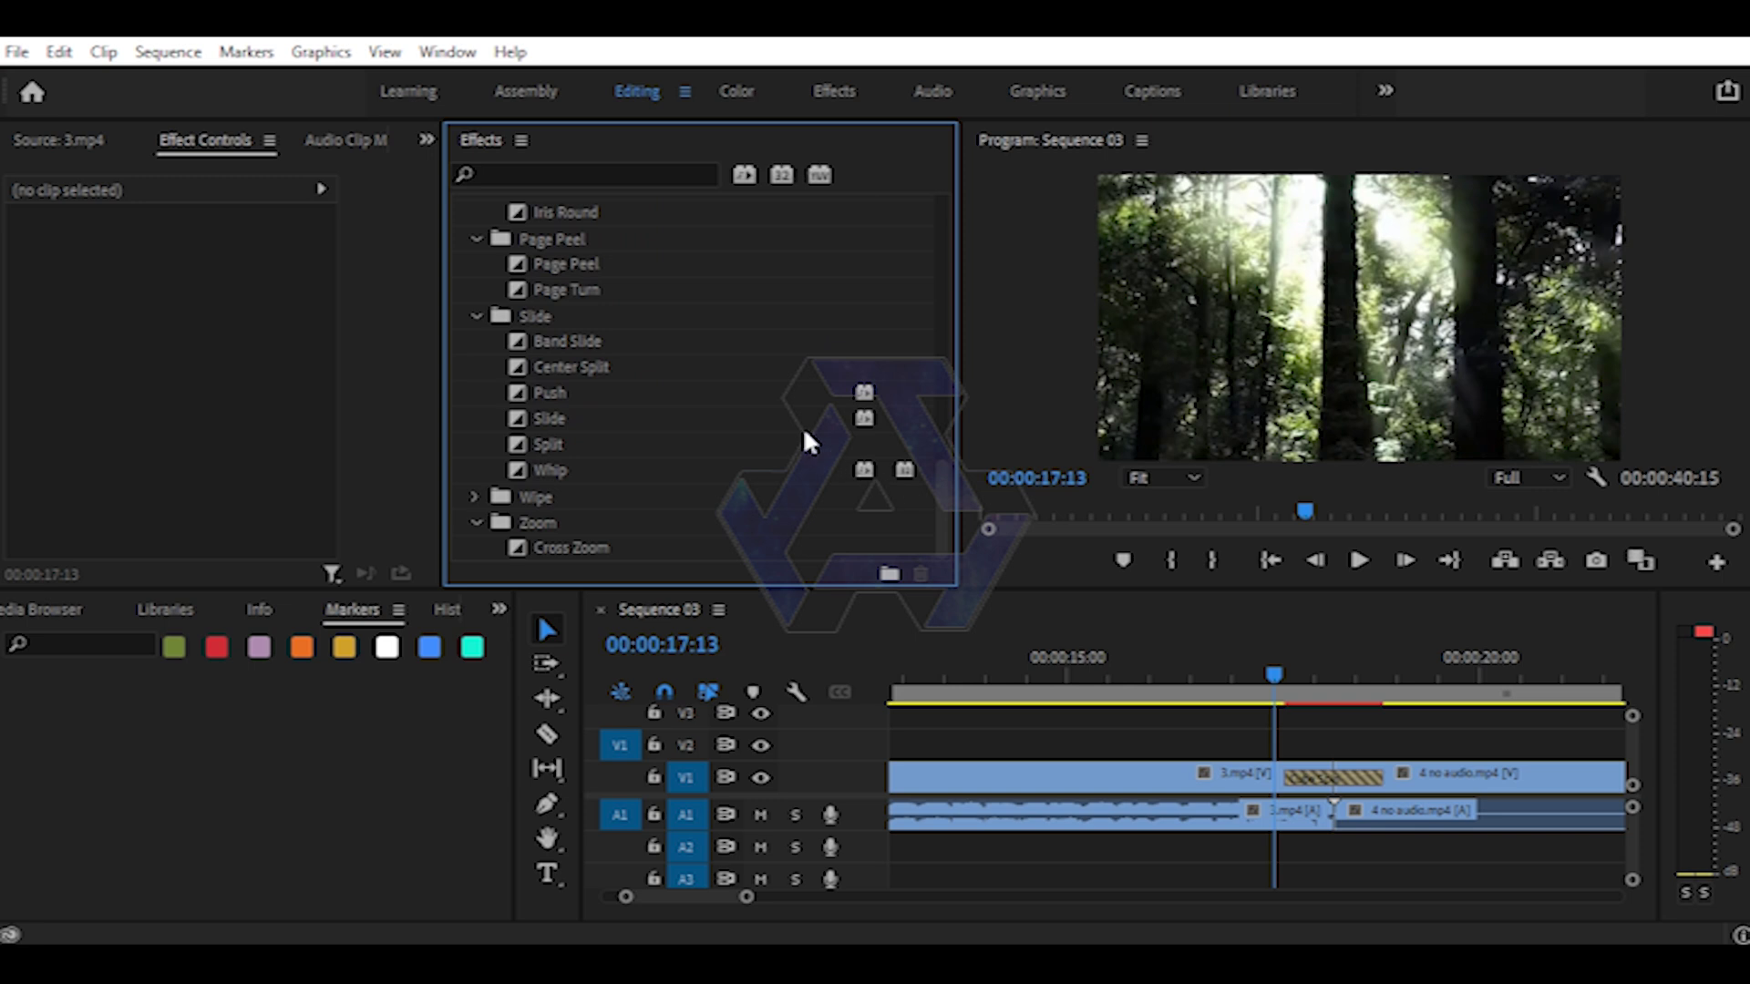